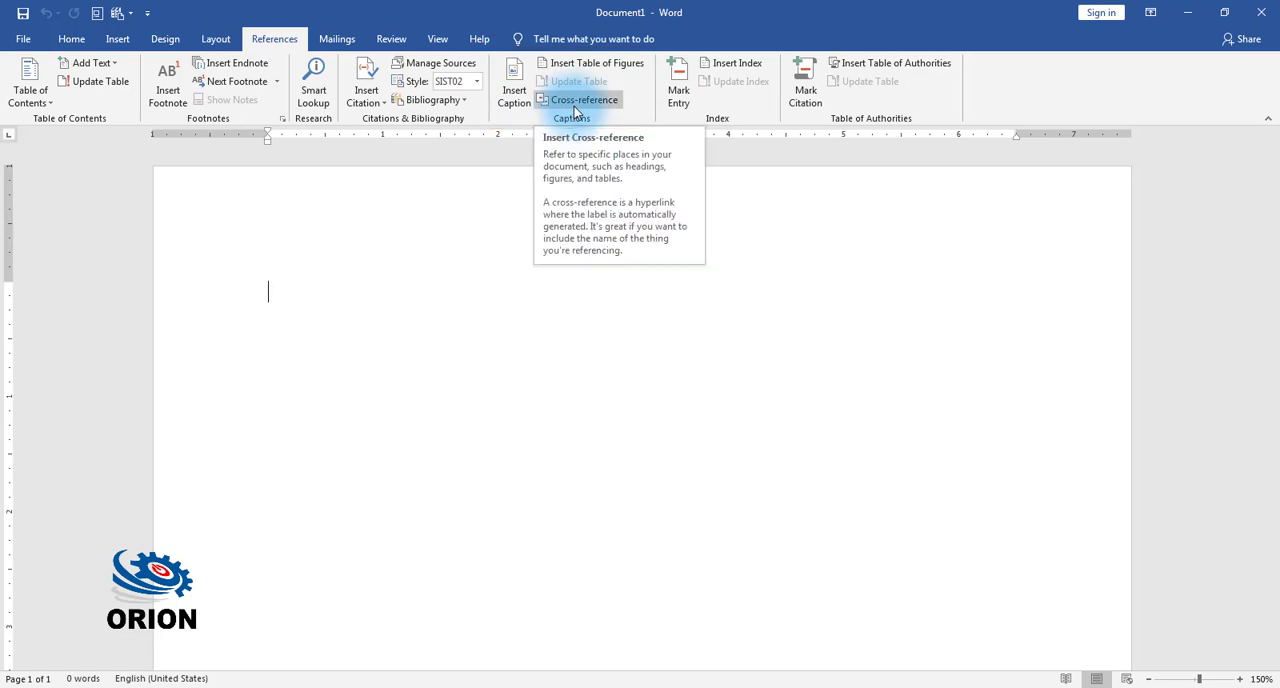
Step: Fill the blank document with sample paragraphs using the =rand() function
click(519, 90)
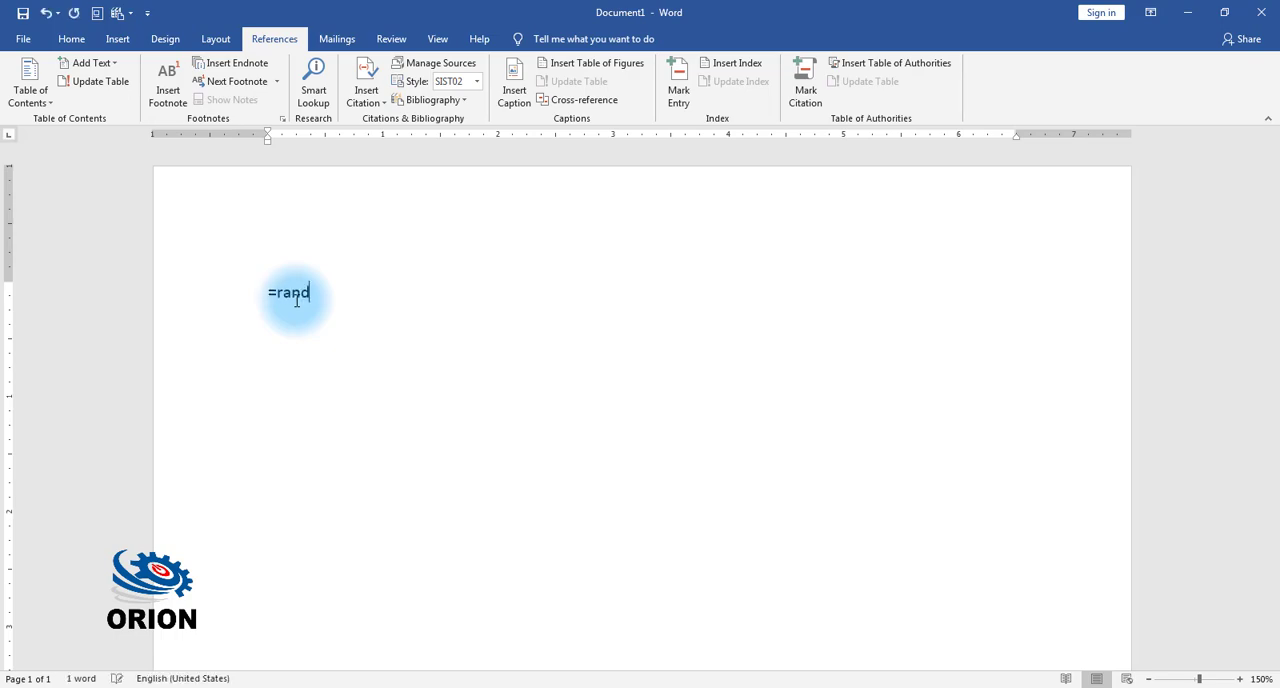
text(())
key(Return)
scroll(571, 300, up, 10)
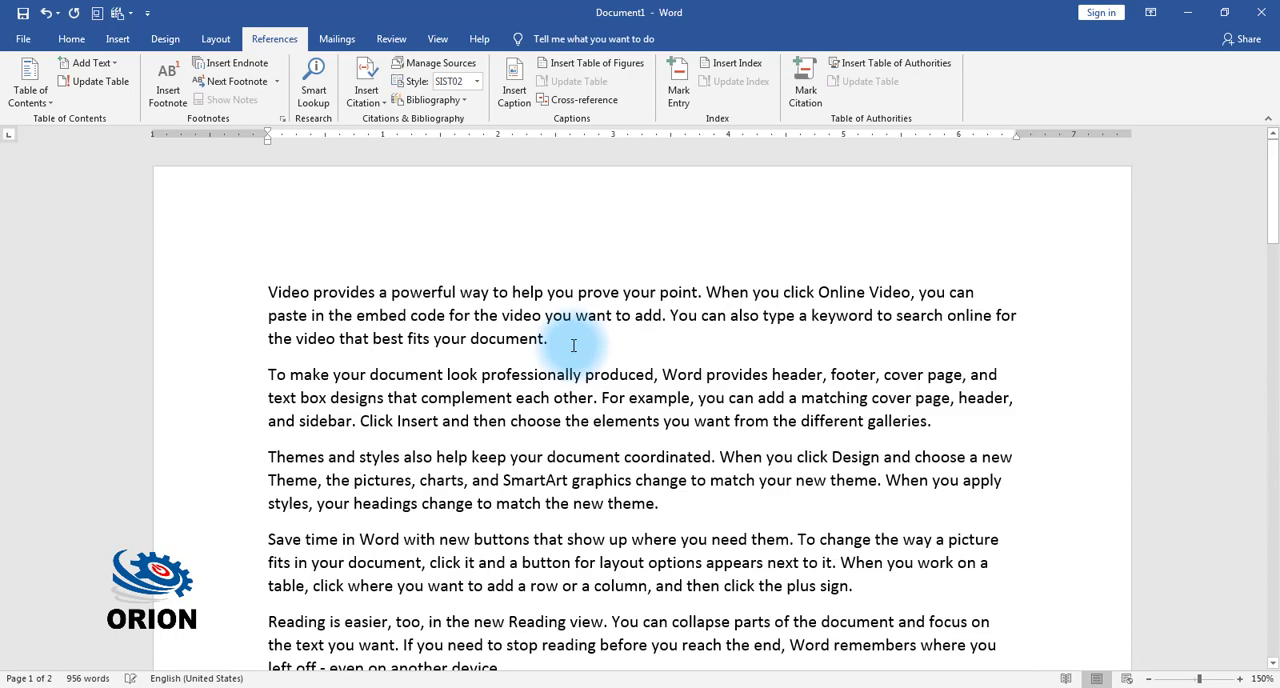
Step: Insert a 5x5 table after the first paragraph and narrow it to about a third of the text width
click(573, 345)
click(118, 41)
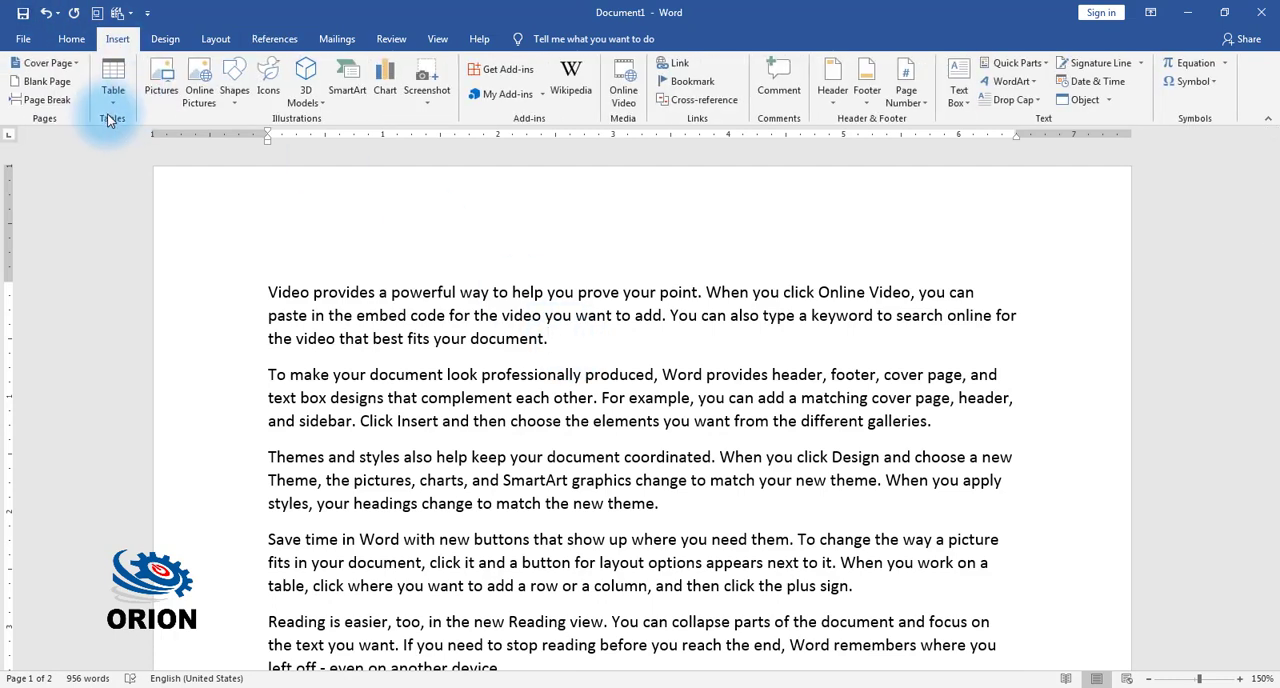
click(117, 118)
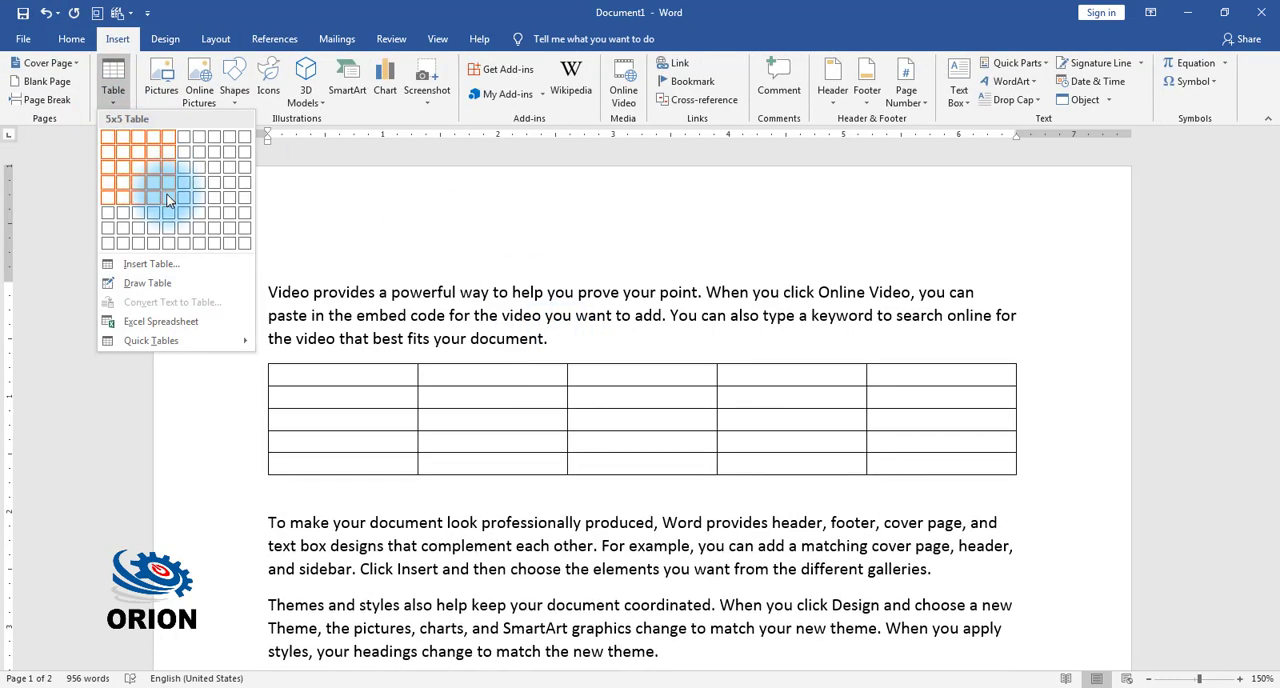
click(168, 200)
scroll(414, 531, down, 4)
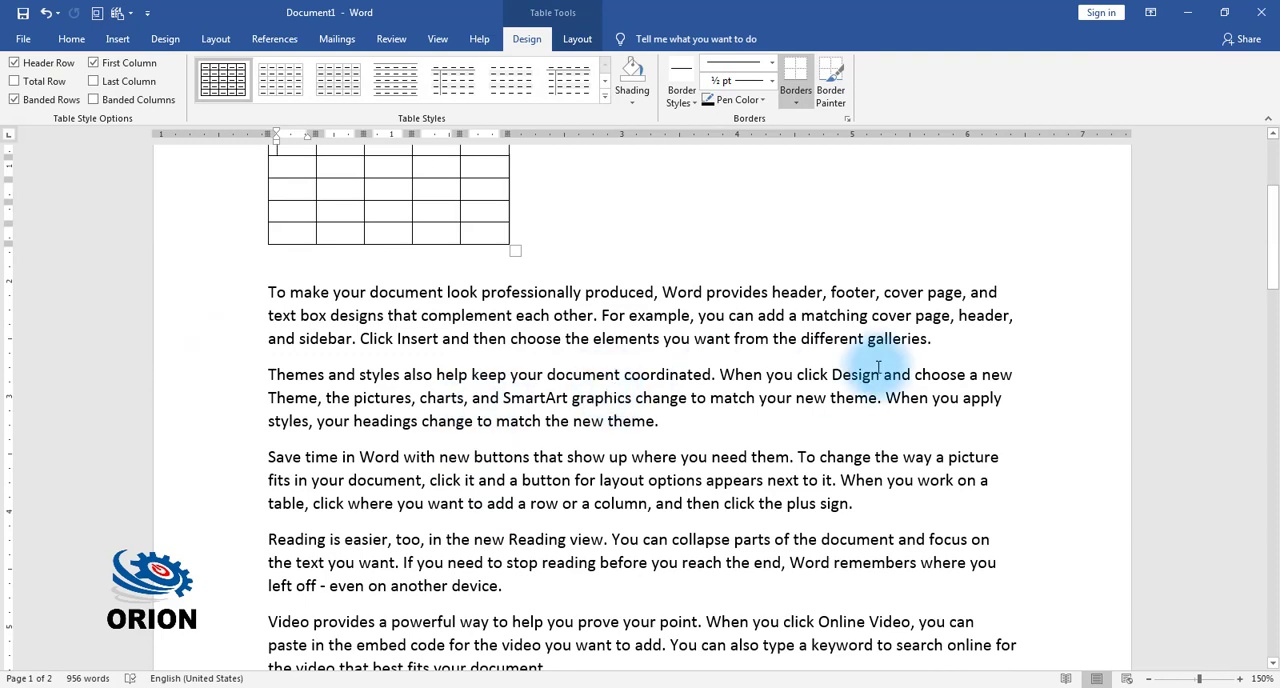
Step: Insert the 100guaranteed picture from the Logo folder on Local Disk (D:) after the second paragraph
click(932, 340)
click(118, 39)
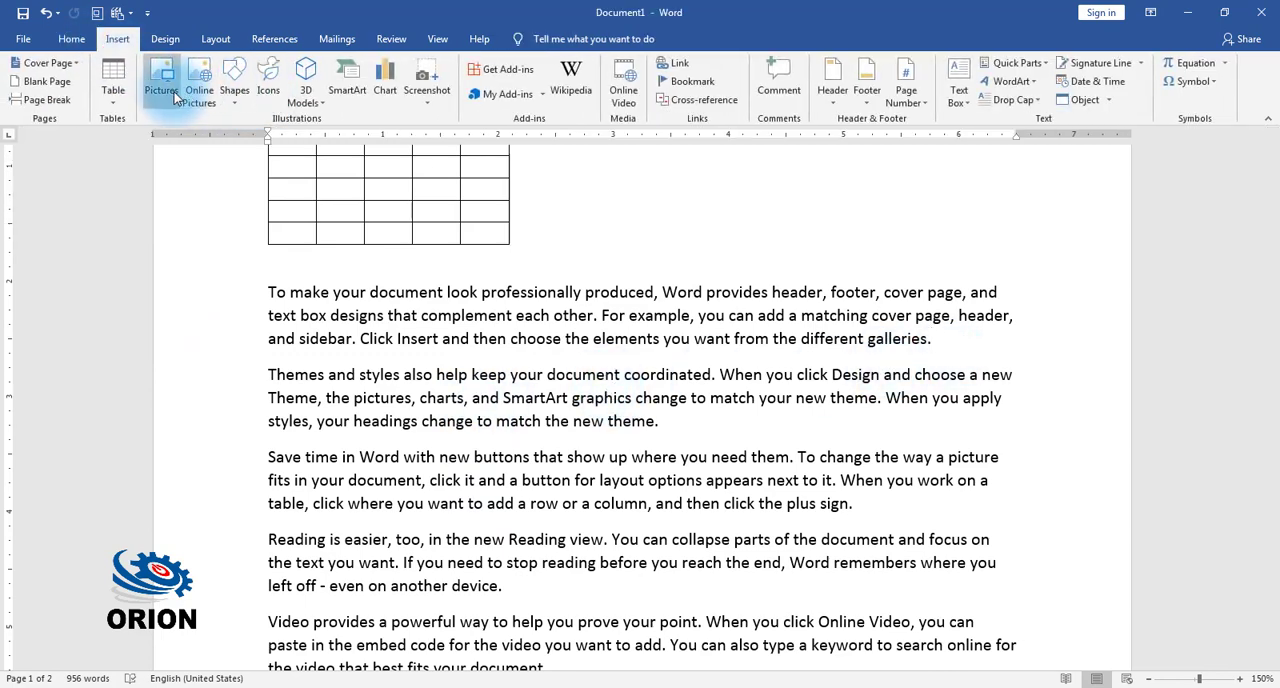
click(171, 91)
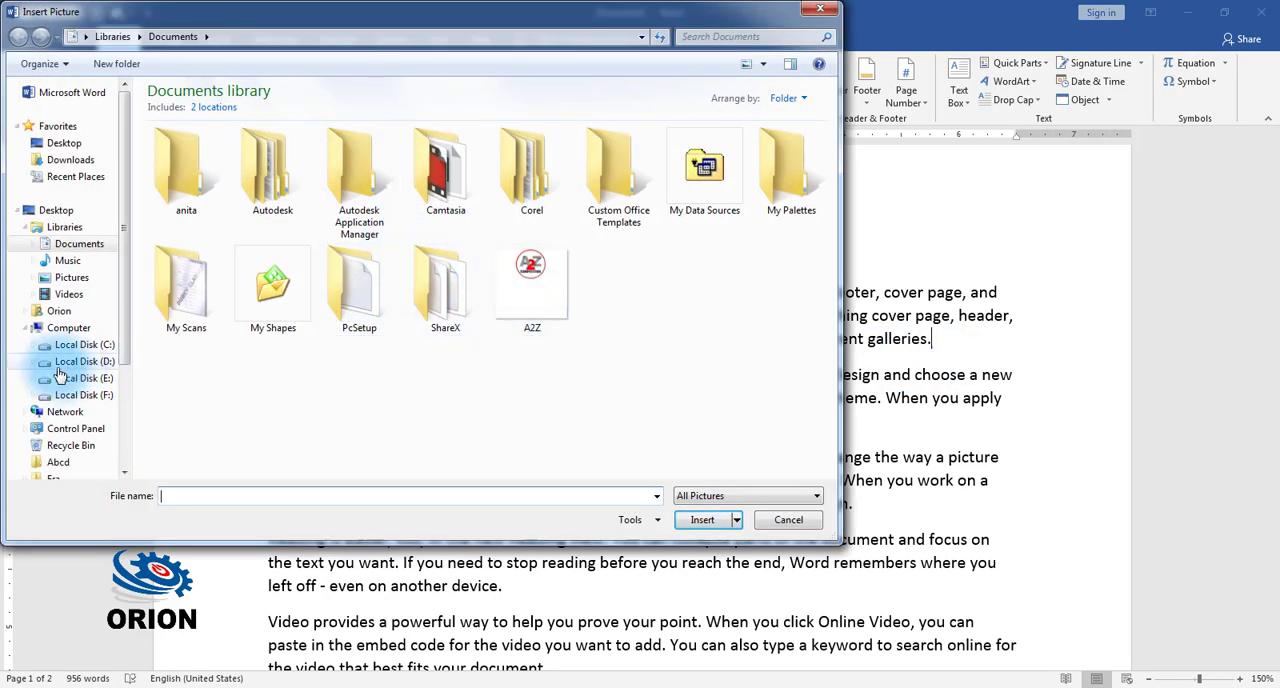
click(85, 362)
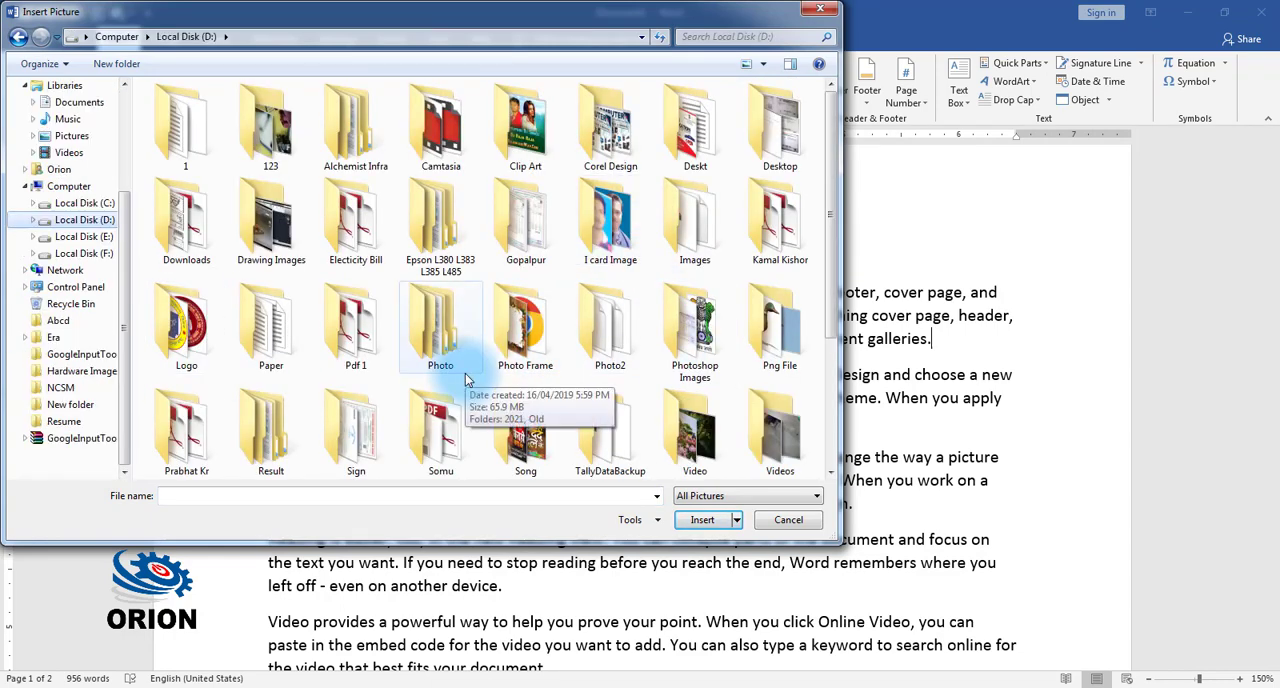
double_click(185, 325)
double_click(340, 300)
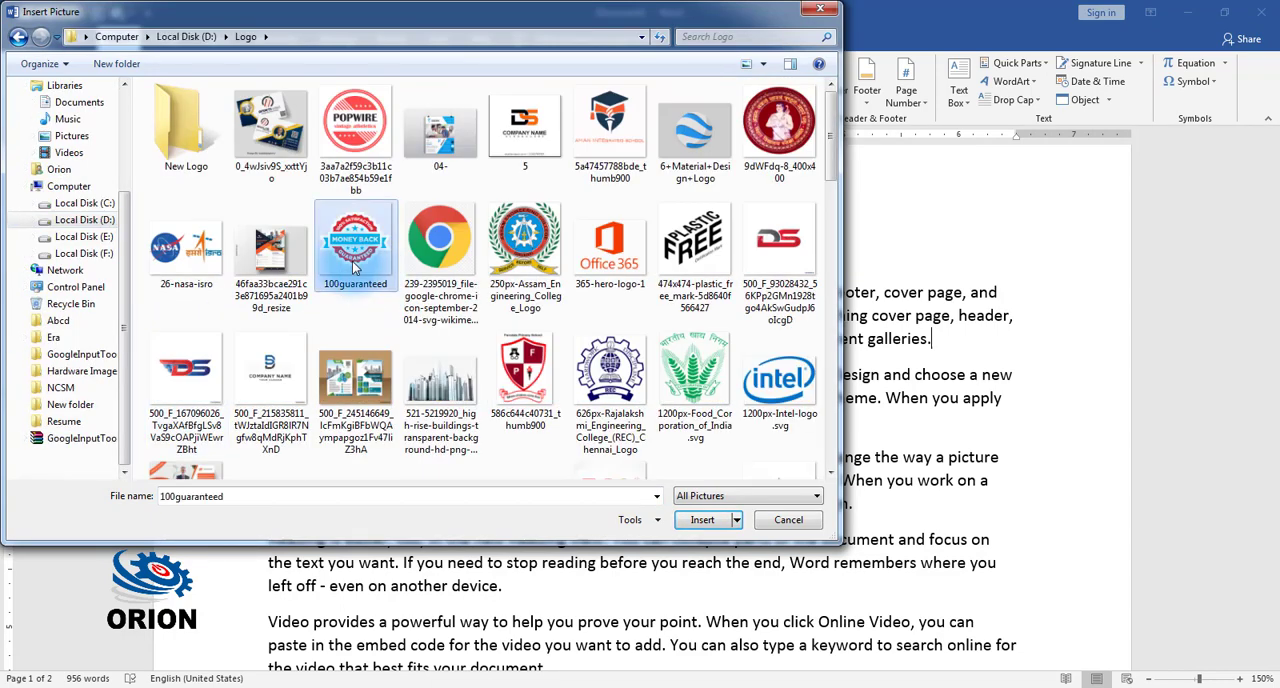
scroll(617, 316, up, 3)
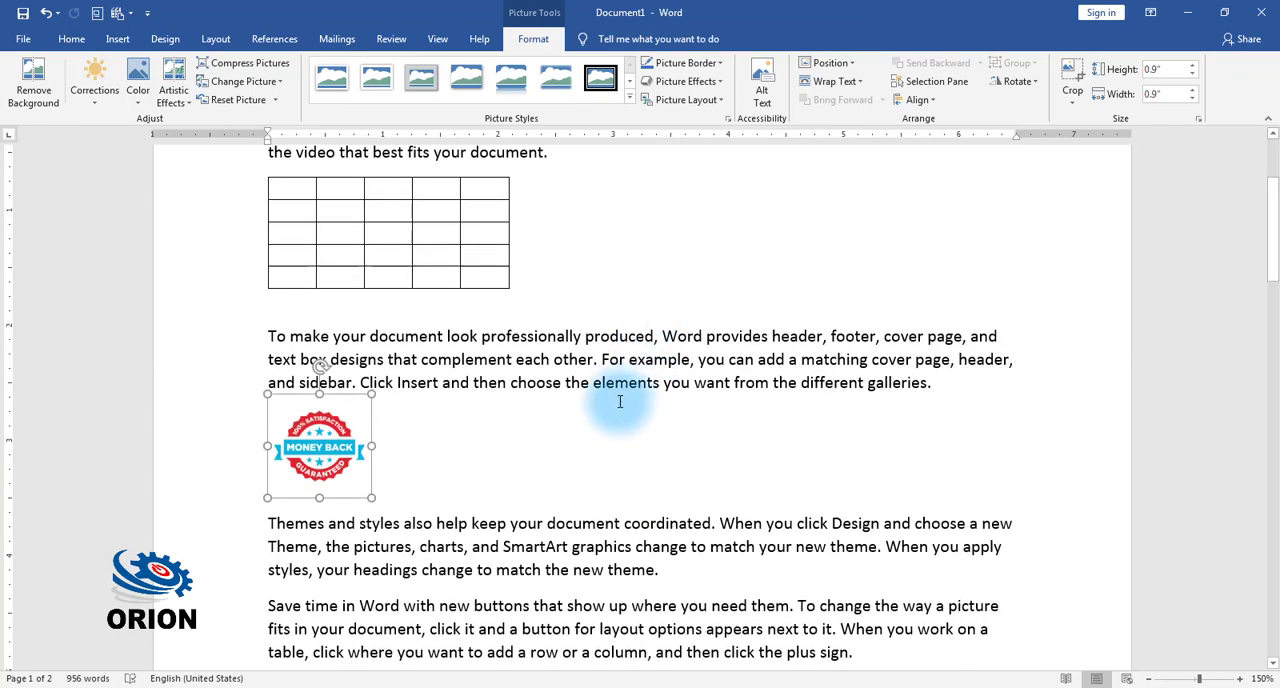
Step: Insert the Plastic Free mark picture from the Logo folder after the third paragraph and shrink it to about 1.73 inches square
scroll(562, 432, down, 2)
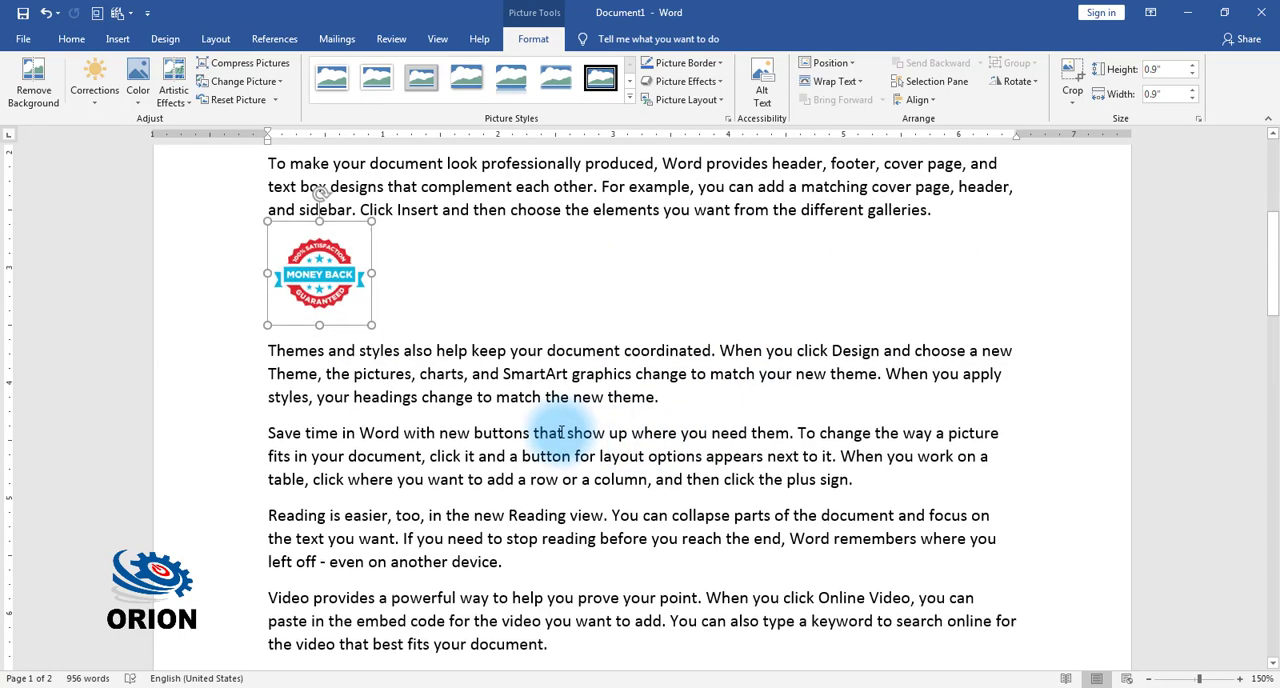
click(659, 397)
click(117, 39)
click(157, 79)
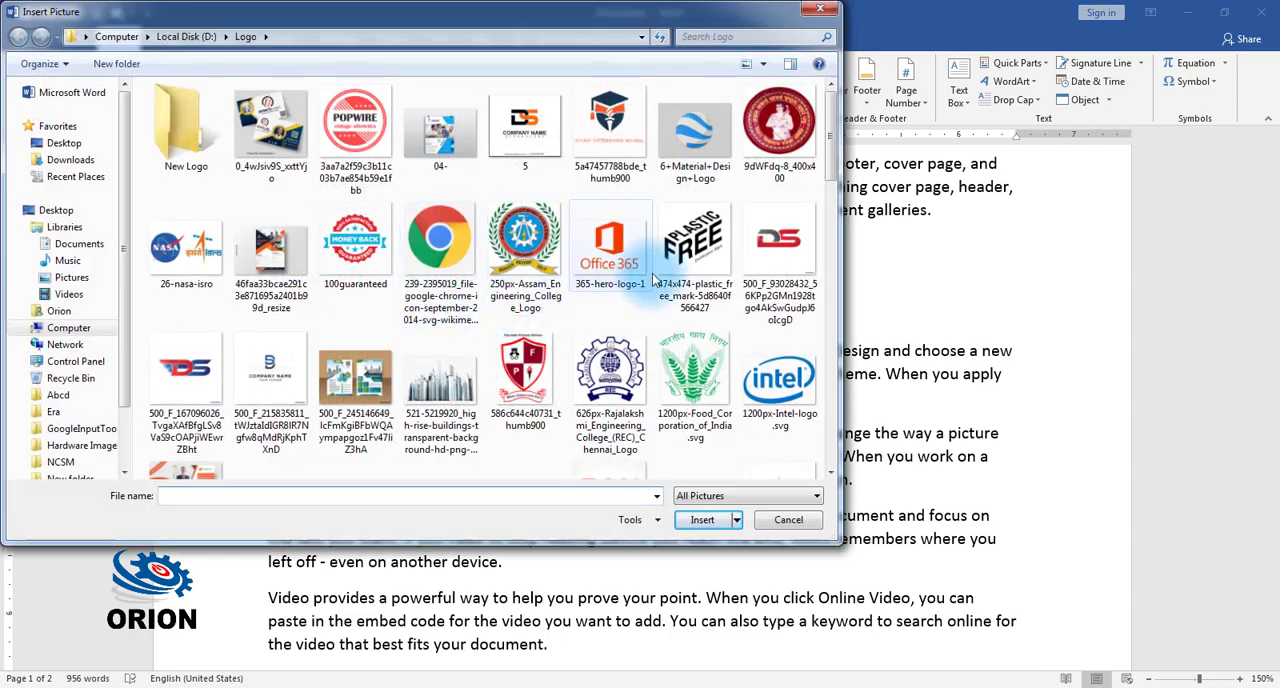
click(695, 250)
click(703, 519)
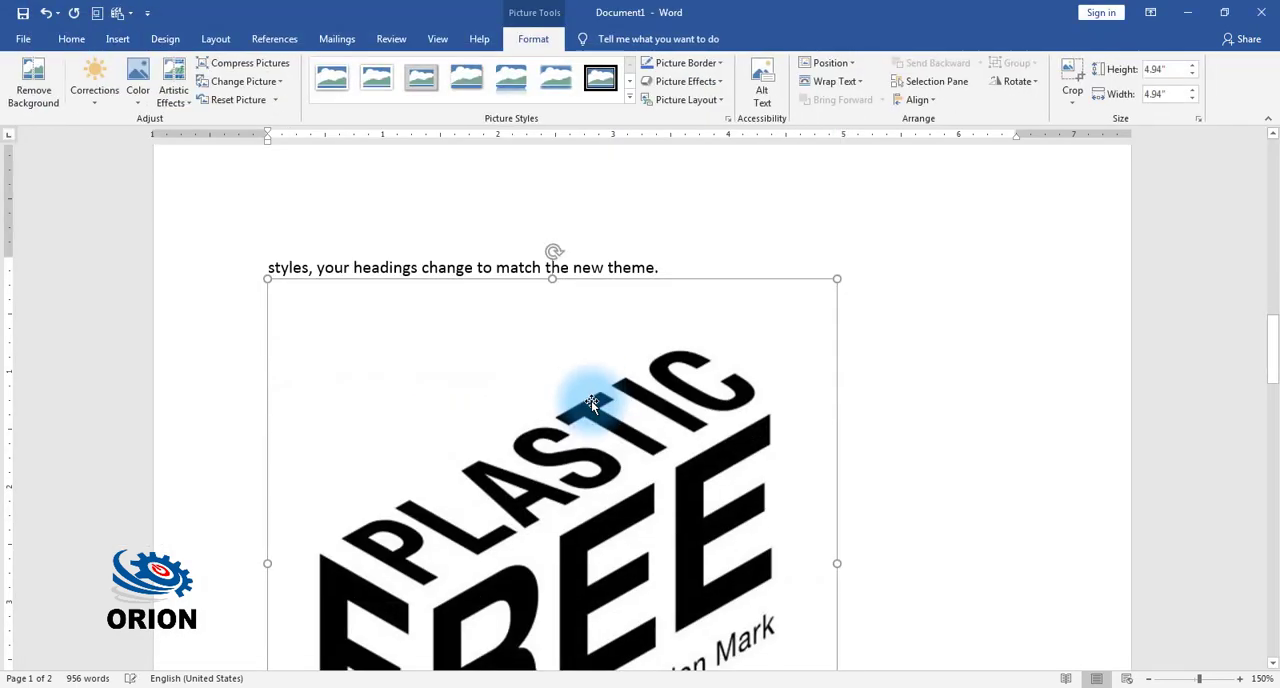
drag(834, 562, 465, 193)
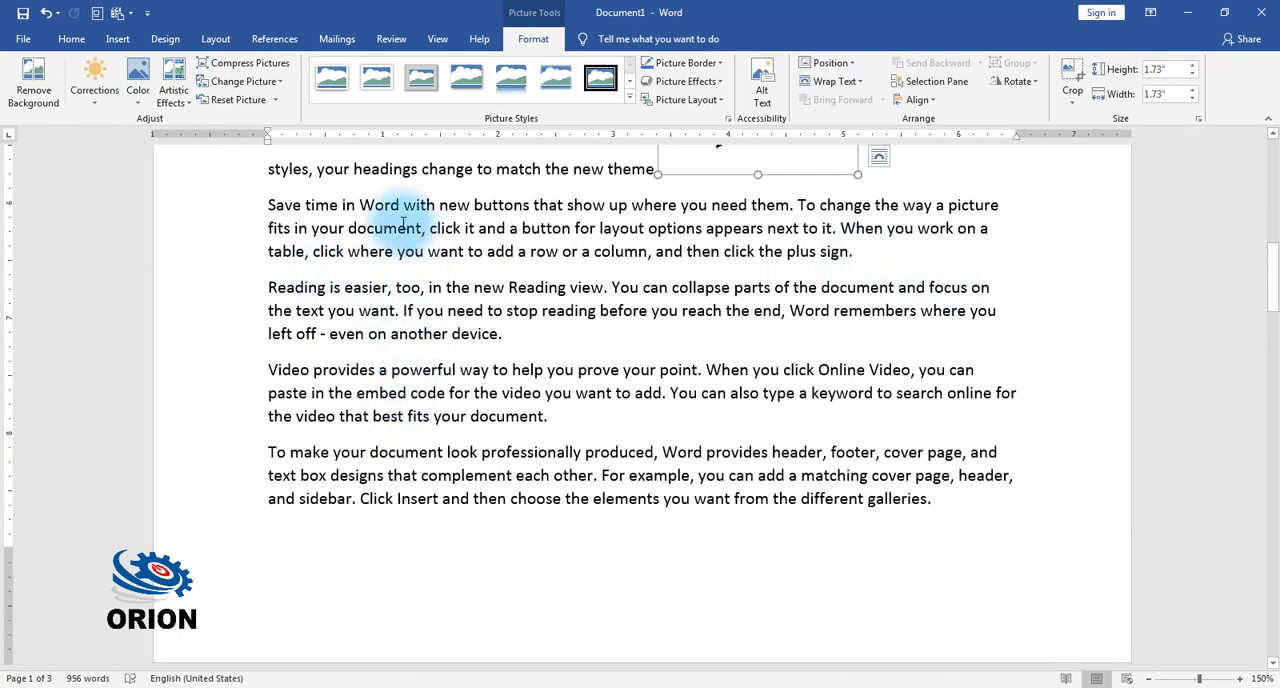
Step: Draw a rectangle with one rounded and one snipped corner, about 0.83 by 1.79 inches, below the last paragraph of page 1
click(446, 222)
click(118, 38)
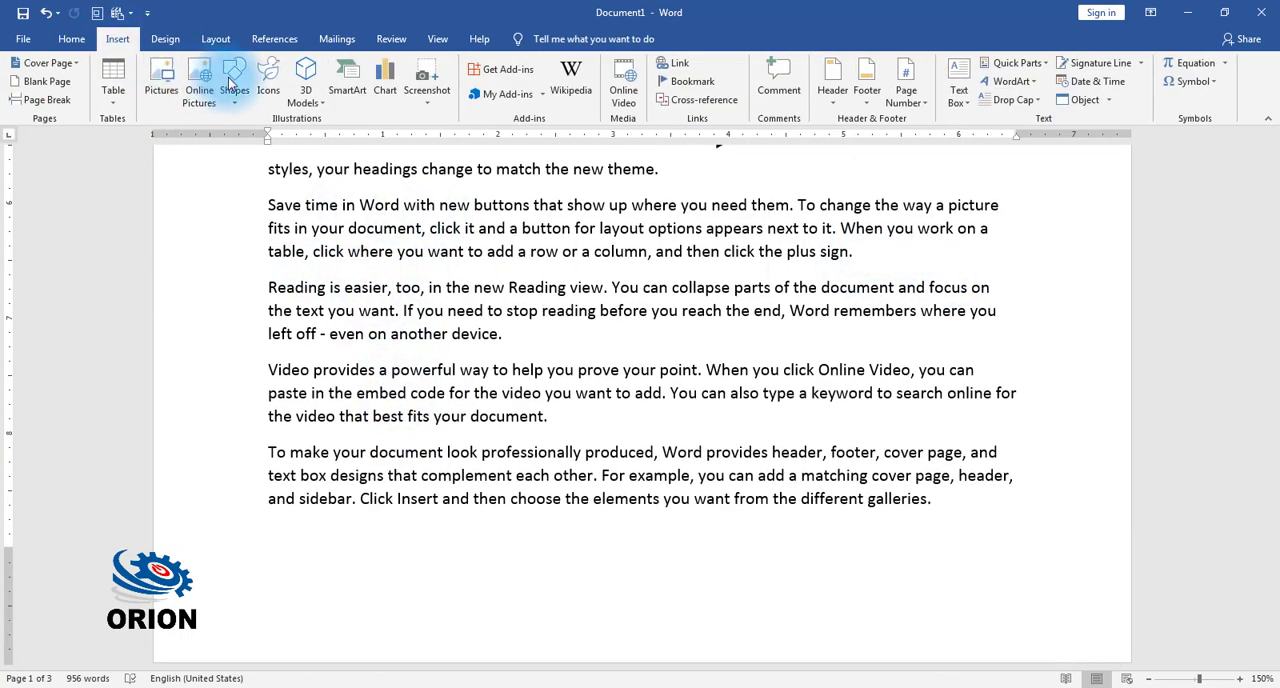
click(234, 85)
click(307, 220)
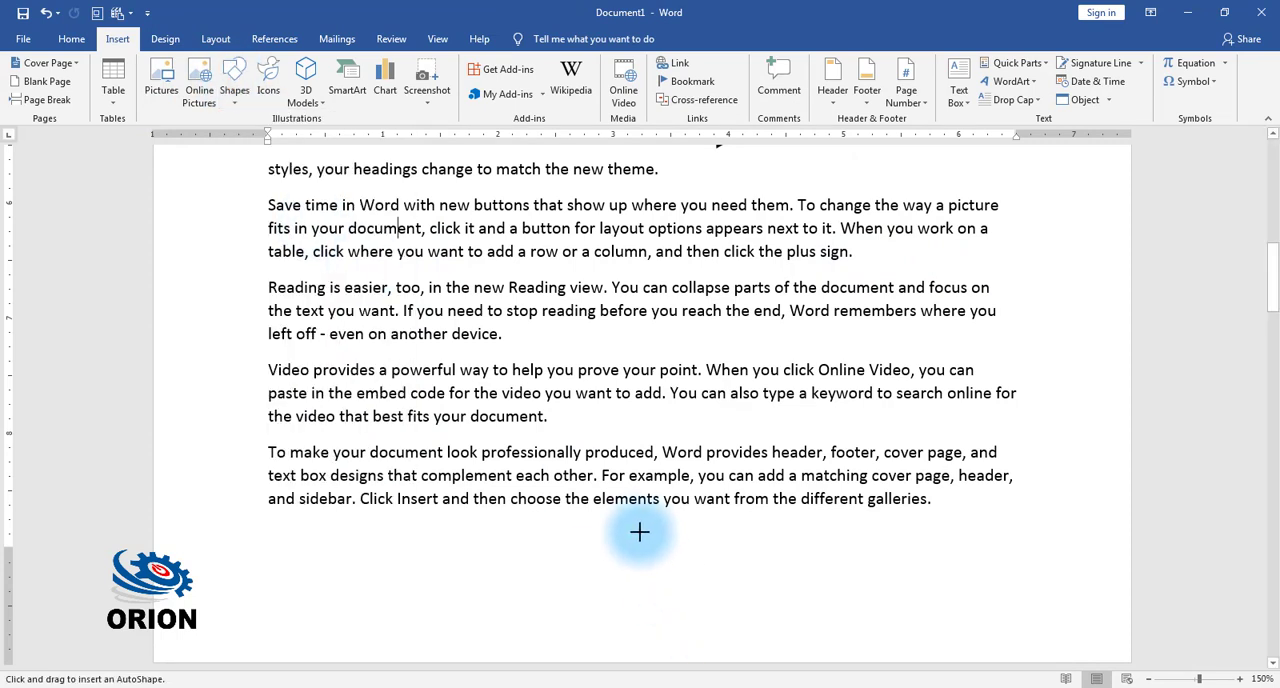
mouse_move(642, 527)
mouse_down()
mouse_move(766, 603)
mouse_move(849, 622)
mouse_up()
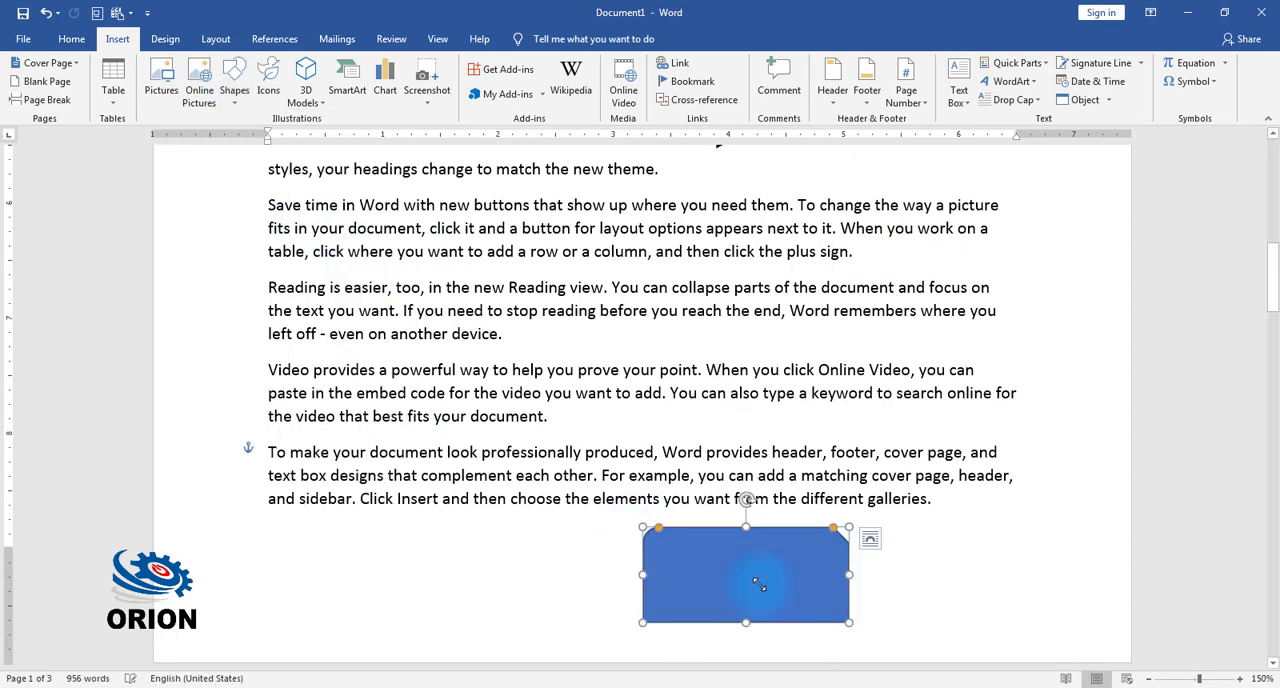
Step: Insert a table of five columns and four rows within the "Reading is easier" paragraph and narrow its columns to about 0.49 inches
scroll(435, 310, up, 5)
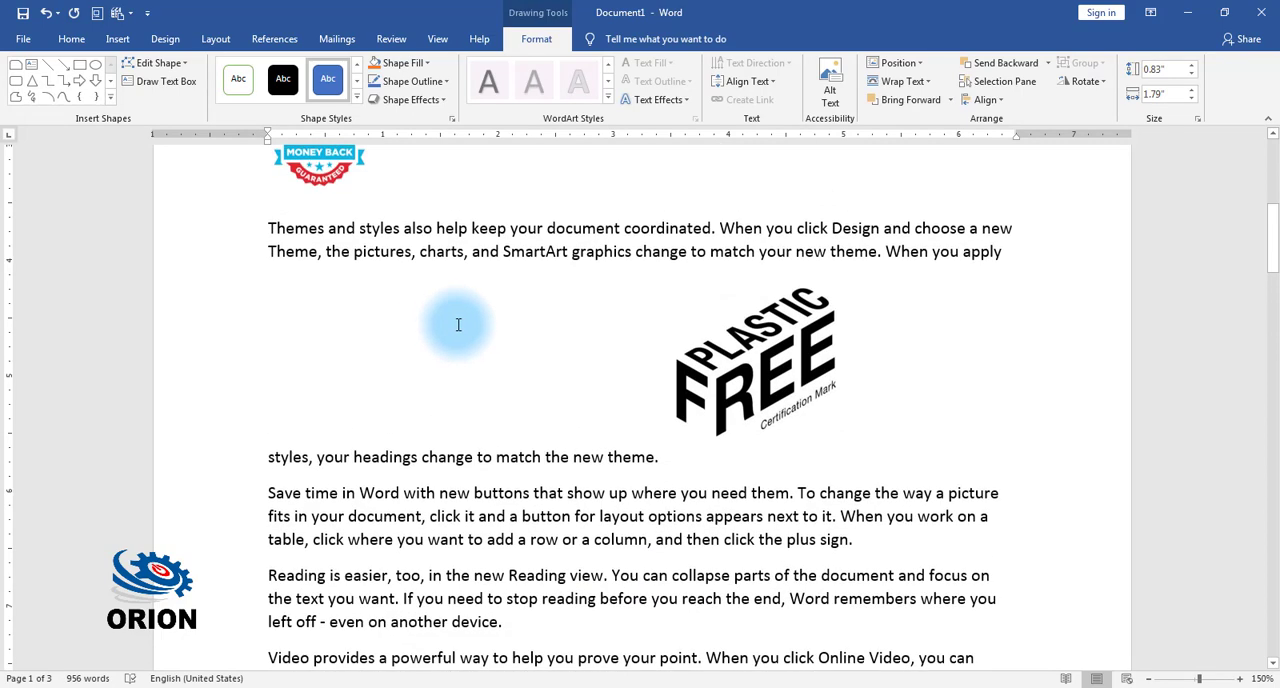
click(413, 578)
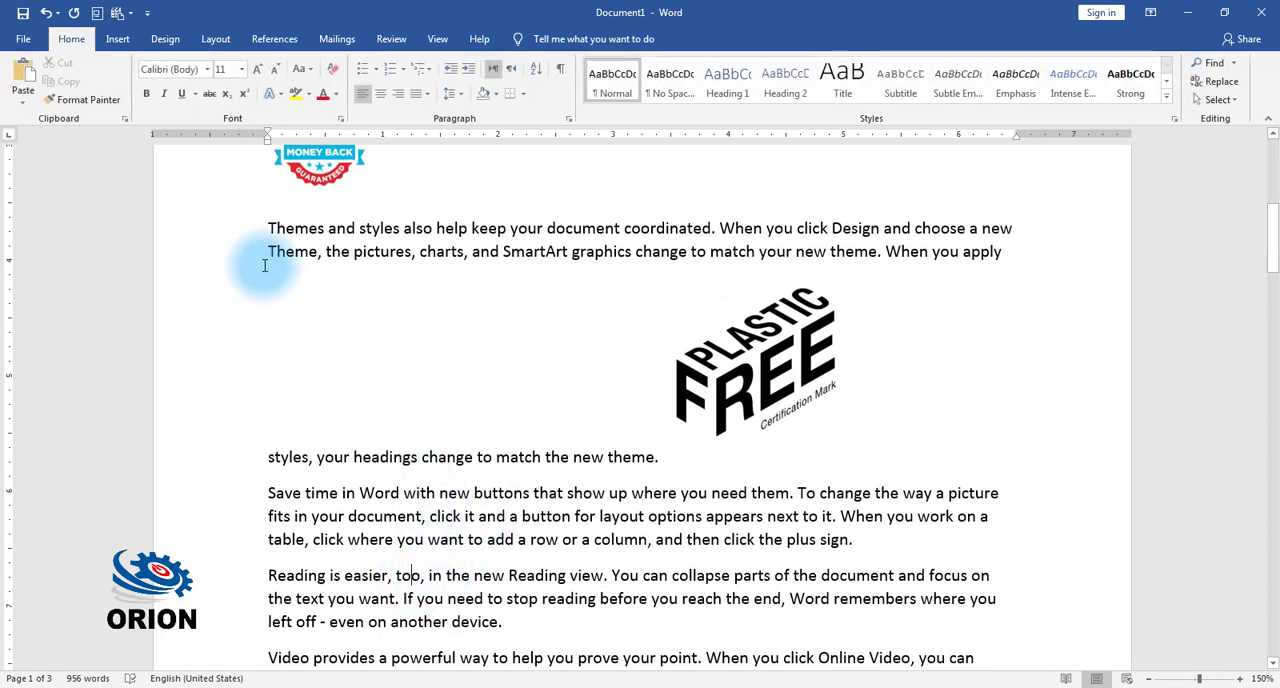
click(118, 40)
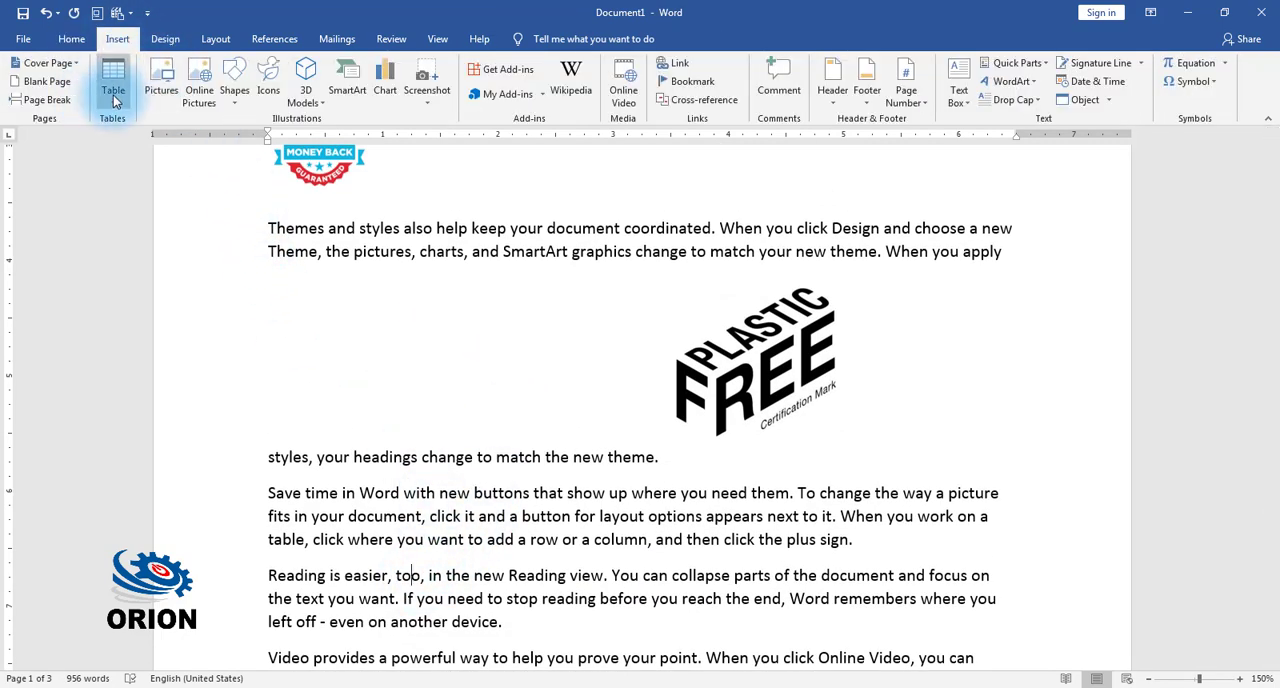
click(113, 95)
click(172, 194)
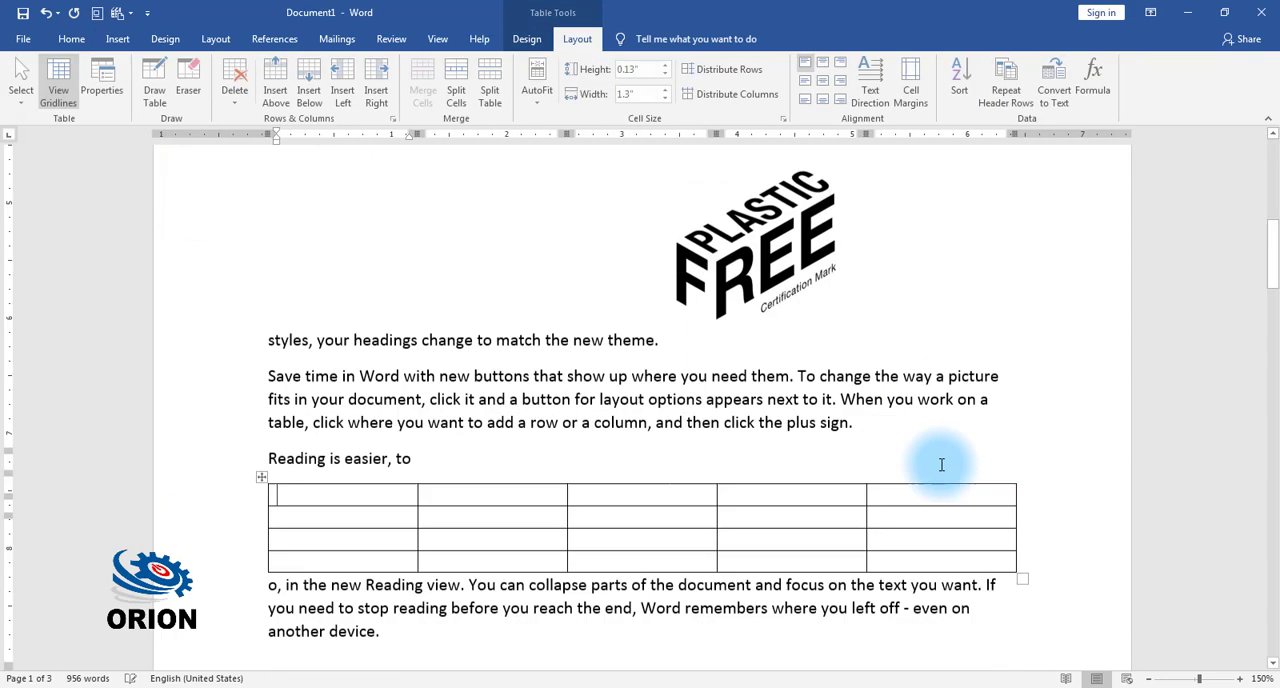
drag(1021, 522, 550, 465)
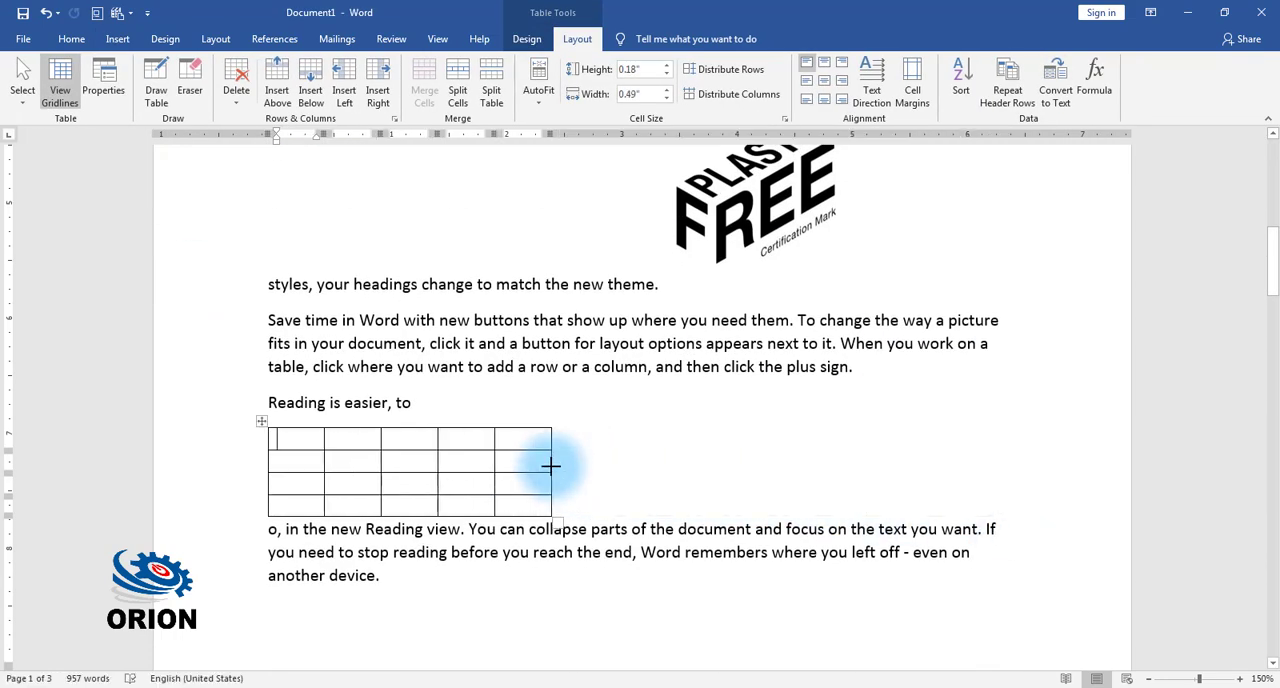
Step: Move the blue rectangle up over the first two paragraphs of page 2 and deselect it
scroll(551, 466, down, 10)
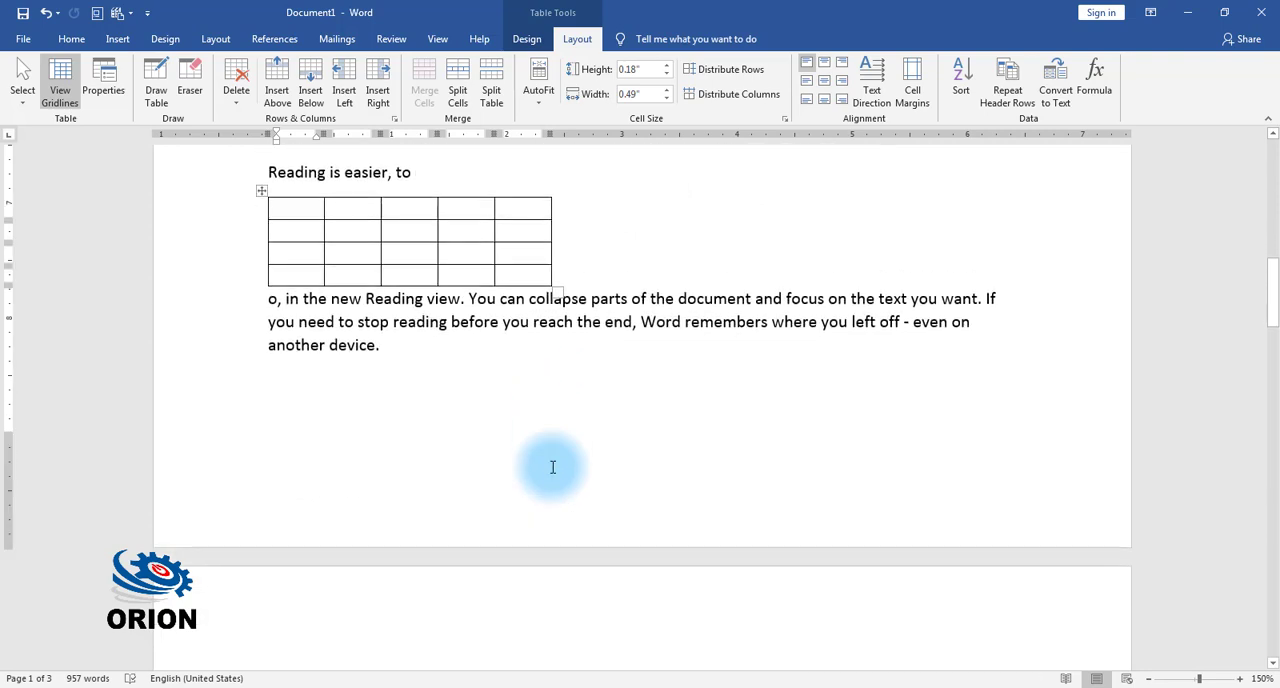
mouse_move(757, 393)
mouse_down()
mouse_move(851, 263)
mouse_move(784, 252)
mouse_up()
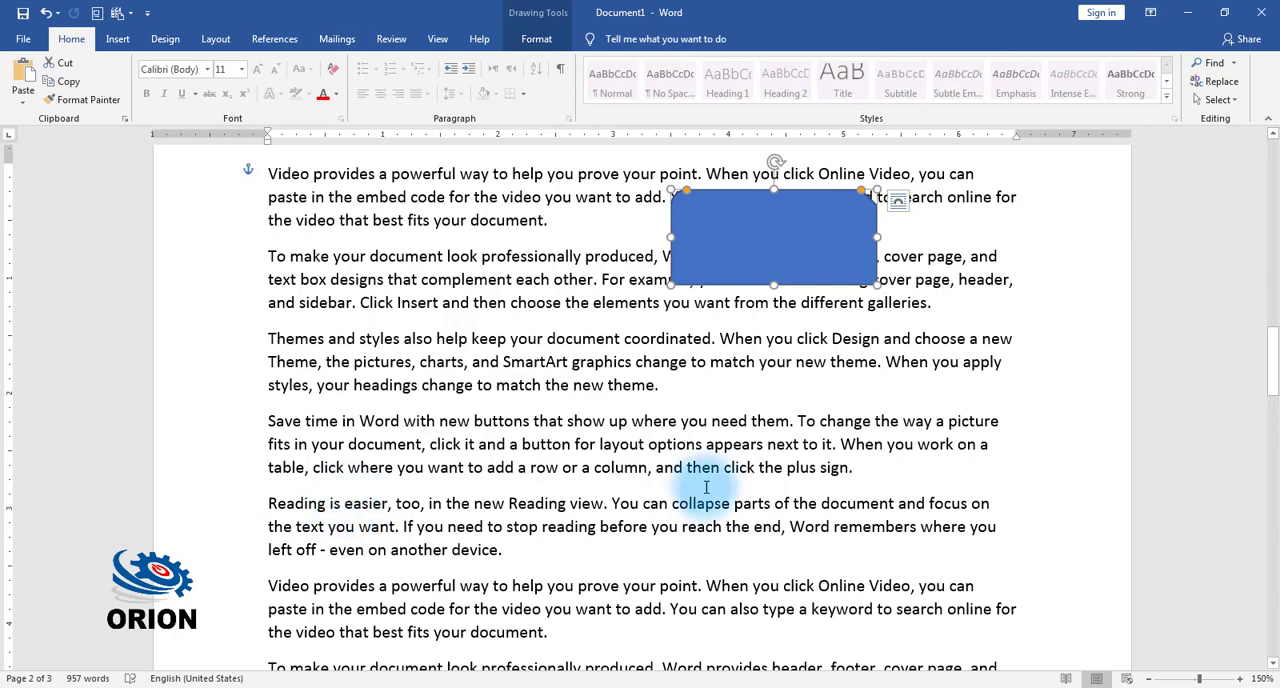
click(420, 300)
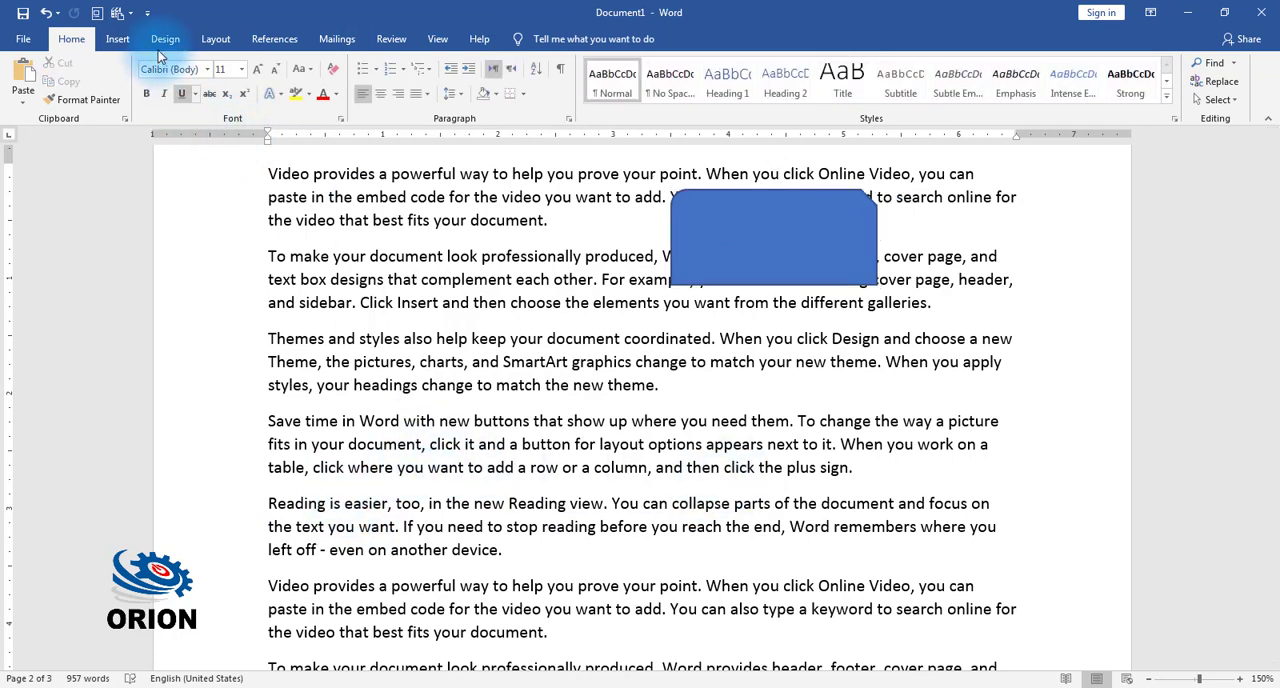
Step: Draw a smiley face about 1.14 by 1.15 inches over the "Reading is easier" paragraph on page 2
click(117, 38)
click(234, 80)
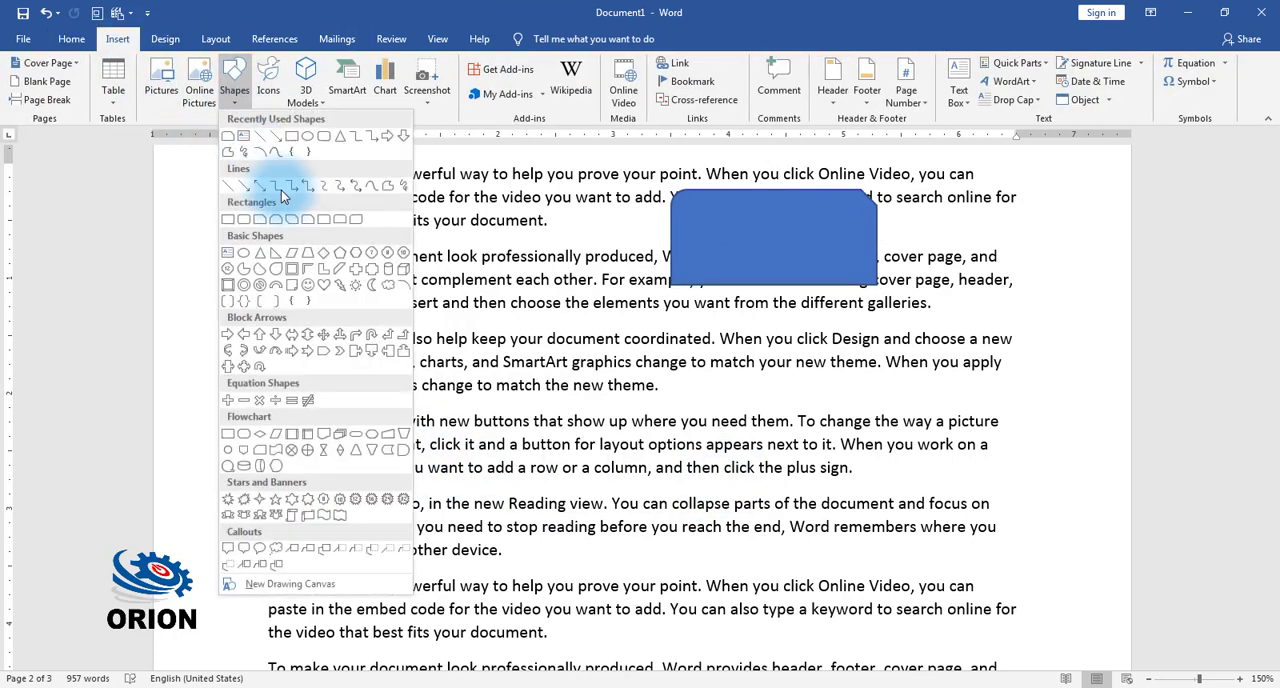
click(308, 284)
drag(370, 484, 502, 614)
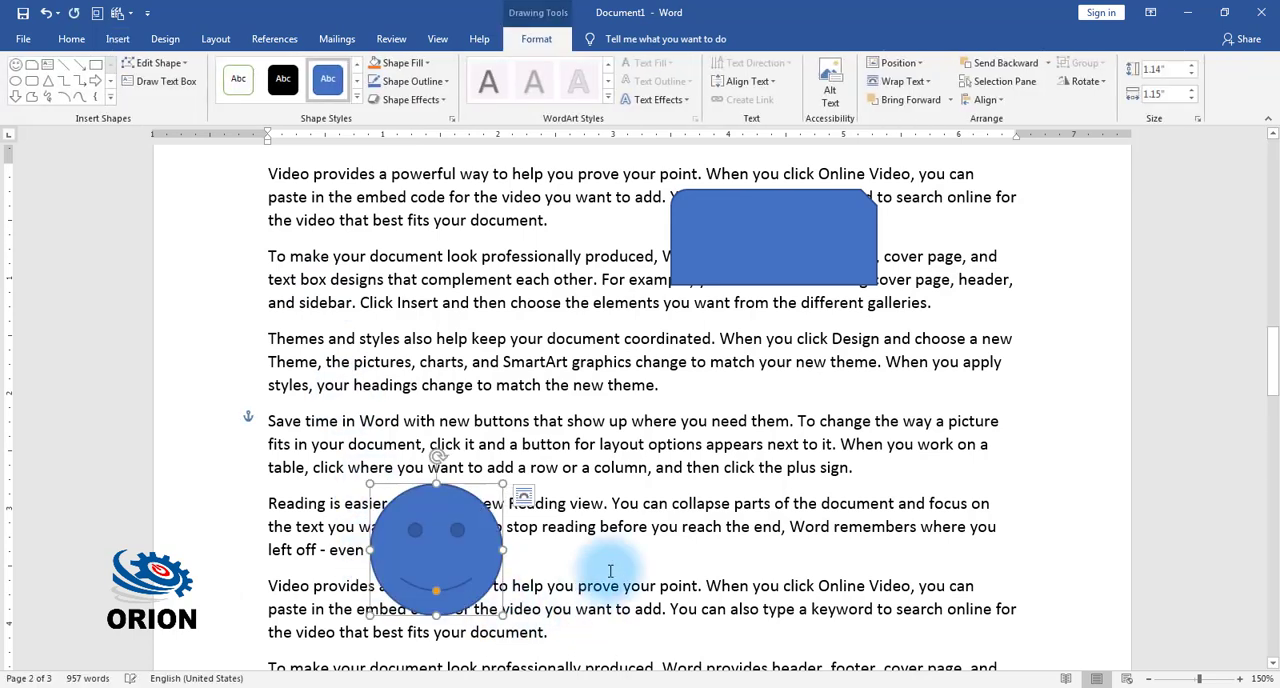
Step: Set text wrapping to Through for the smiley face and to Tight for the blue rectangle
click(902, 81)
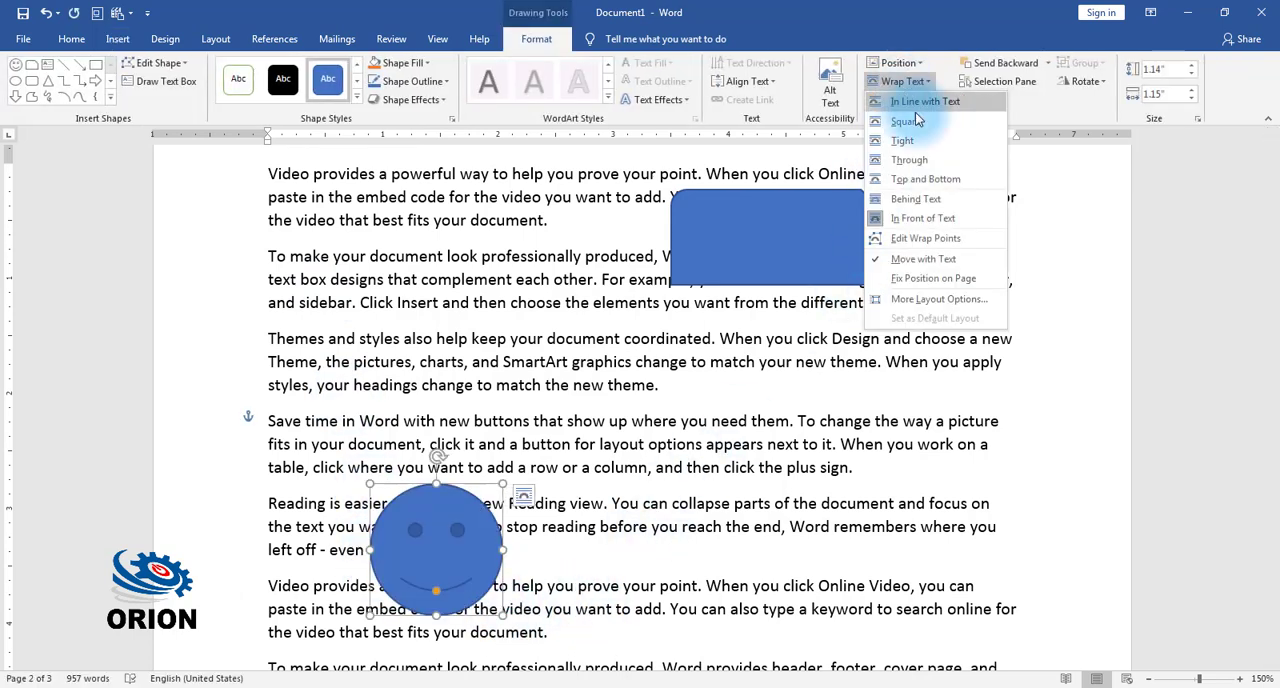
click(913, 168)
click(754, 241)
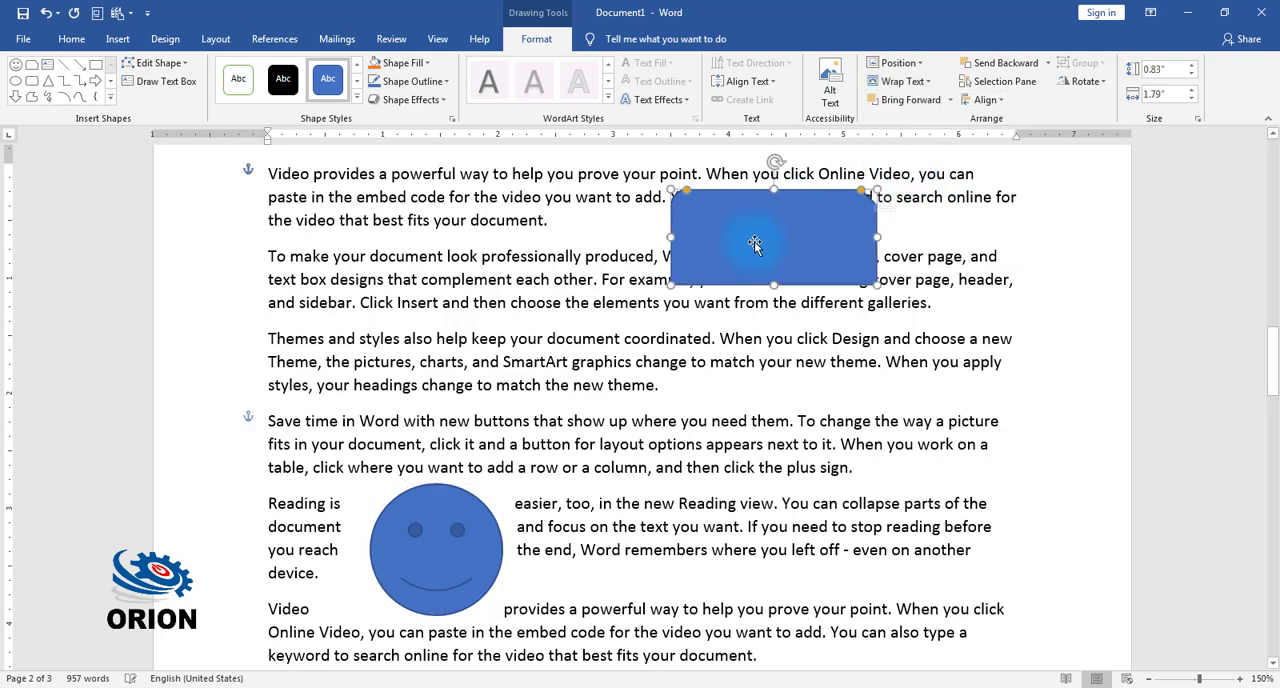
click(902, 81)
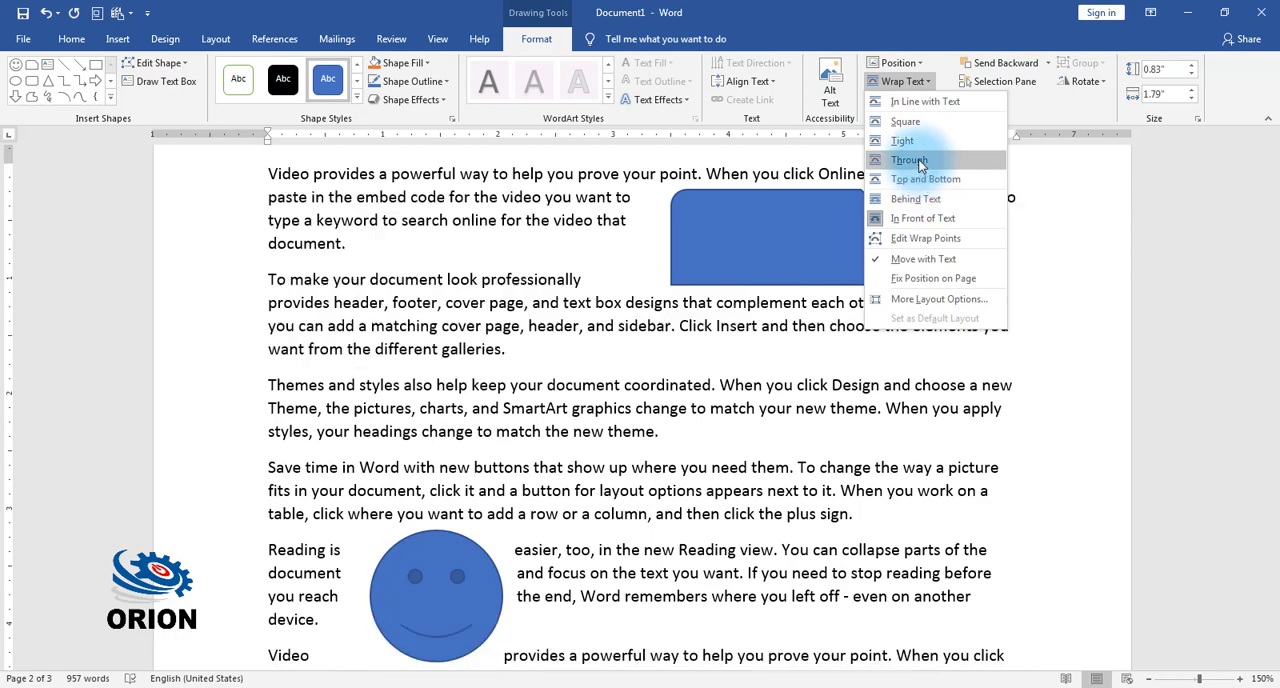
click(911, 141)
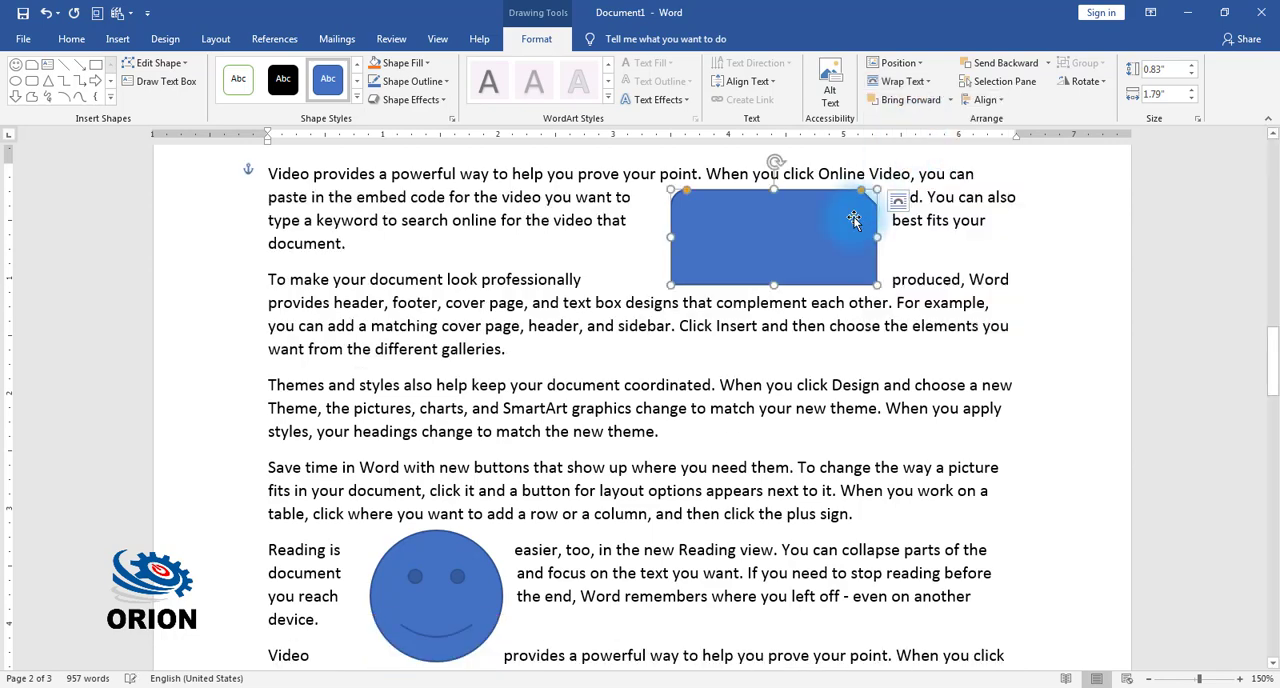
Step: Set text wrapping to Through for the Plastic Free picture on page 1
scroll(568, 413, up, 5)
scroll(568, 413, up, 10)
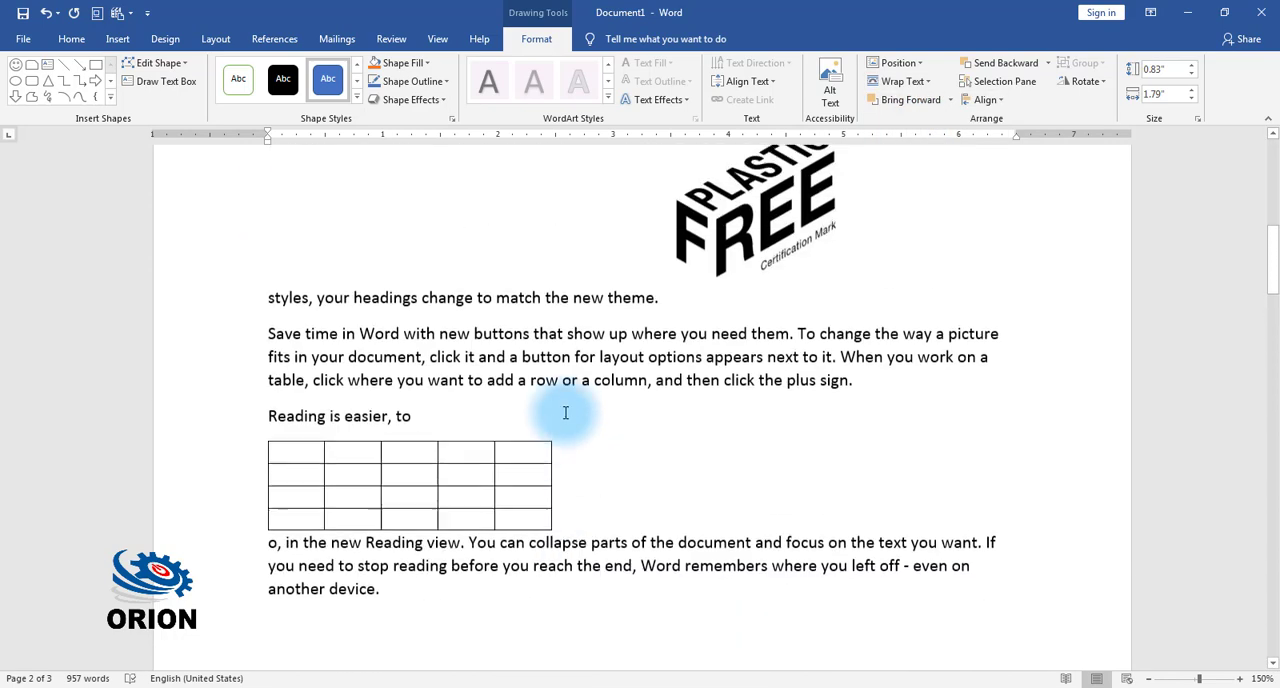
scroll(753, 495, down, 2)
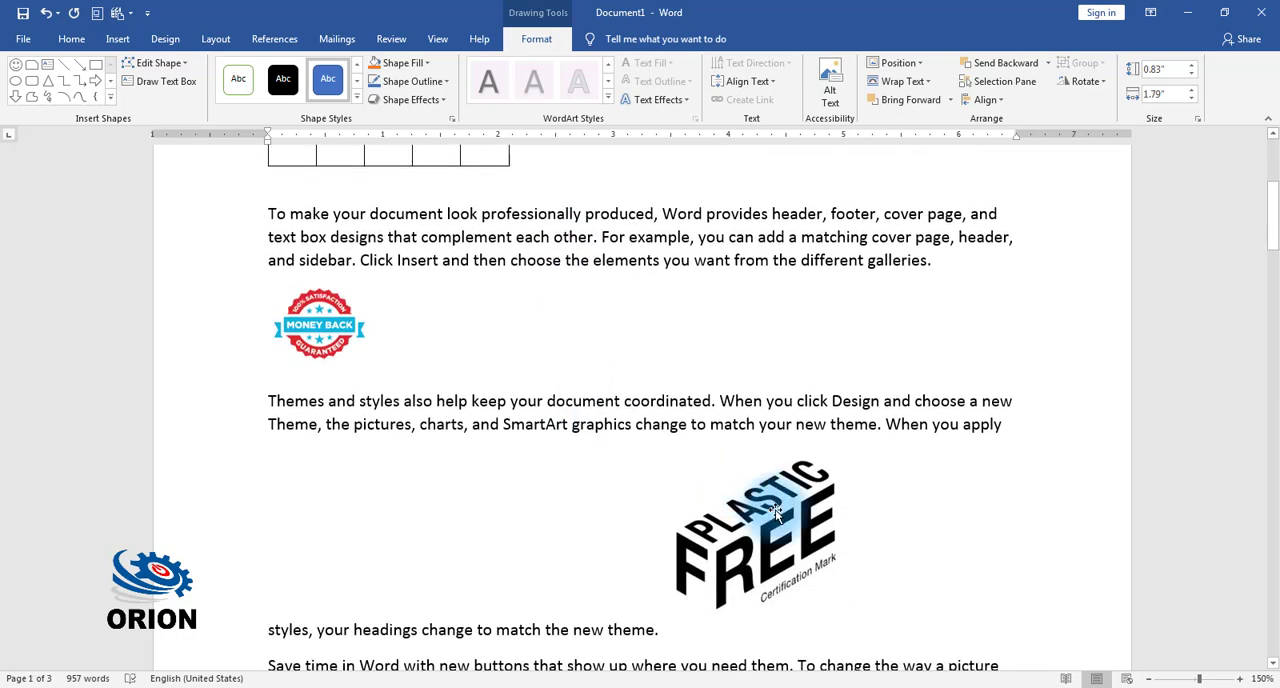
click(775, 509)
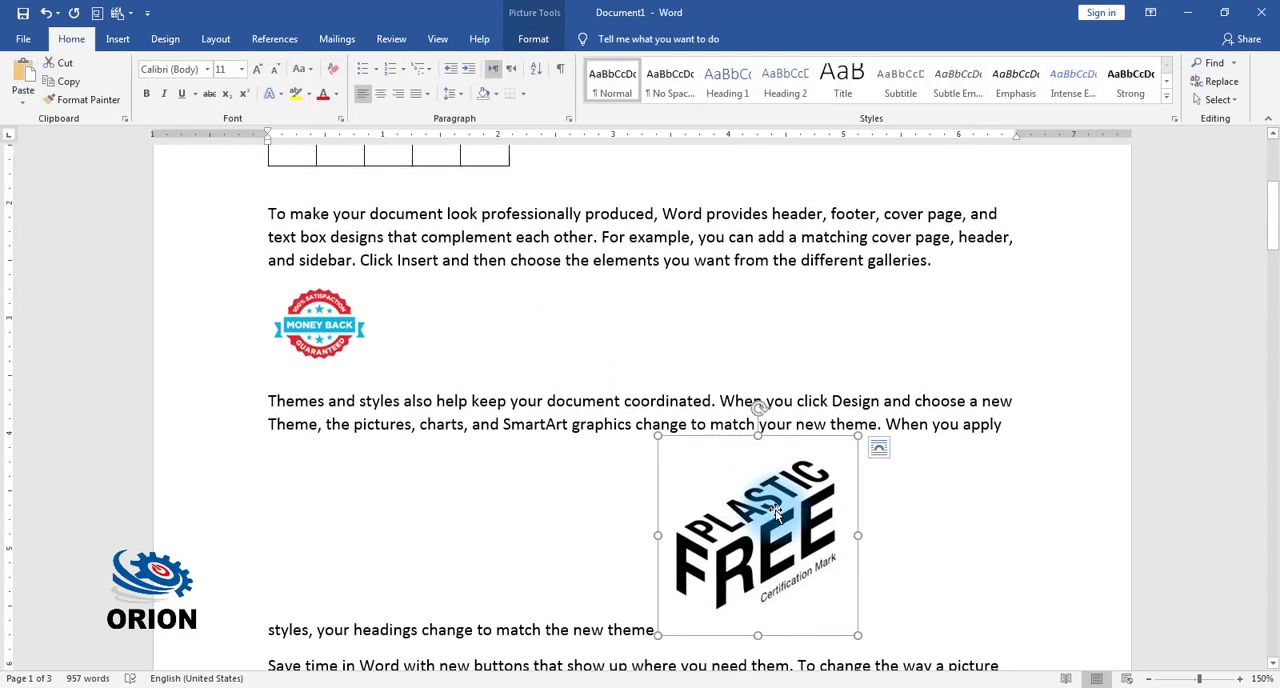
click(536, 39)
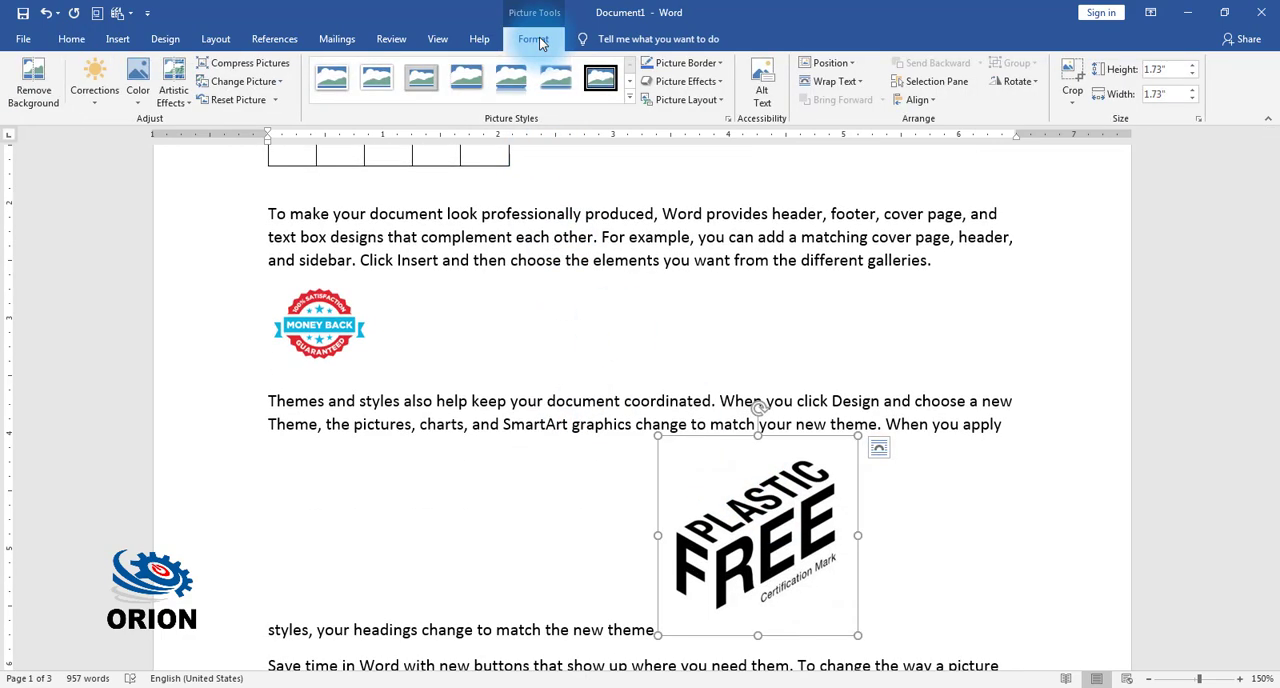
click(834, 81)
click(840, 160)
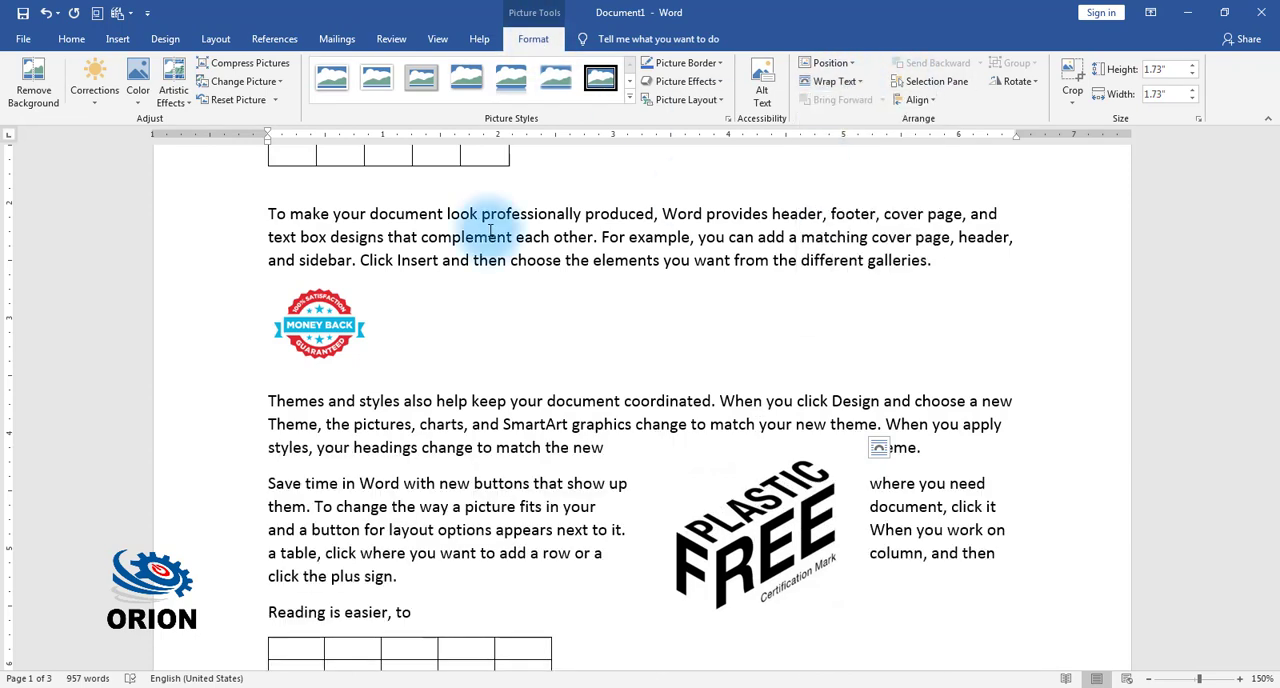
Step: Set text wrapping to Tight for the Money Back badge picture
click(330, 305)
click(834, 81)
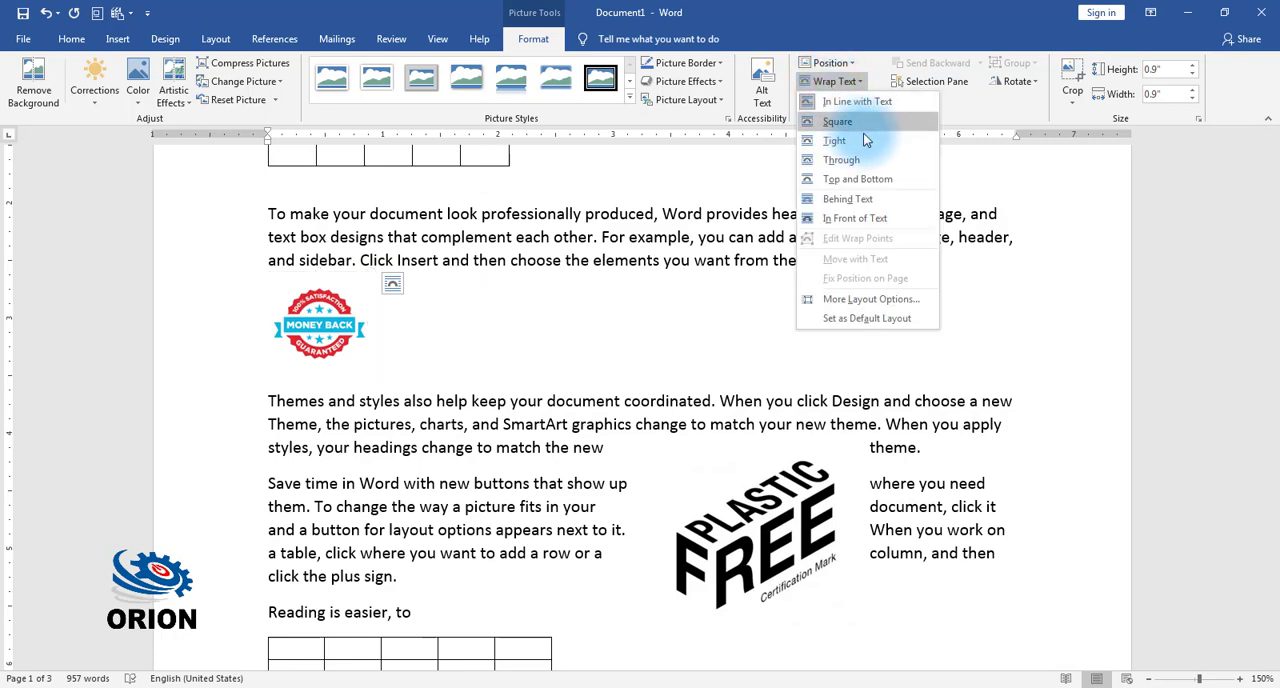
click(855, 139)
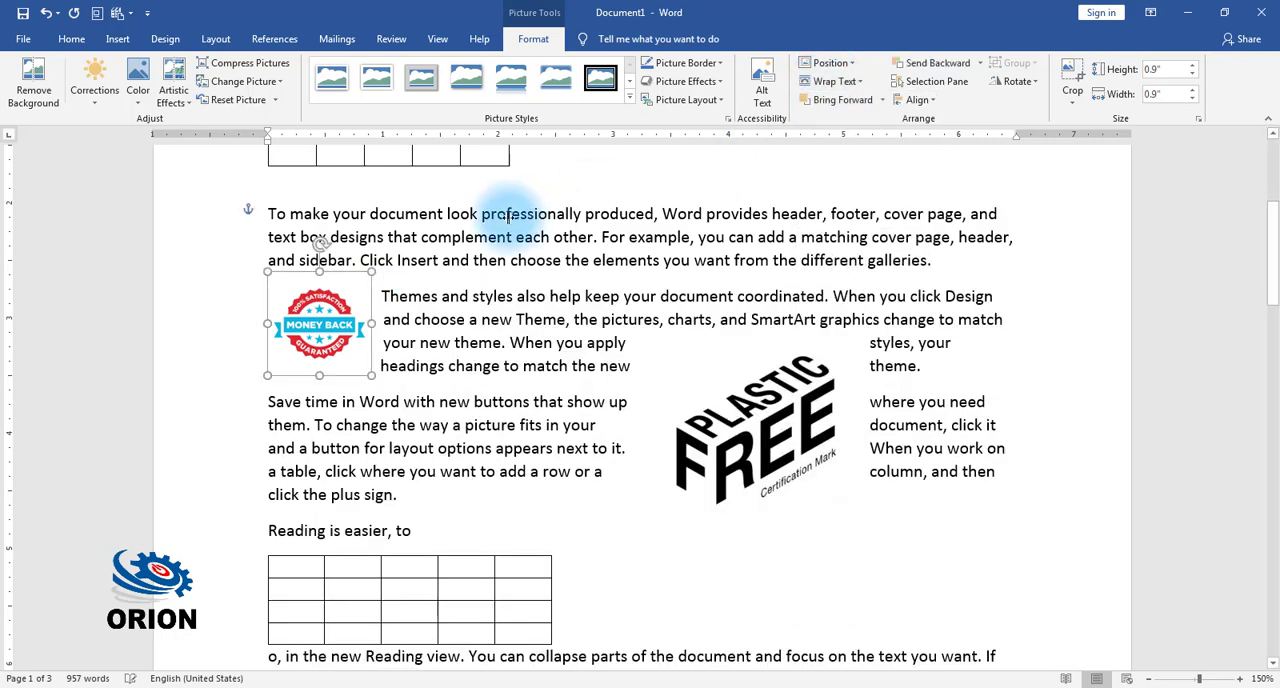
Step: Insert a caption with the Table label above the first table, under the opening paragraph
scroll(480, 290, up, 3)
scroll(358, 336, up, 3)
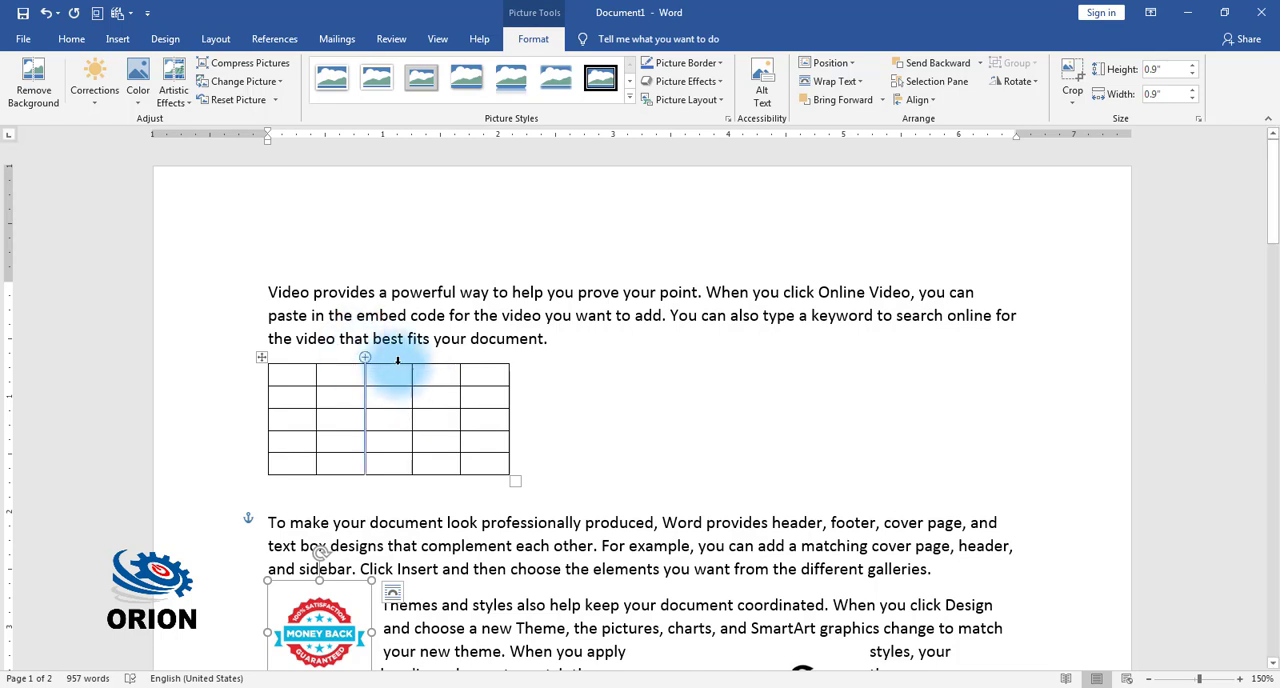
click(262, 358)
click(272, 40)
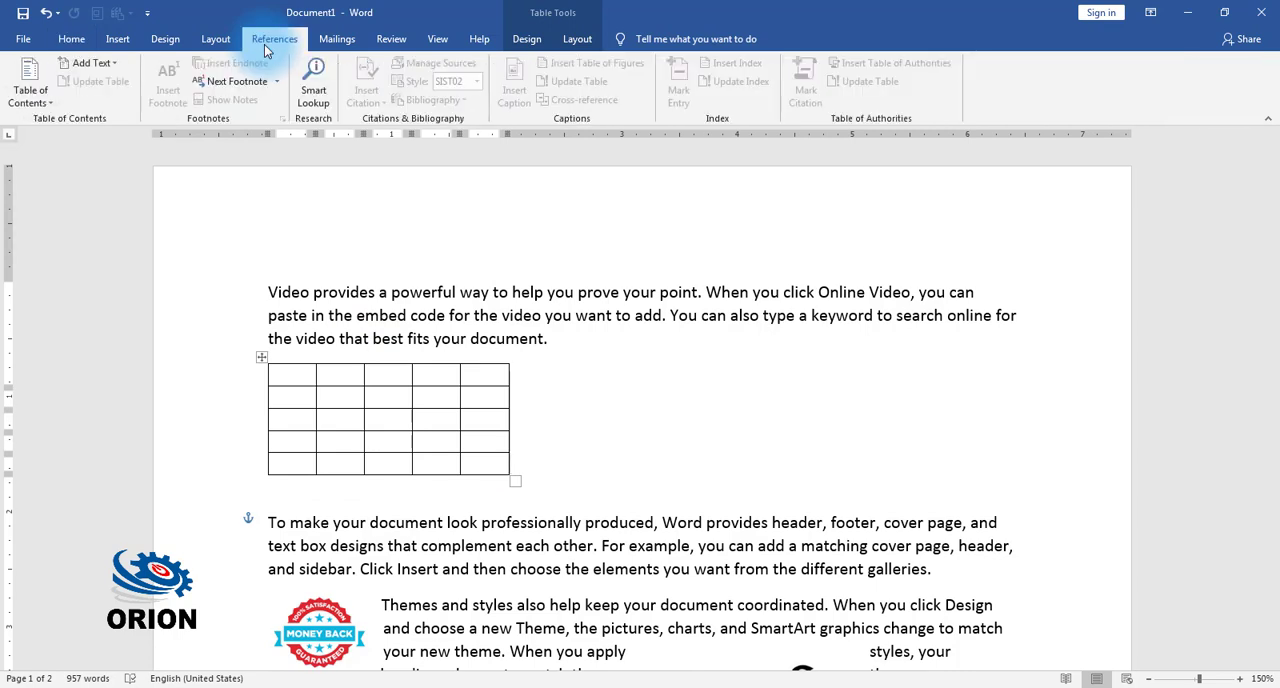
click(332, 405)
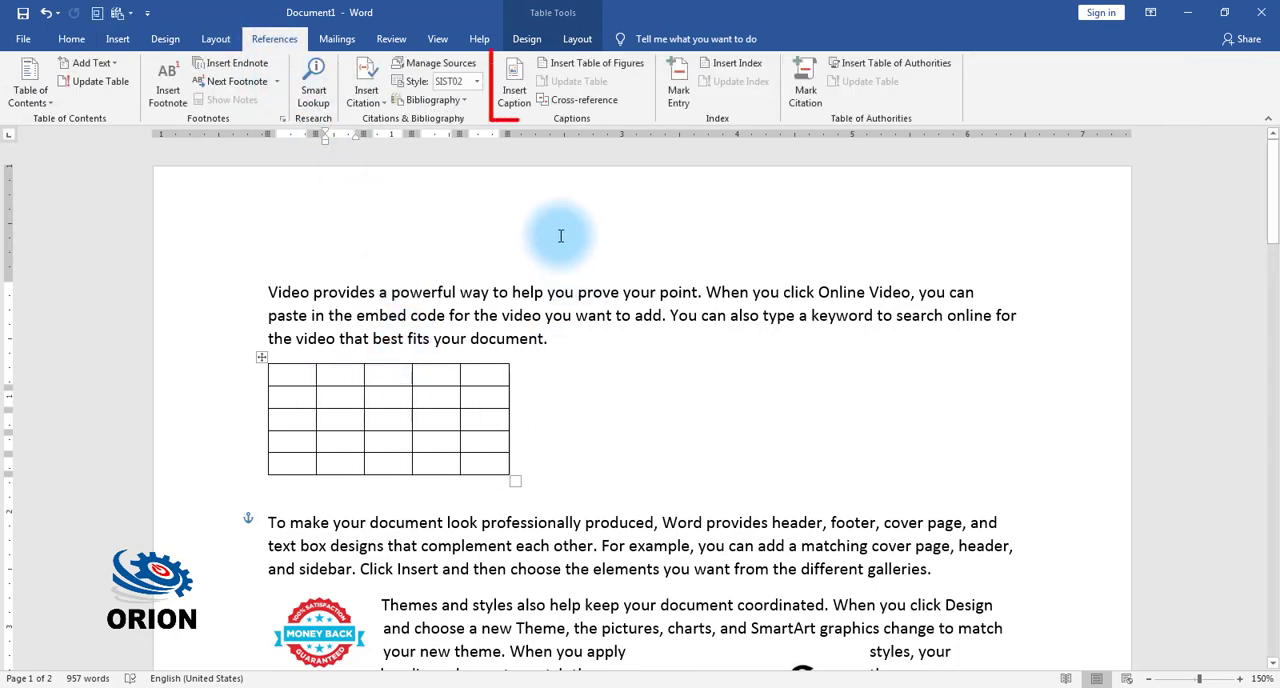
click(516, 92)
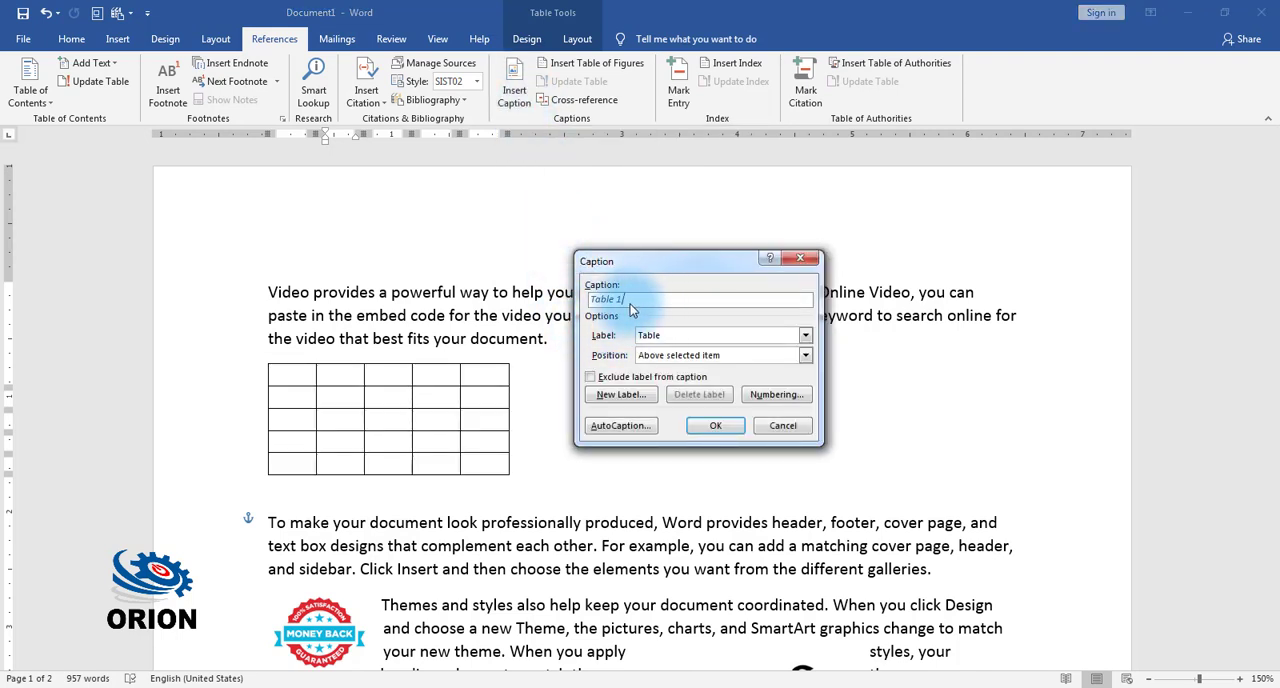
click(718, 425)
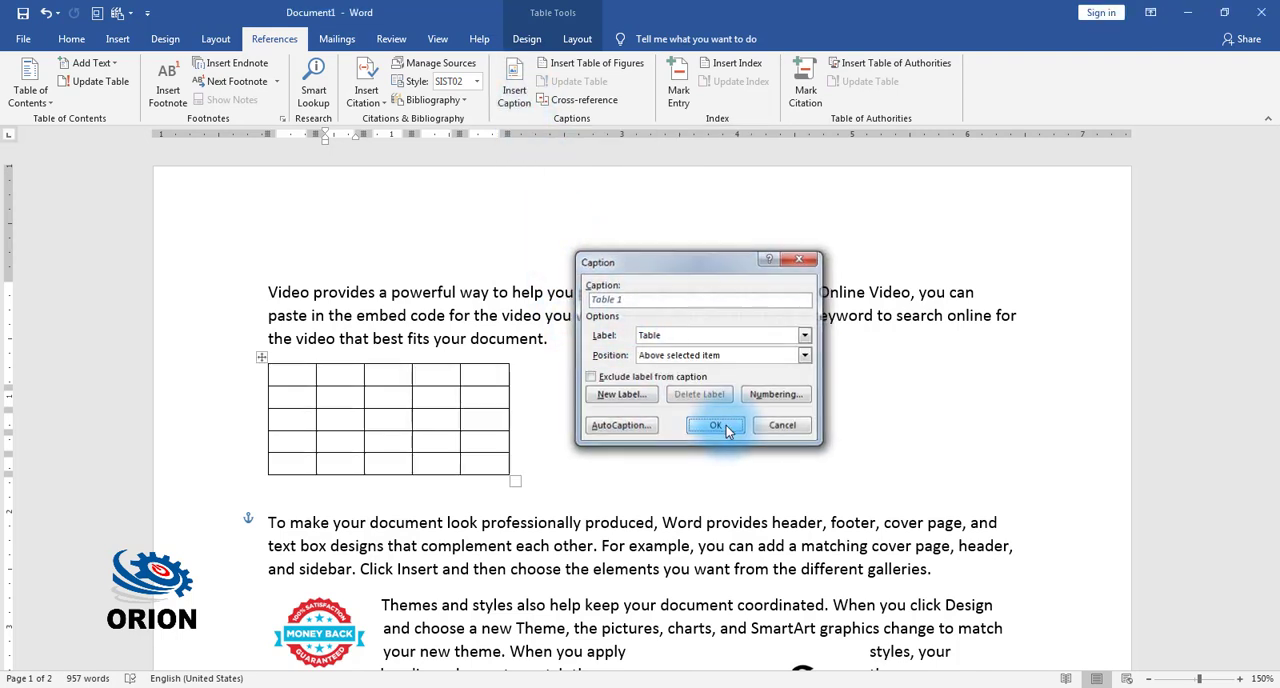
Step: Insert a caption with the Table label above the table in the "Reading is easier" paragraph
scroll(620, 432, down, 9)
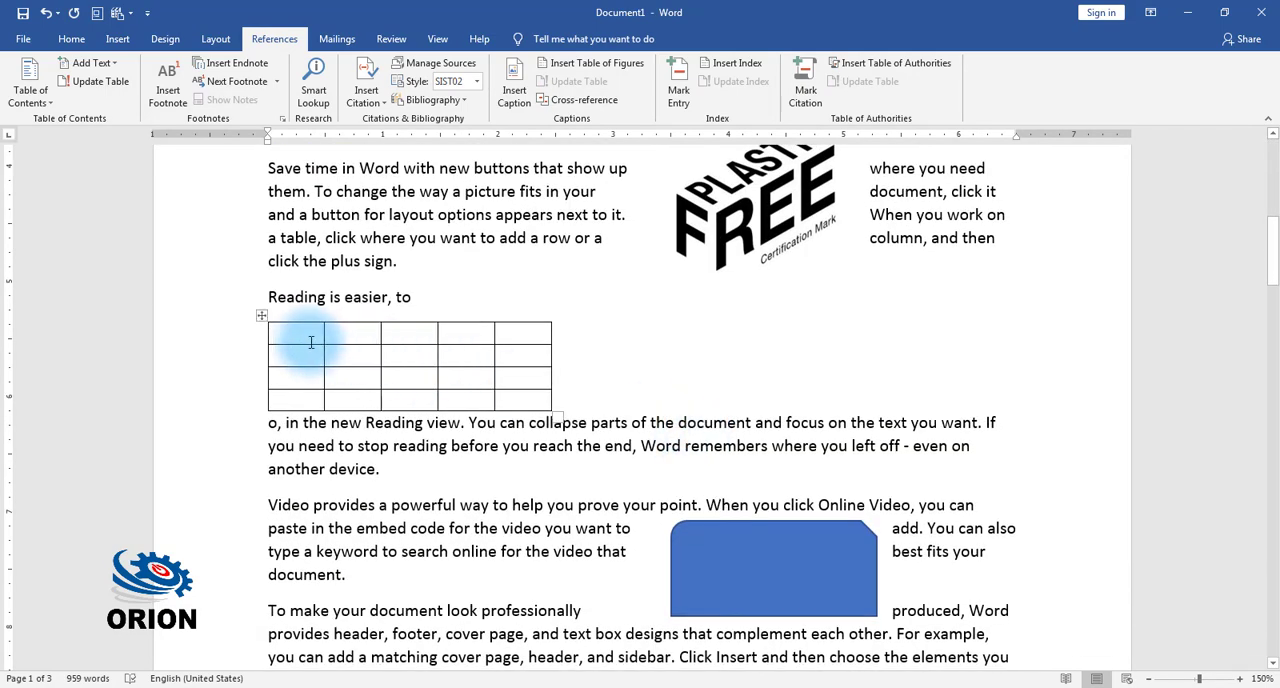
click(311, 342)
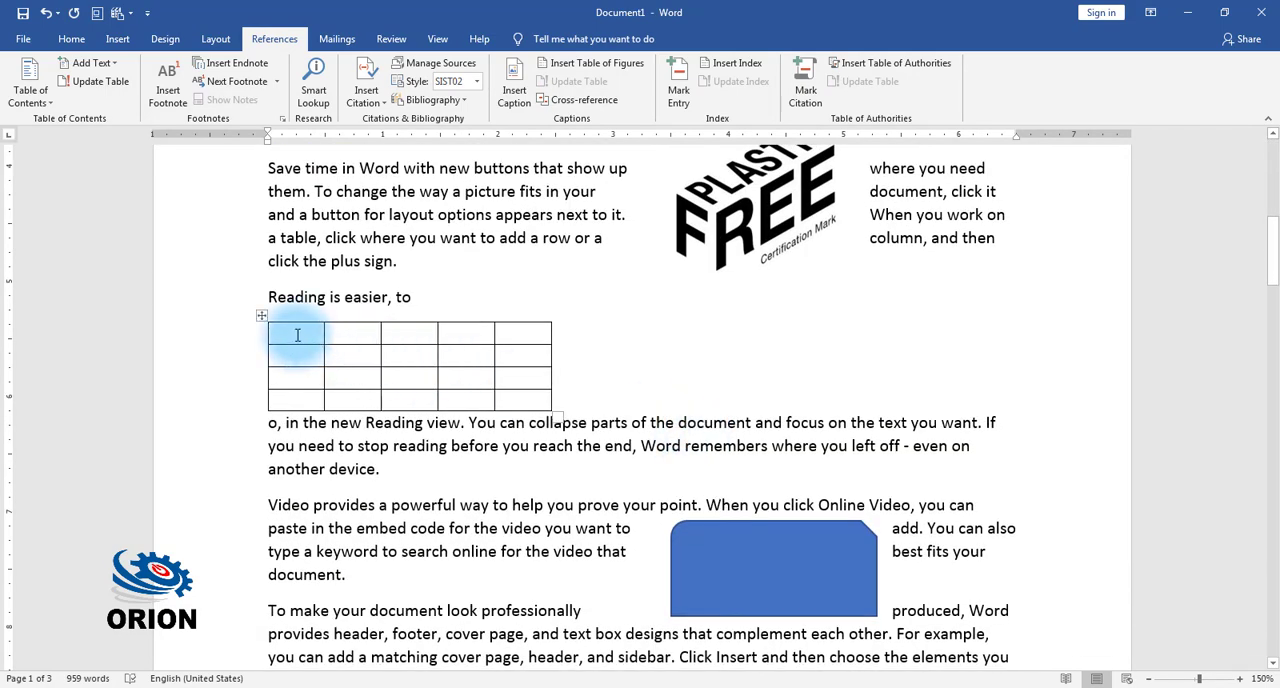
click(527, 103)
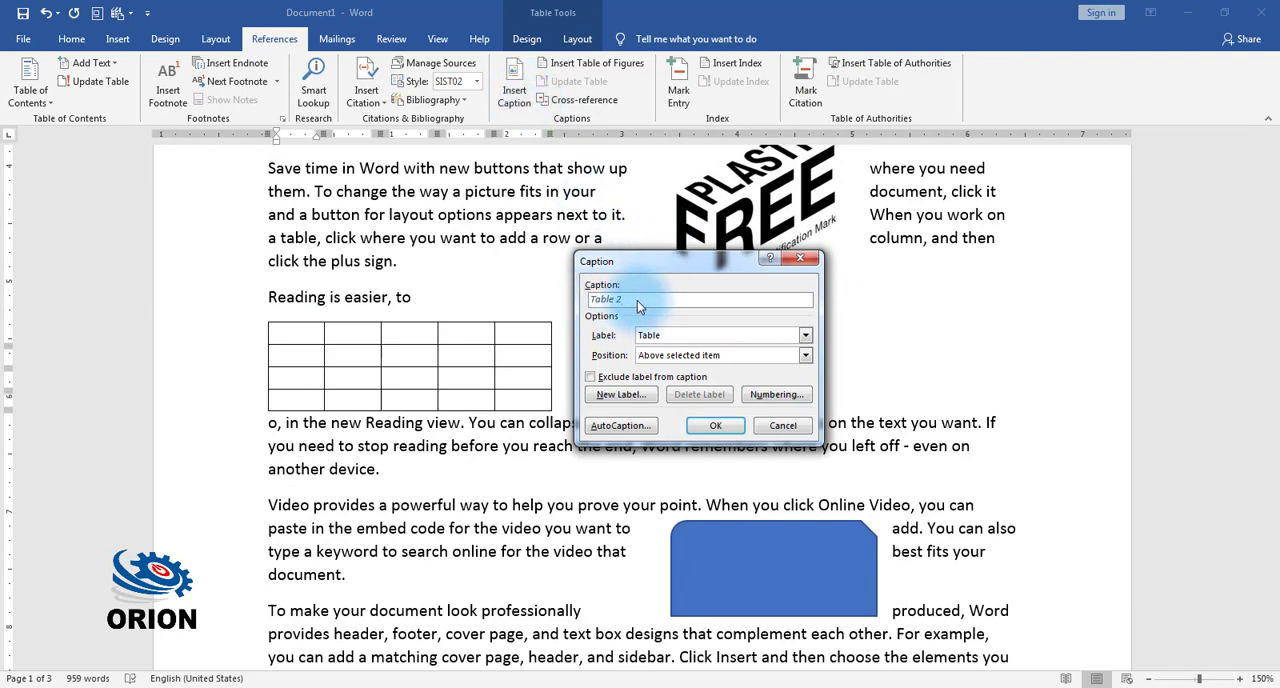
click(718, 427)
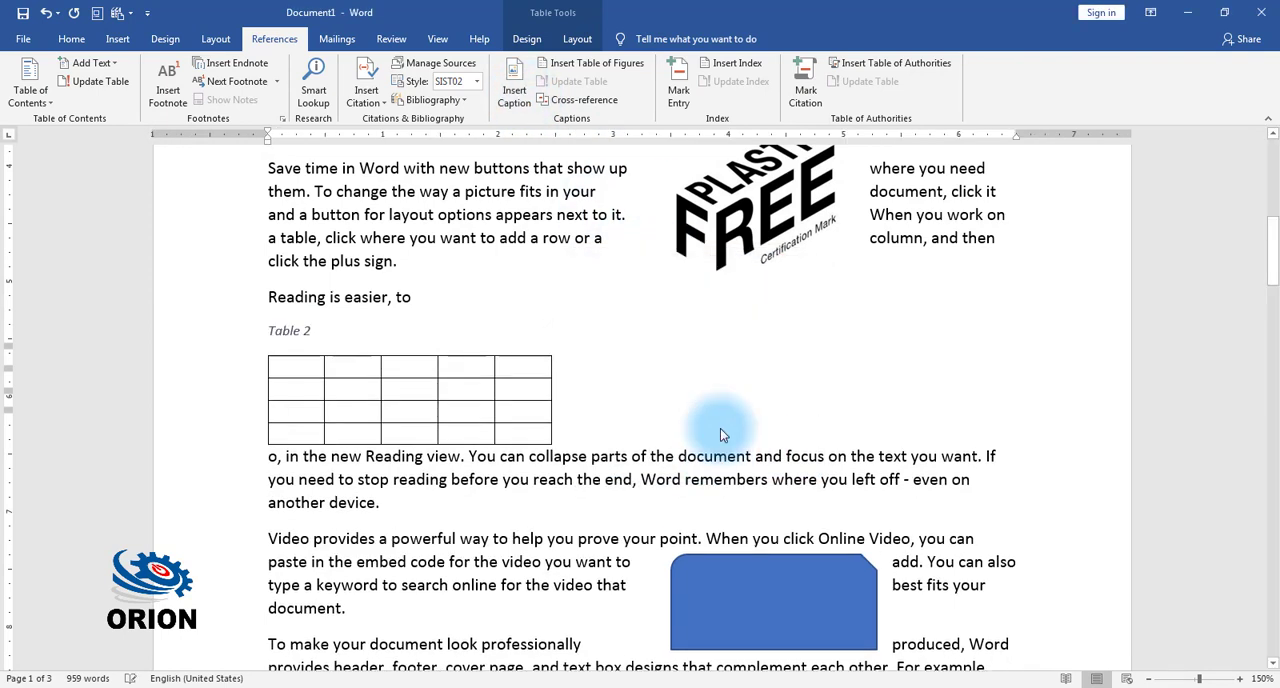
Step: Select the Money Back badge picture and open the caption settings for it
scroll(720, 428, down, 3)
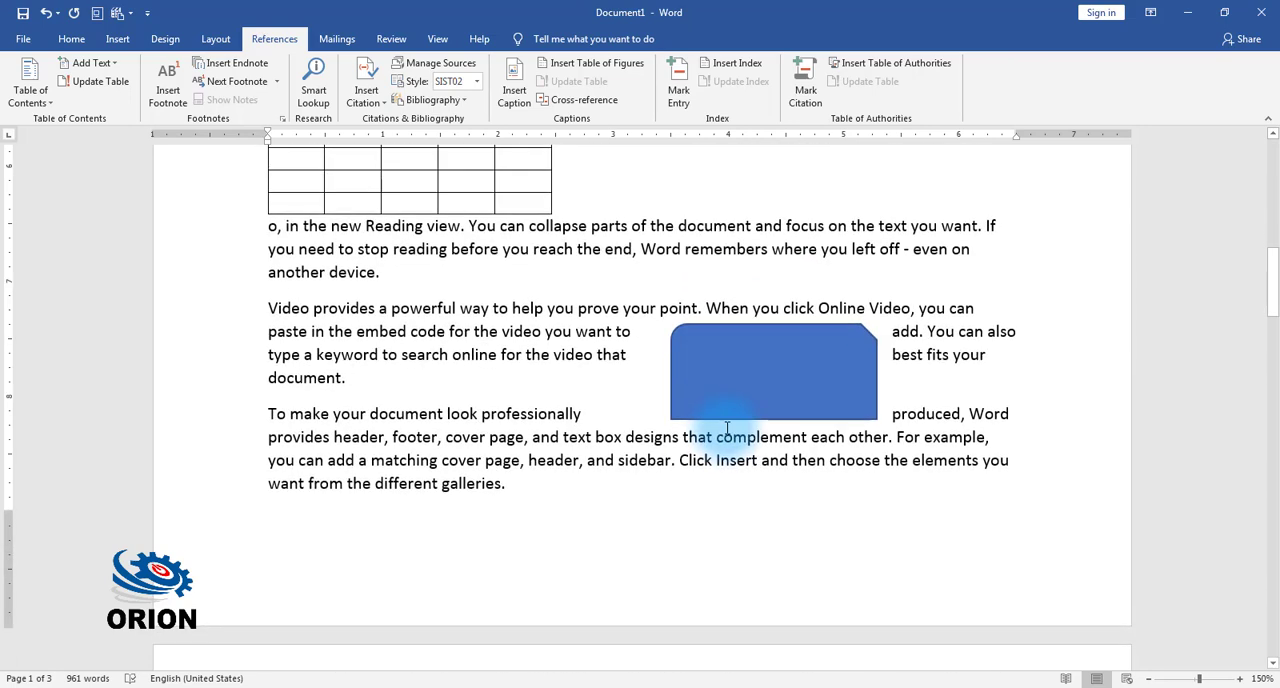
scroll(714, 423, up, 4)
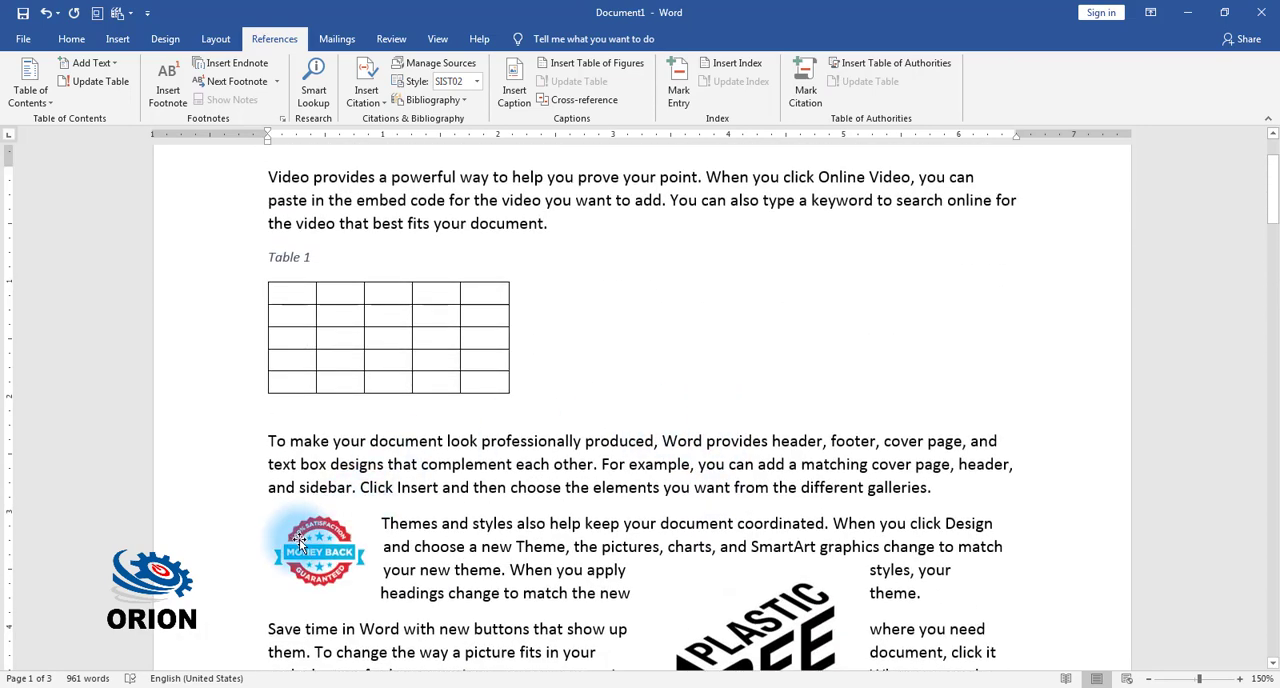
click(300, 541)
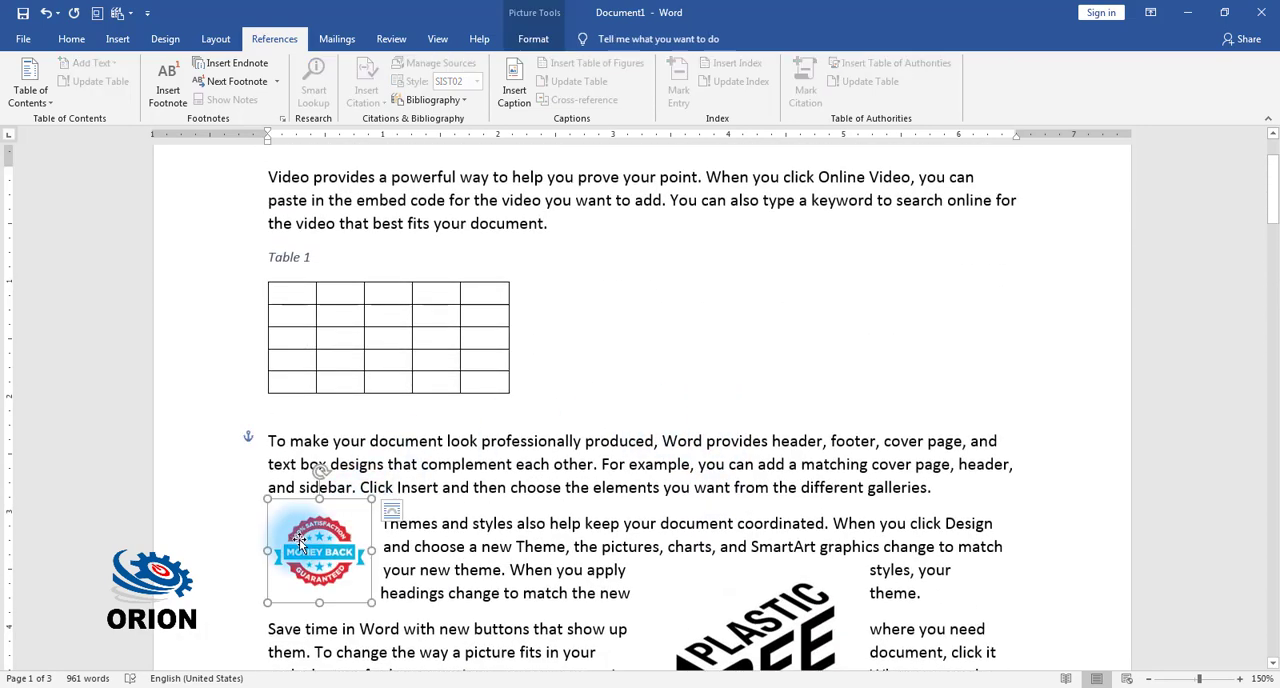
click(516, 92)
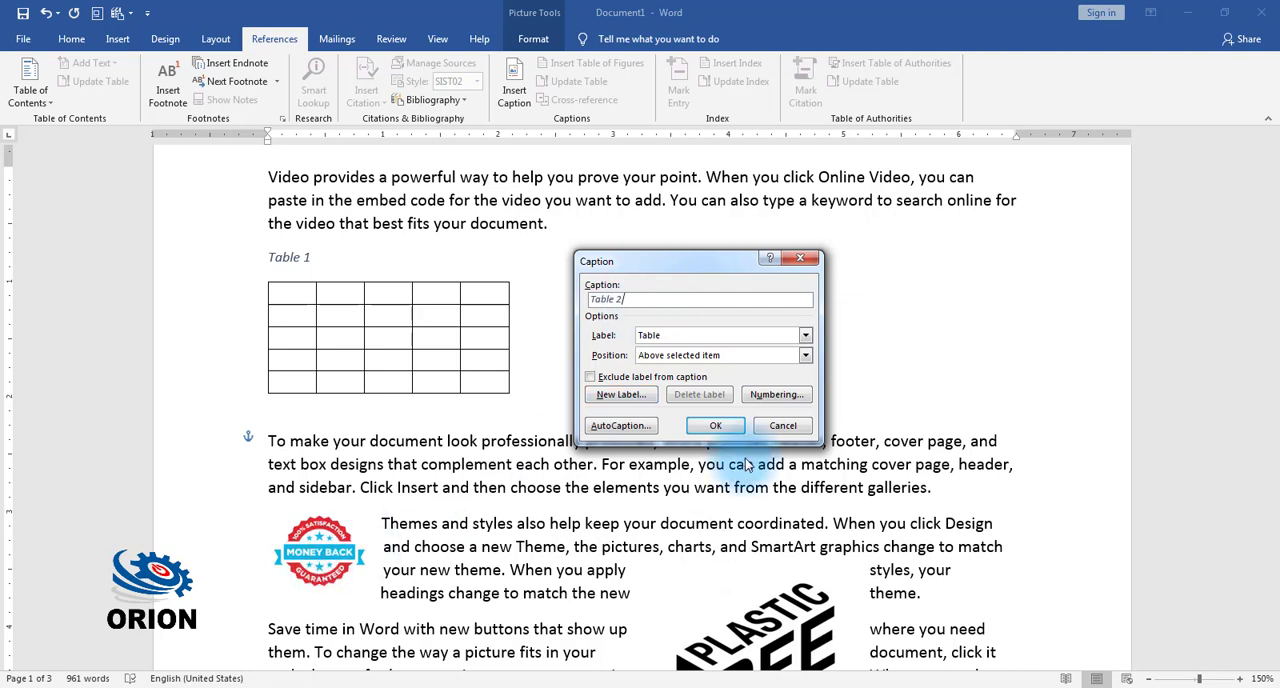
Step: Try the Figure label for the badge caption and check the list of available labels
click(806, 335)
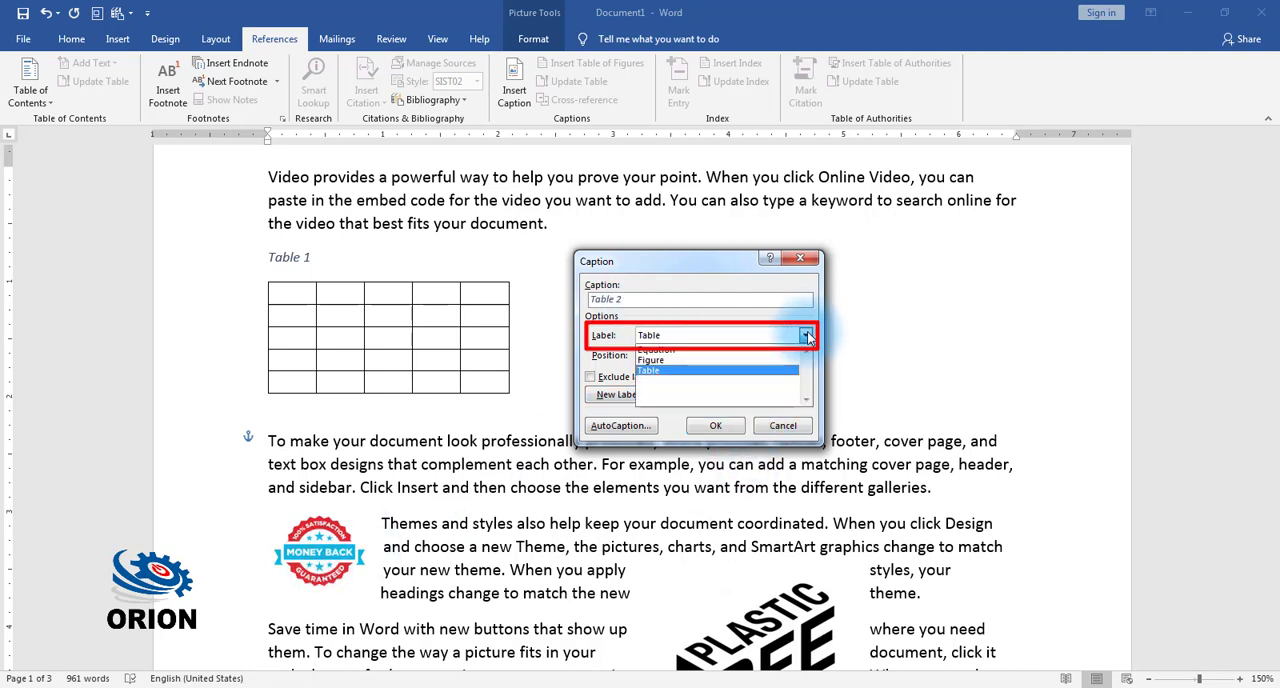
click(668, 362)
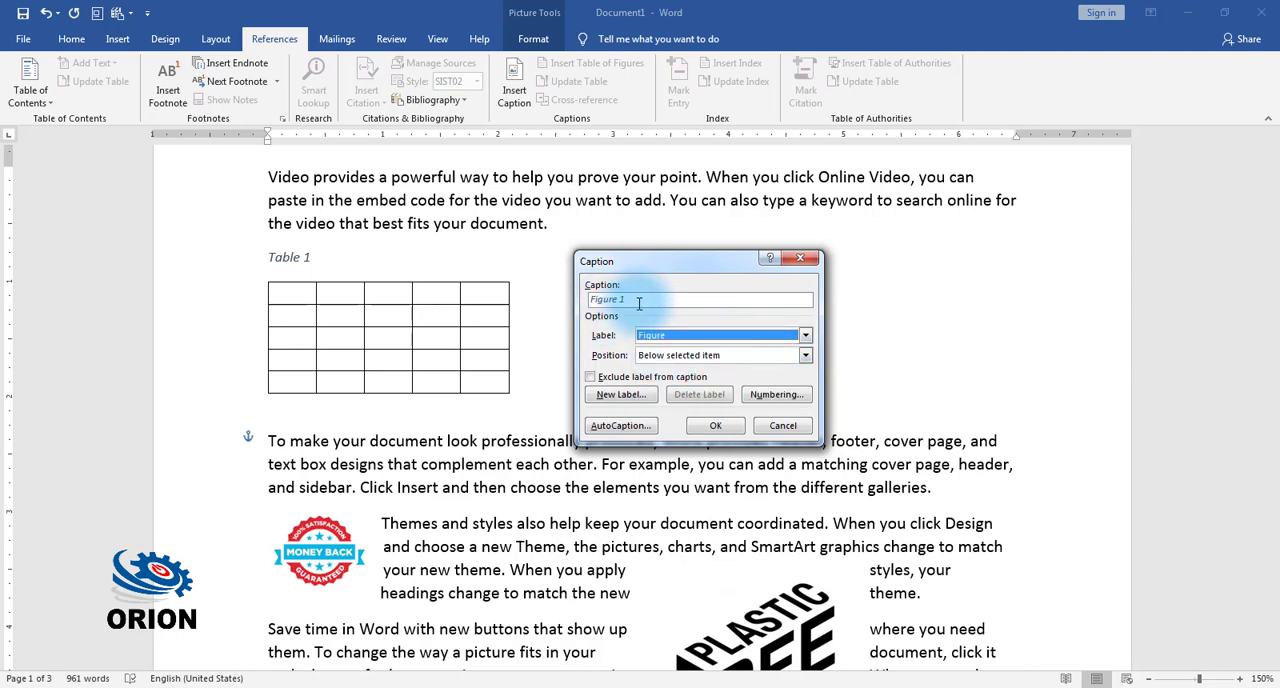
click(743, 340)
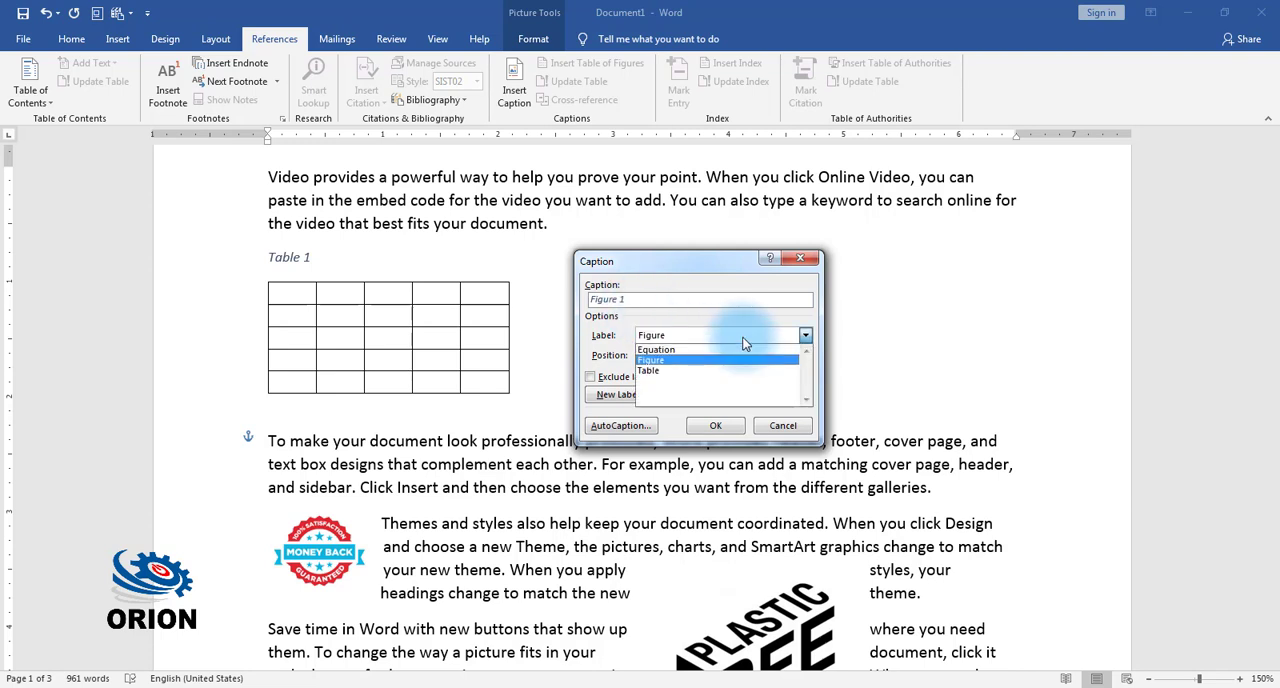
click(620, 345)
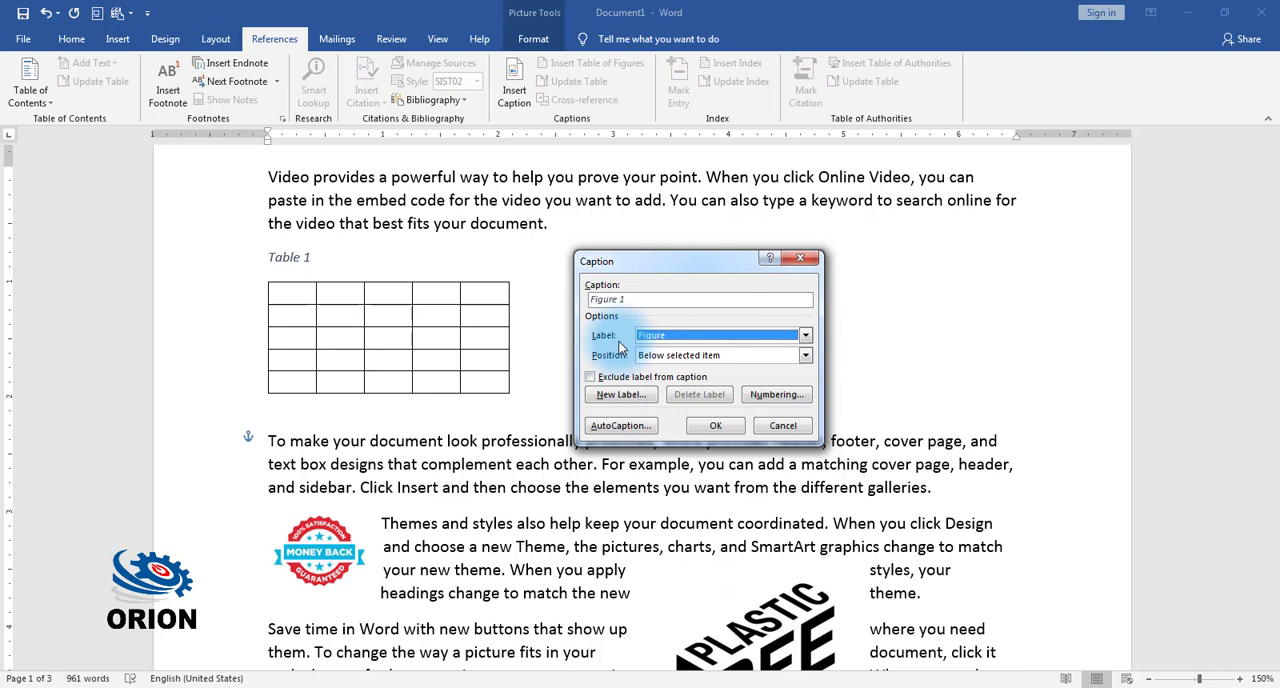
Step: Create a new caption label named Images and insert the caption below the Money Back badge
click(629, 400)
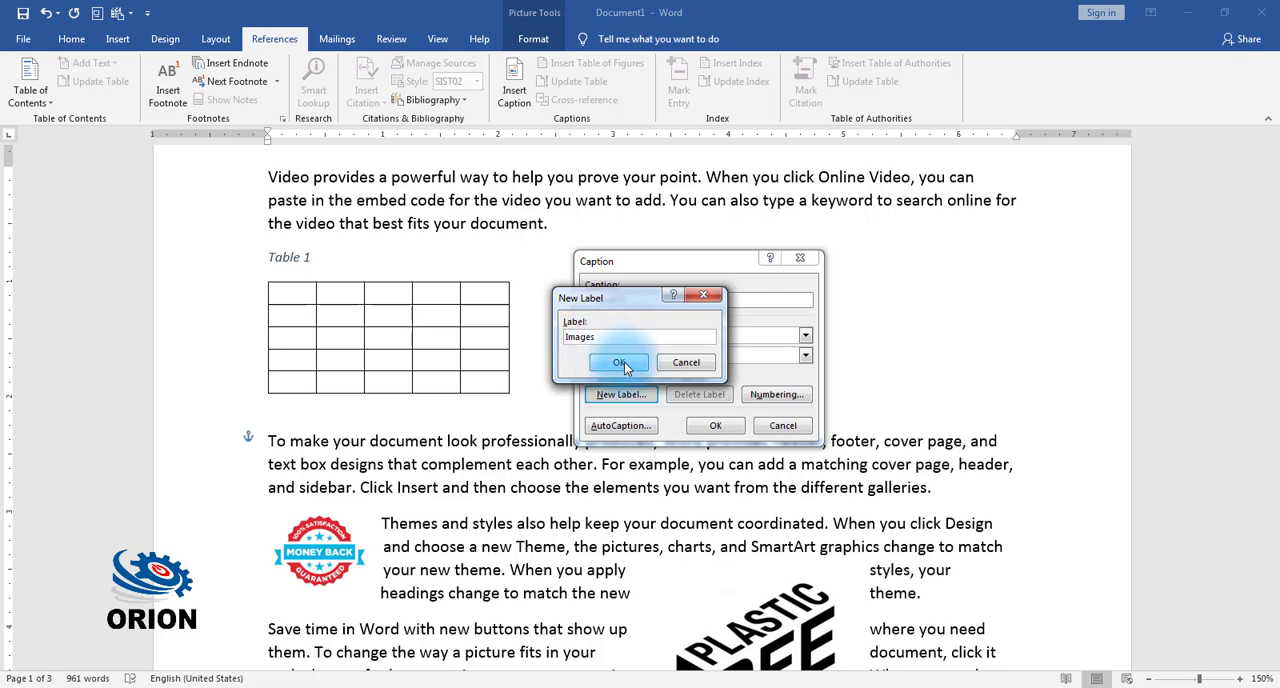
click(618, 362)
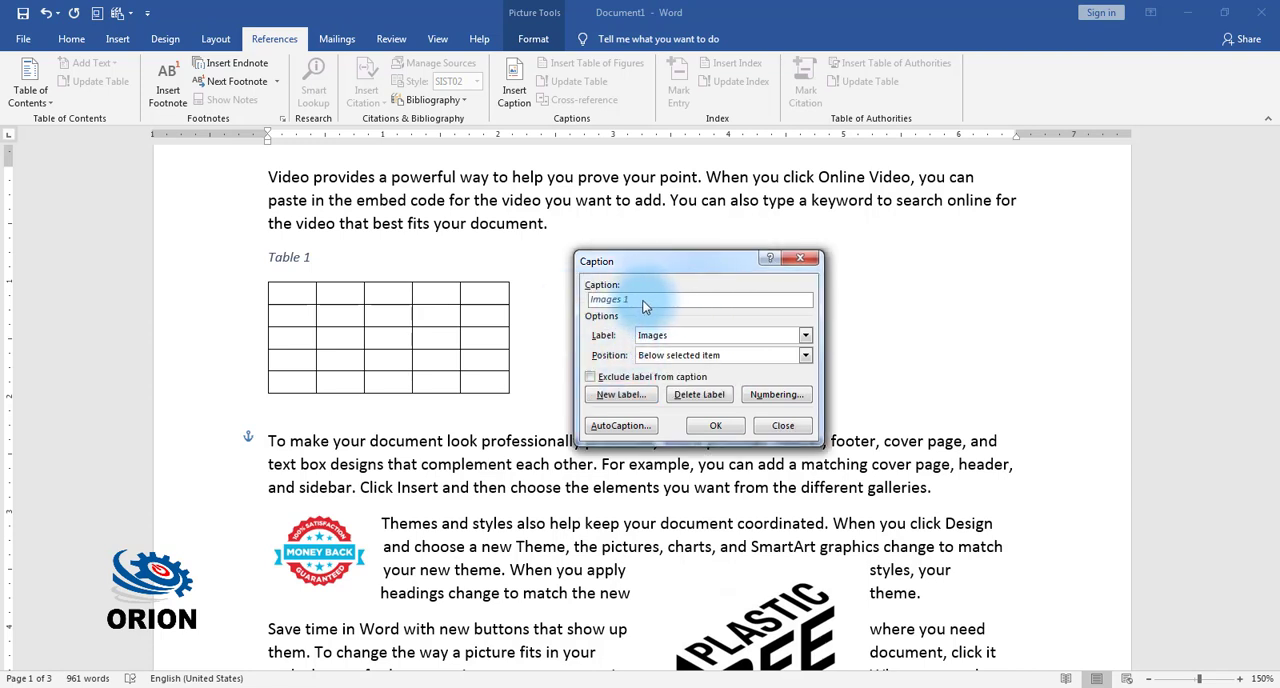
click(713, 426)
Step: Insert a caption with the Images label below the Plastic Free picture
scroll(700, 430, down, 4)
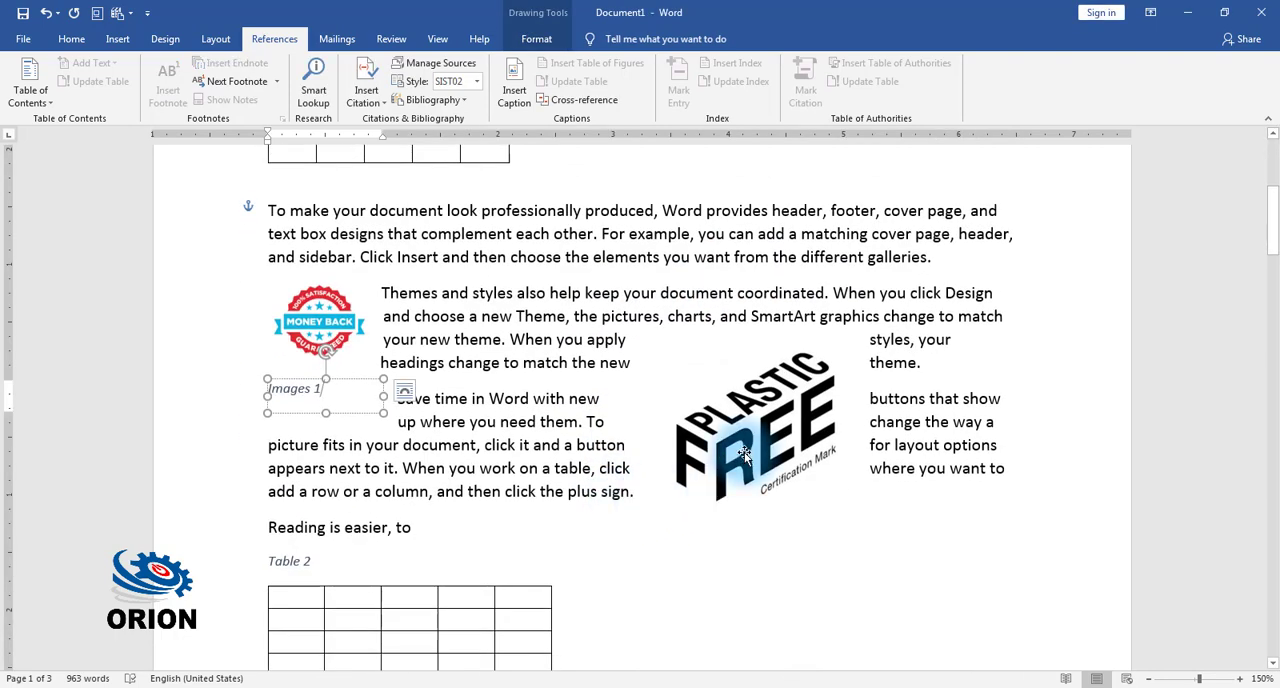
click(743, 455)
click(513, 92)
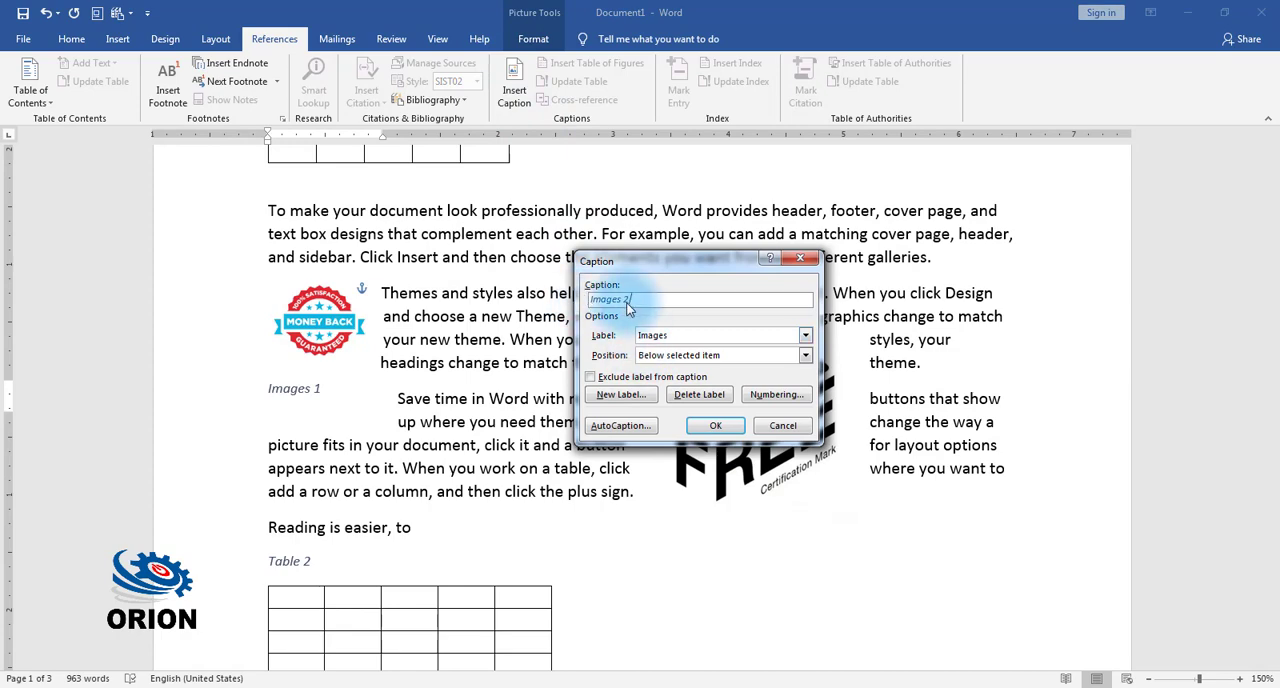
click(714, 426)
click(714, 426)
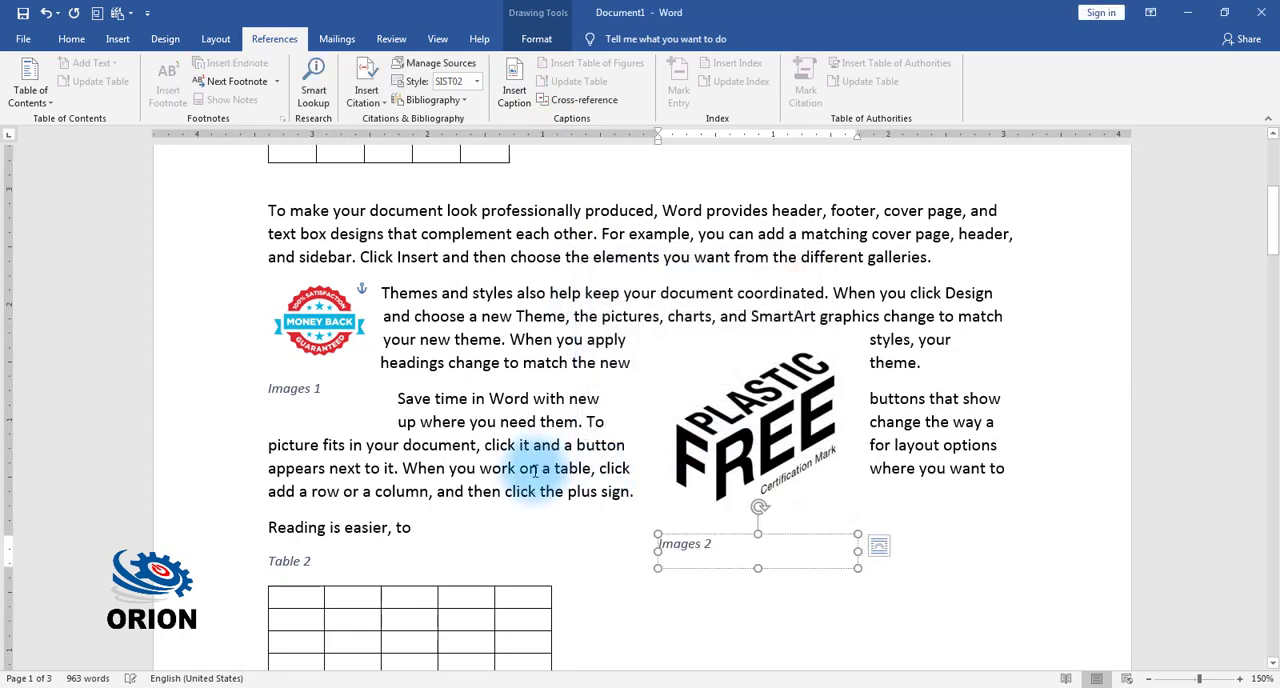
Step: Create a new caption label named Shapes and insert the caption below the blue rectangle
scroll(532, 468, down, 6)
click(721, 332)
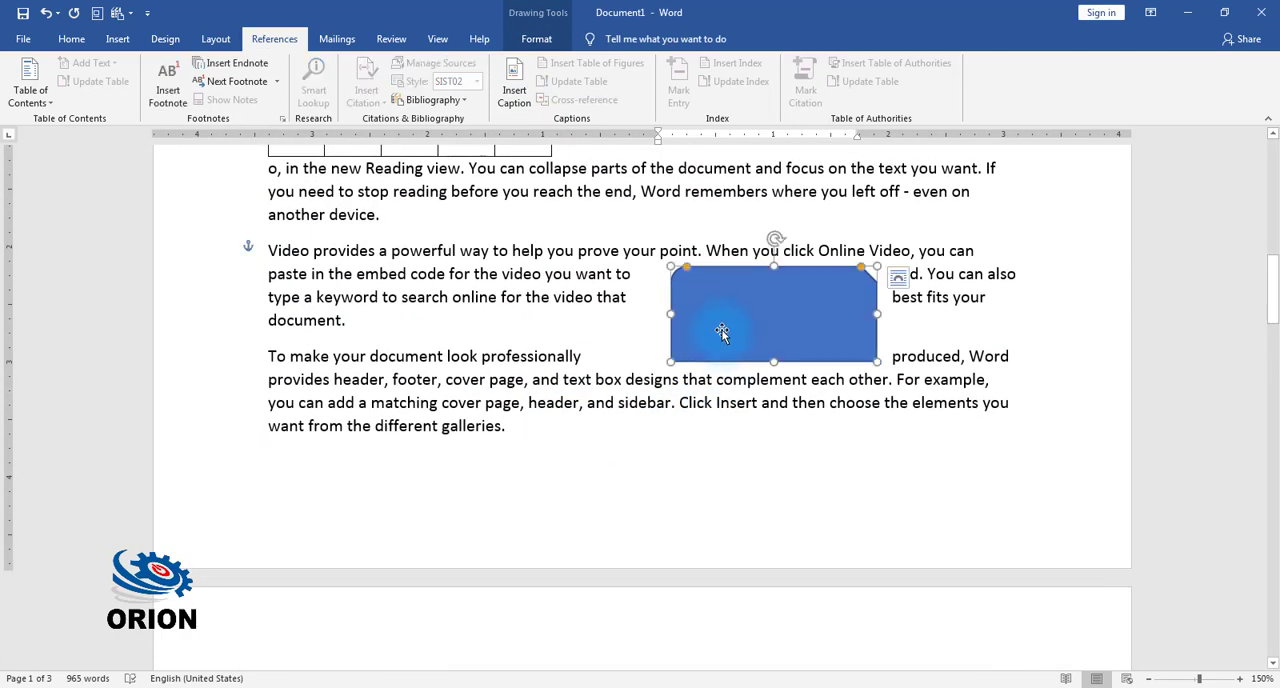
click(515, 113)
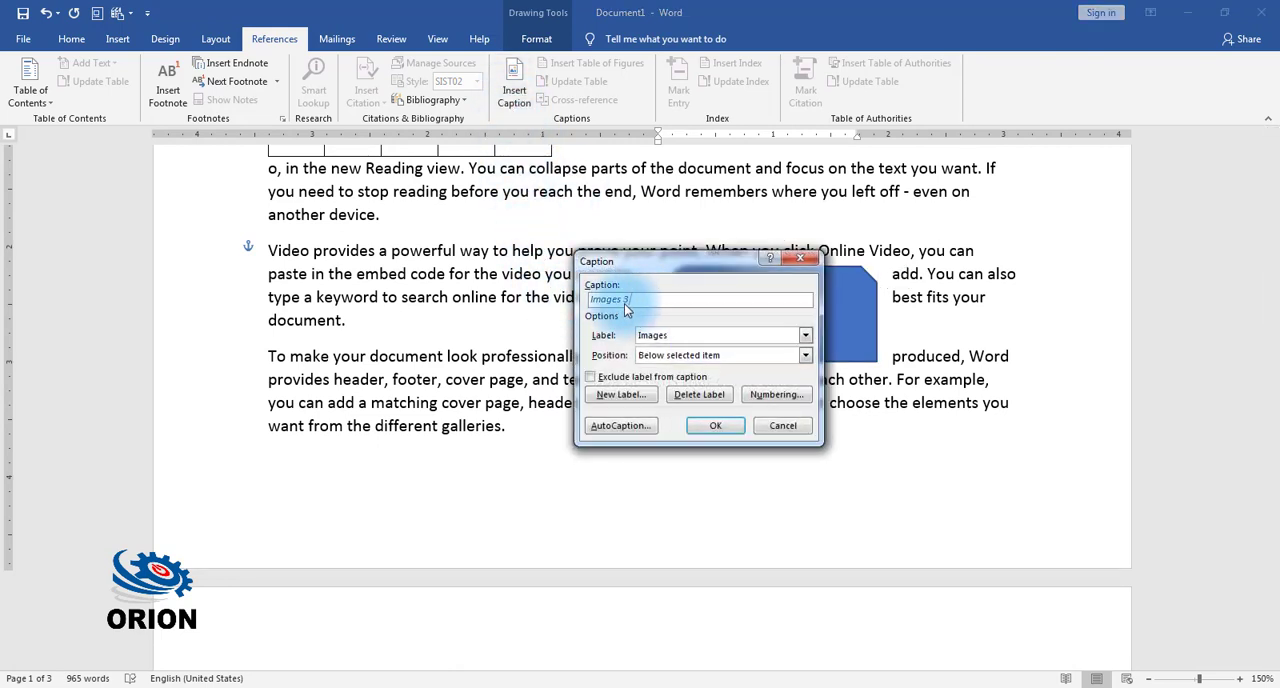
drag(689, 269, 479, 250)
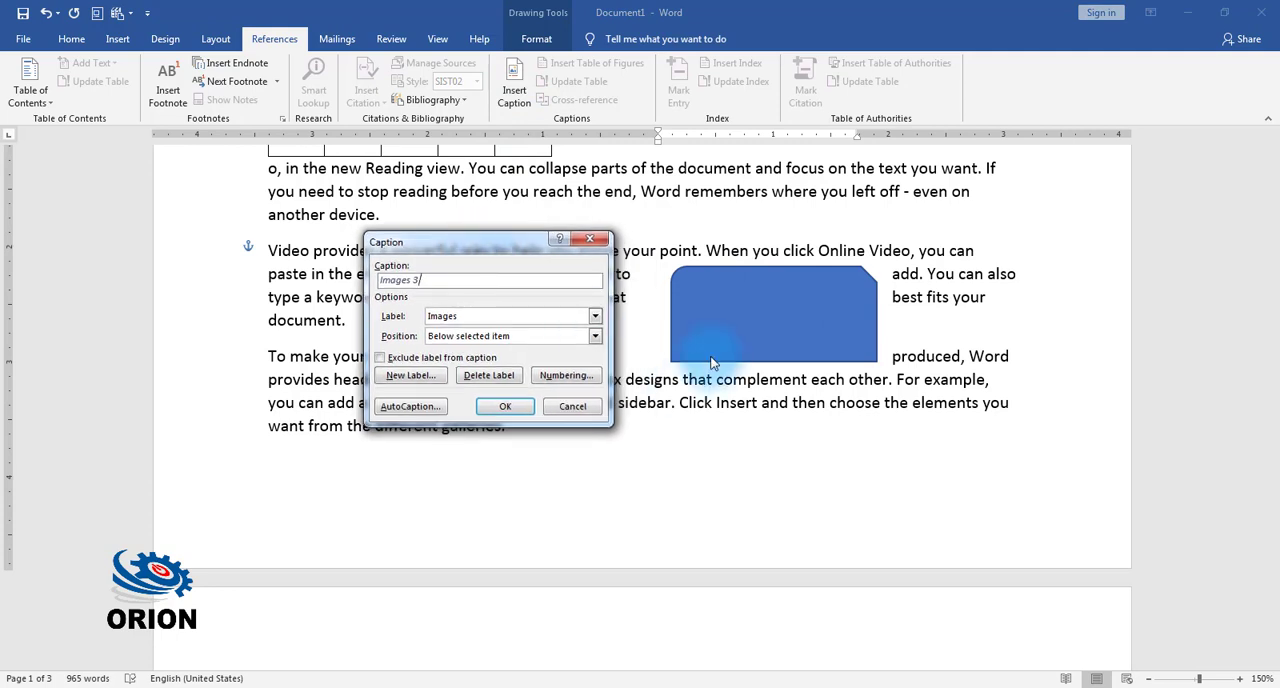
click(425, 377)
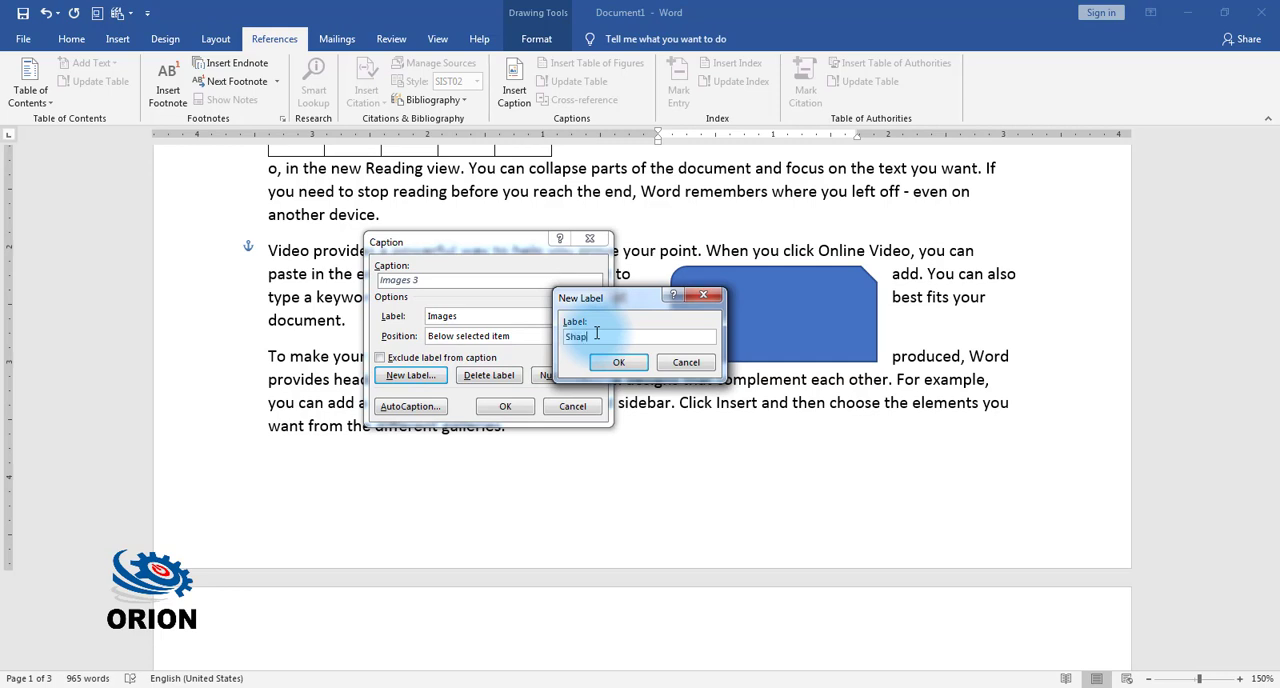
click(618, 362)
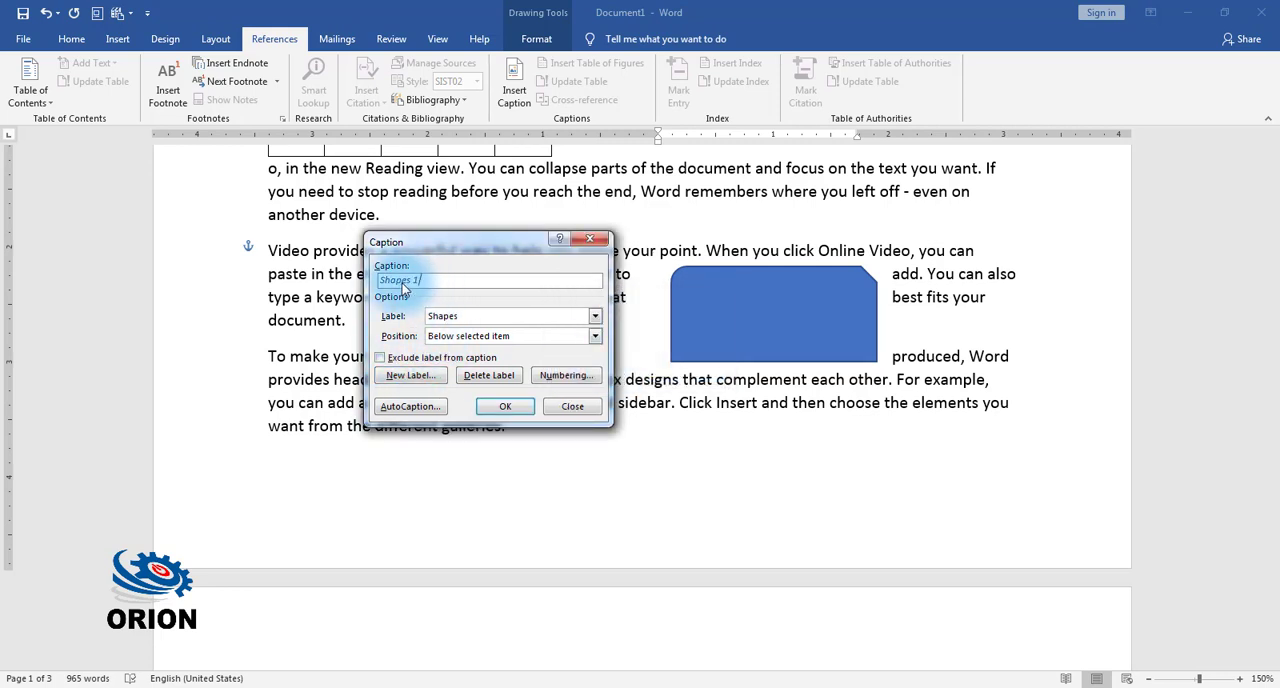
click(500, 406)
Step: Insert a caption with the Shapes label below the smiley face shape
scroll(660, 420, down, 3)
scroll(660, 420, down, 3)
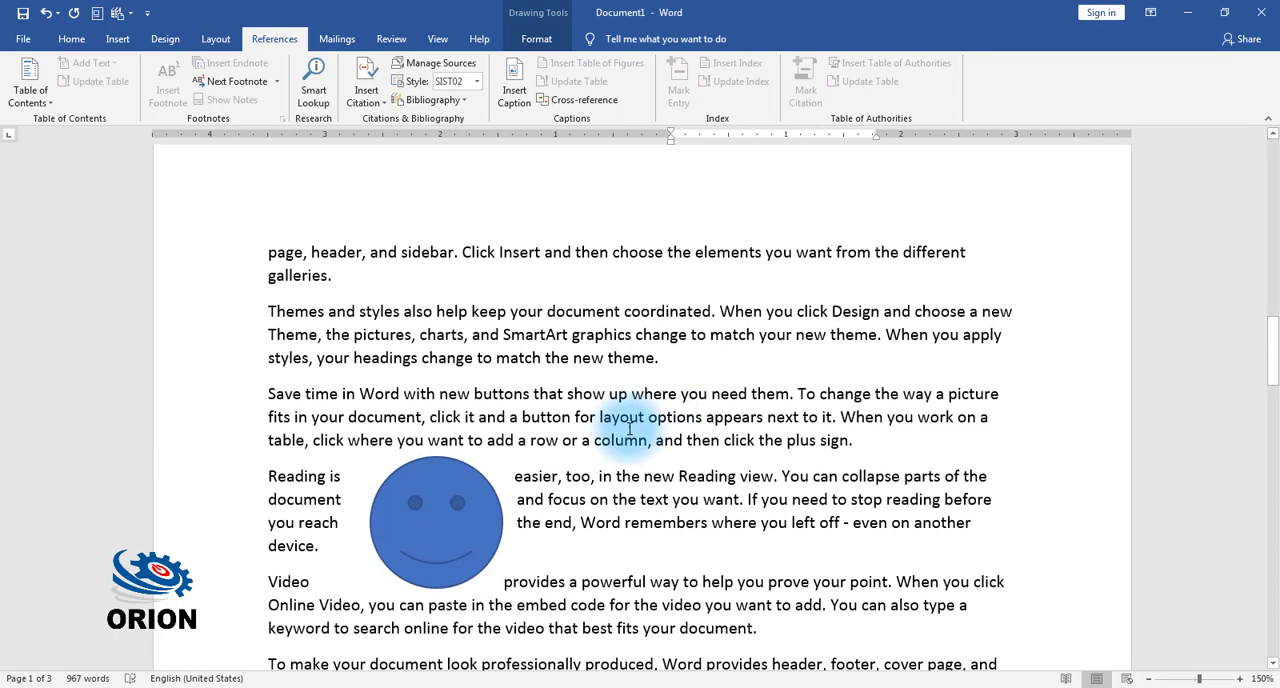
click(456, 516)
click(512, 98)
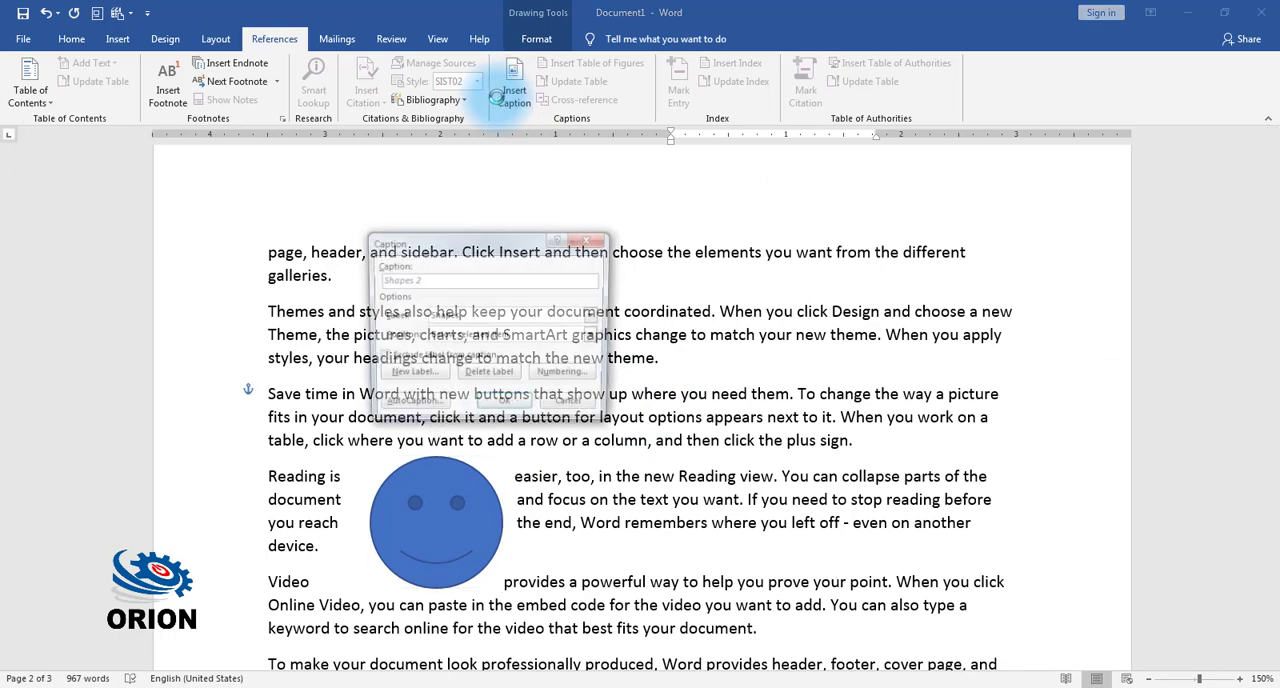
click(505, 407)
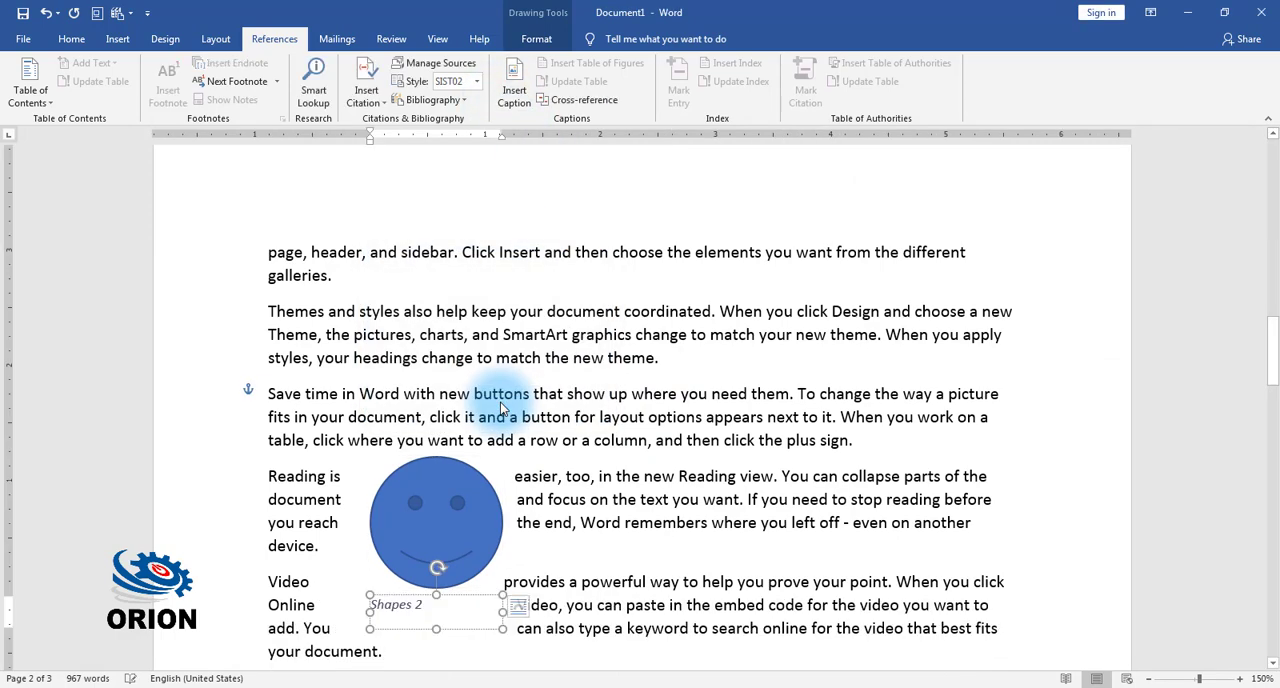
Step: Insert a table of figures for the Shapes caption label on a new line at the end of the document
scroll(500, 405, up, 15)
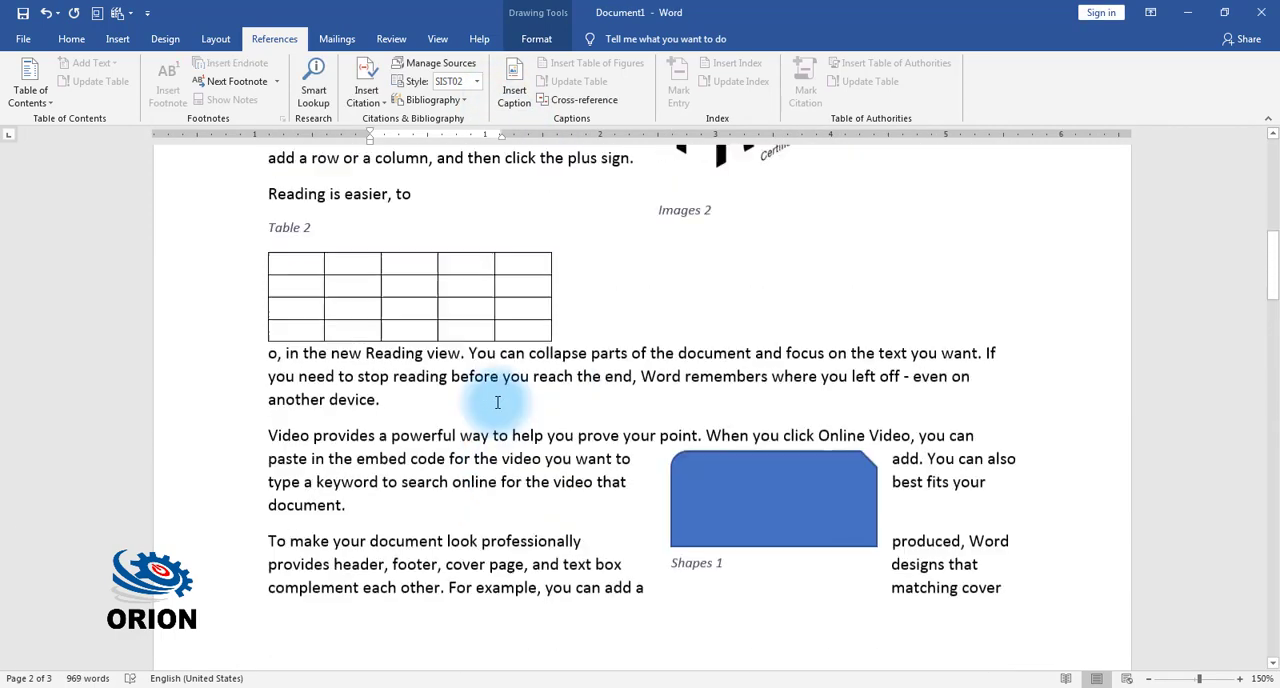
scroll(497, 403, up, 4)
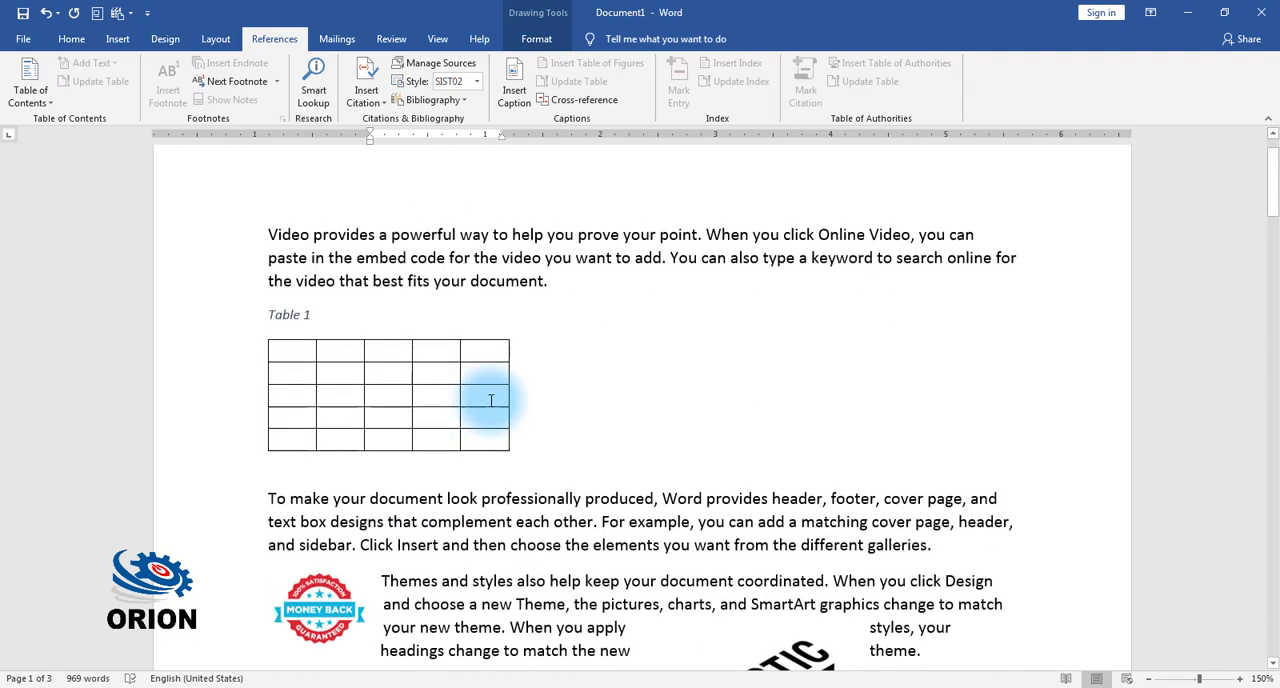
scroll(491, 402, down, 3)
scroll(712, 492, down, 6)
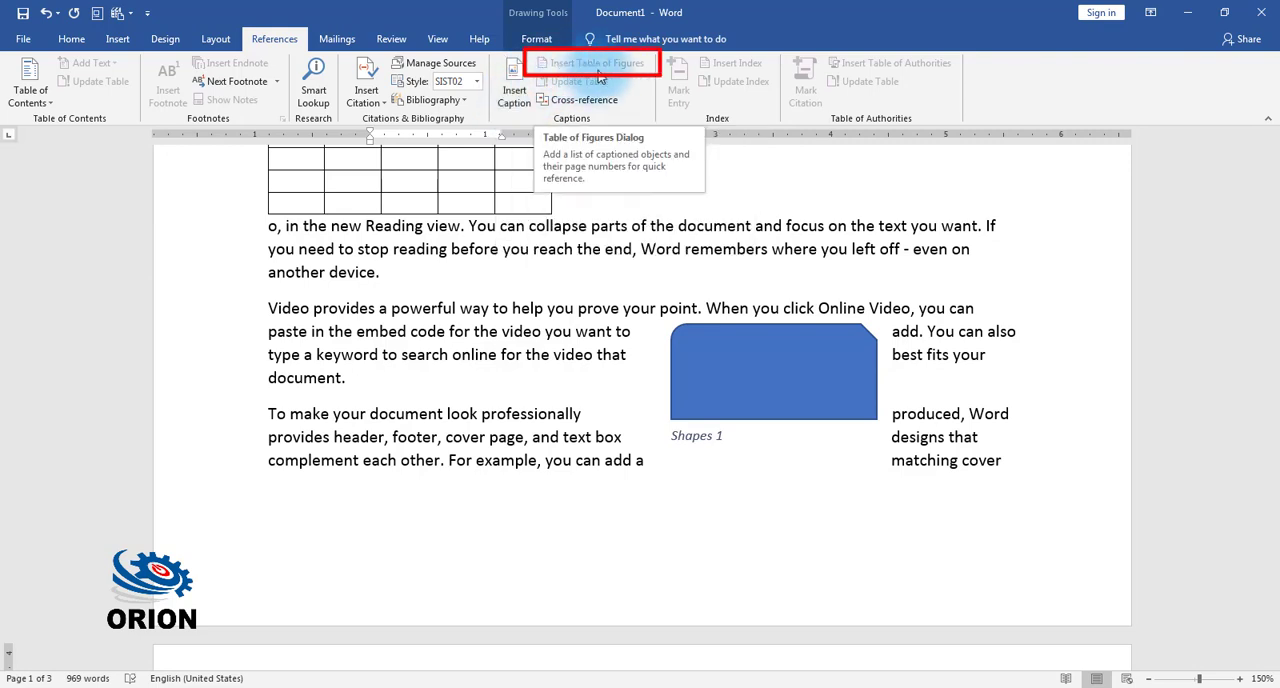
scroll(682, 261, down, 4)
scroll(682, 261, down, 7)
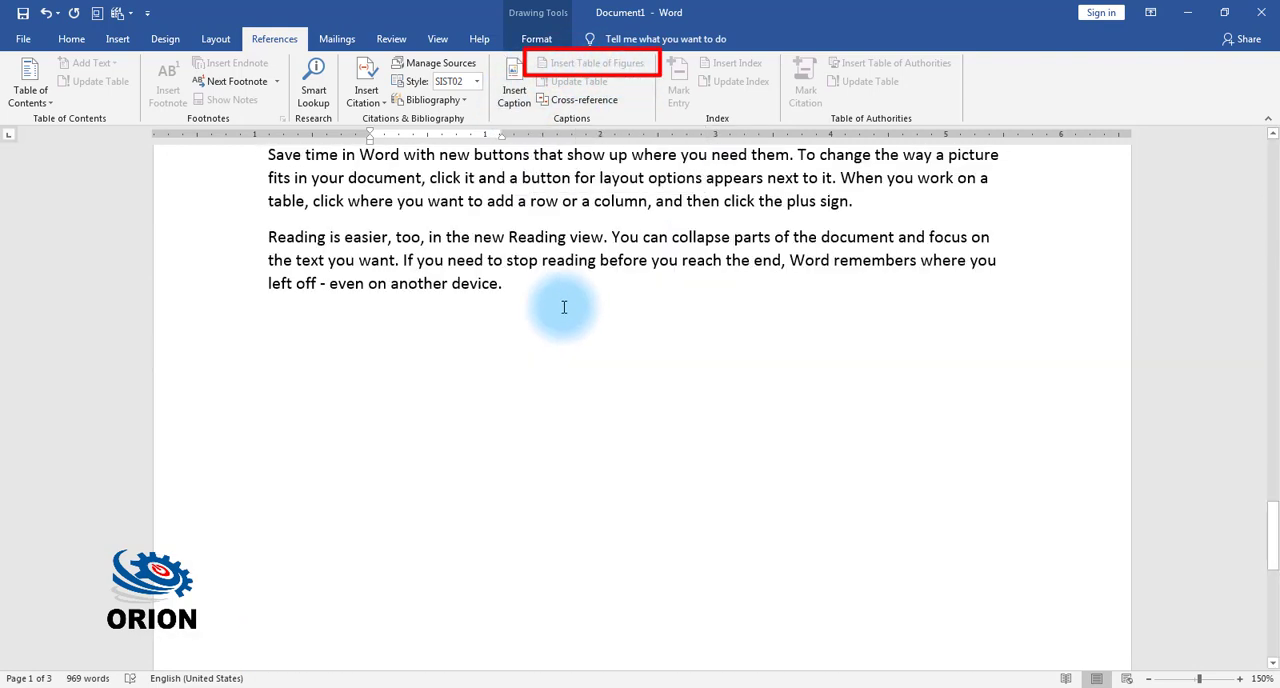
click(594, 306)
key(Return)
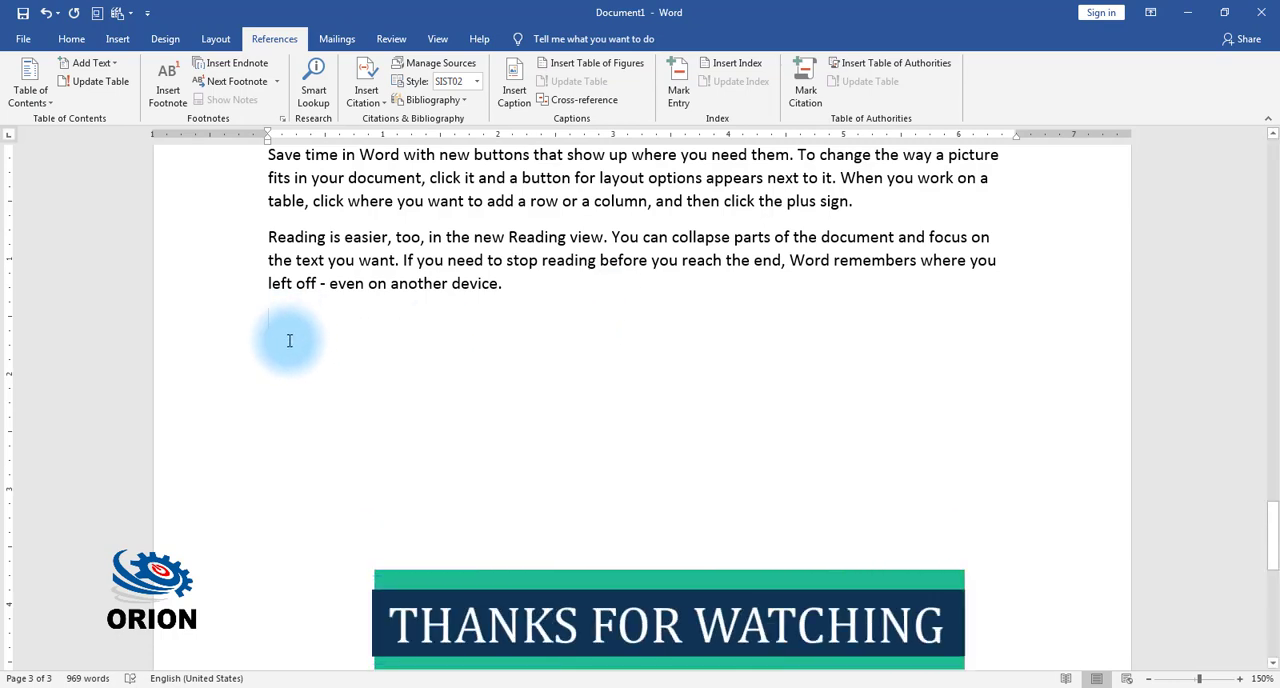
click(587, 66)
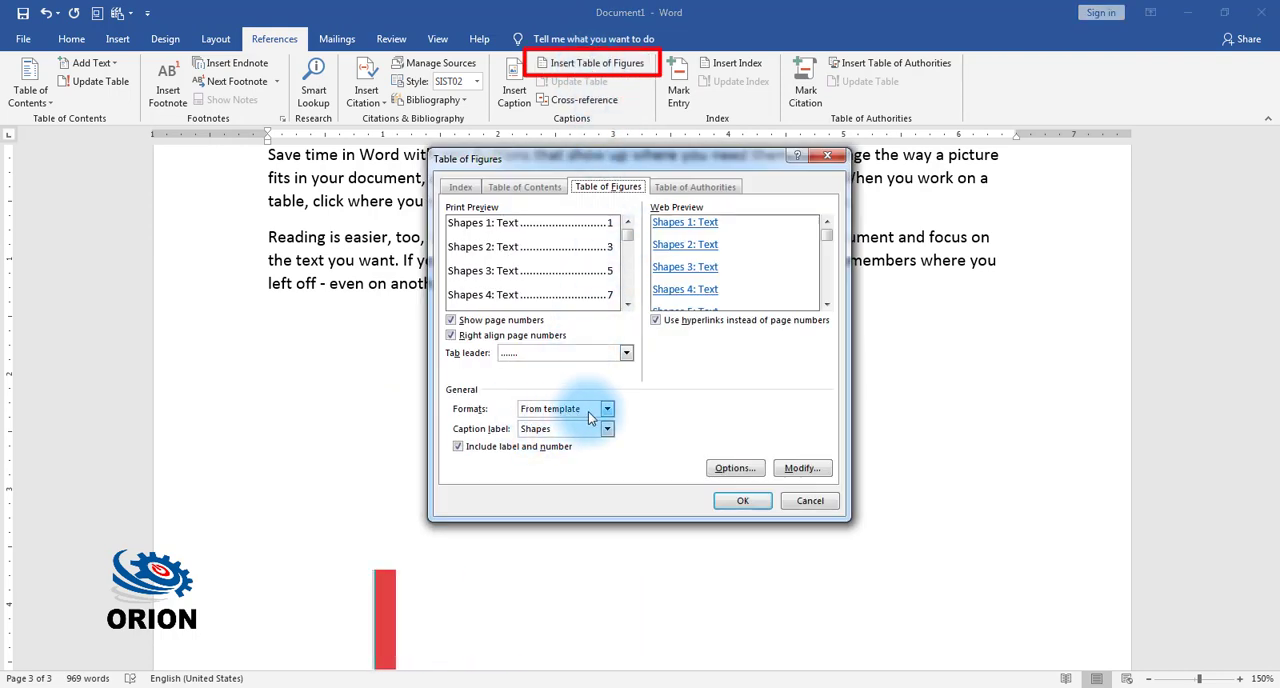
click(744, 502)
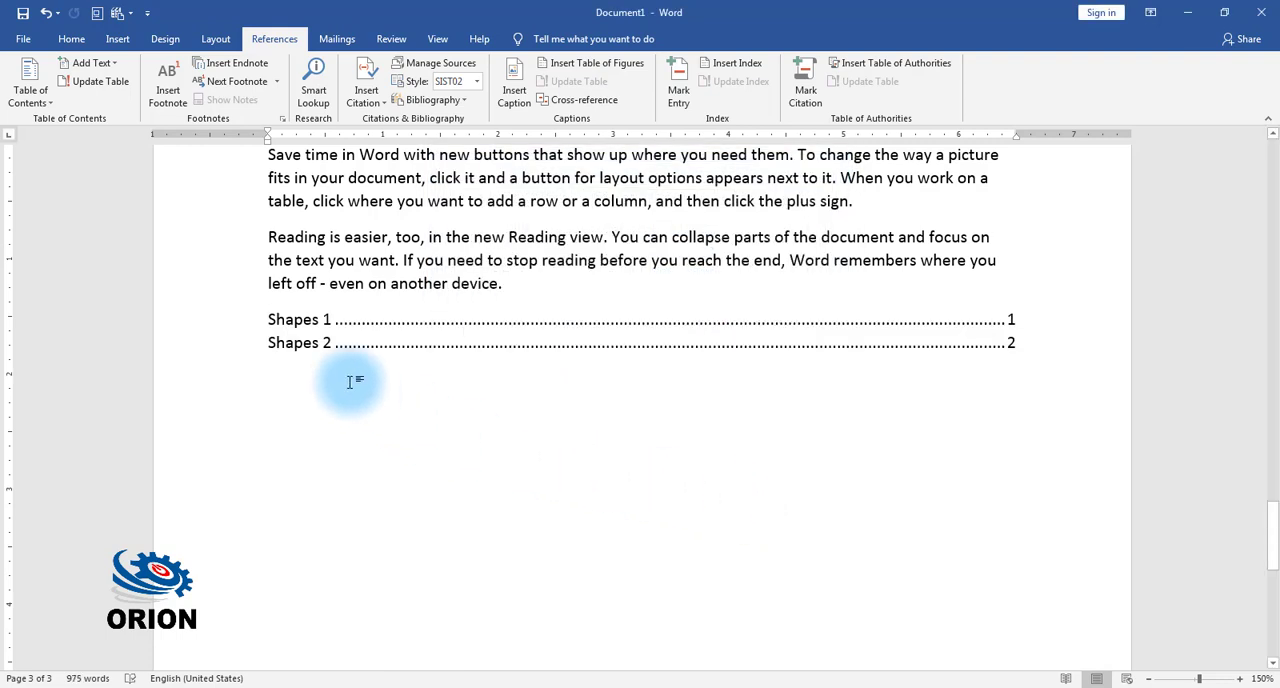
Step: Insert a second table of figures below the shapes list, using the Images caption label
scroll(345, 380, up, 2)
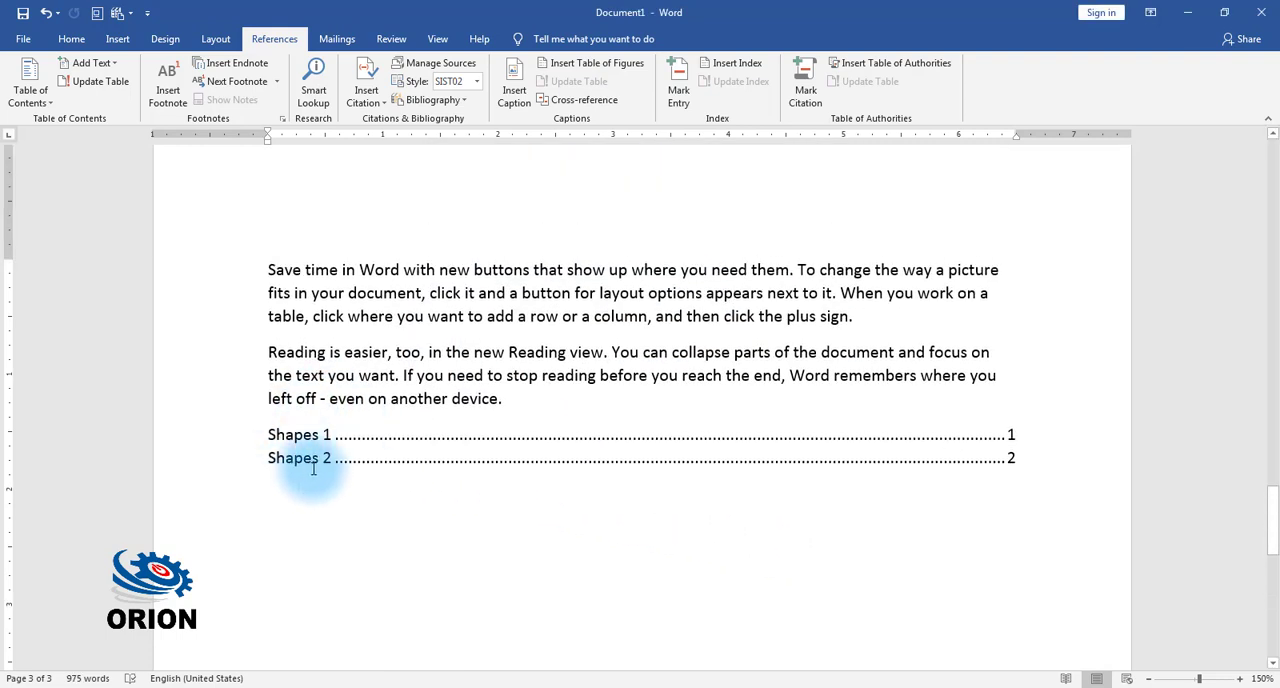
click(590, 65)
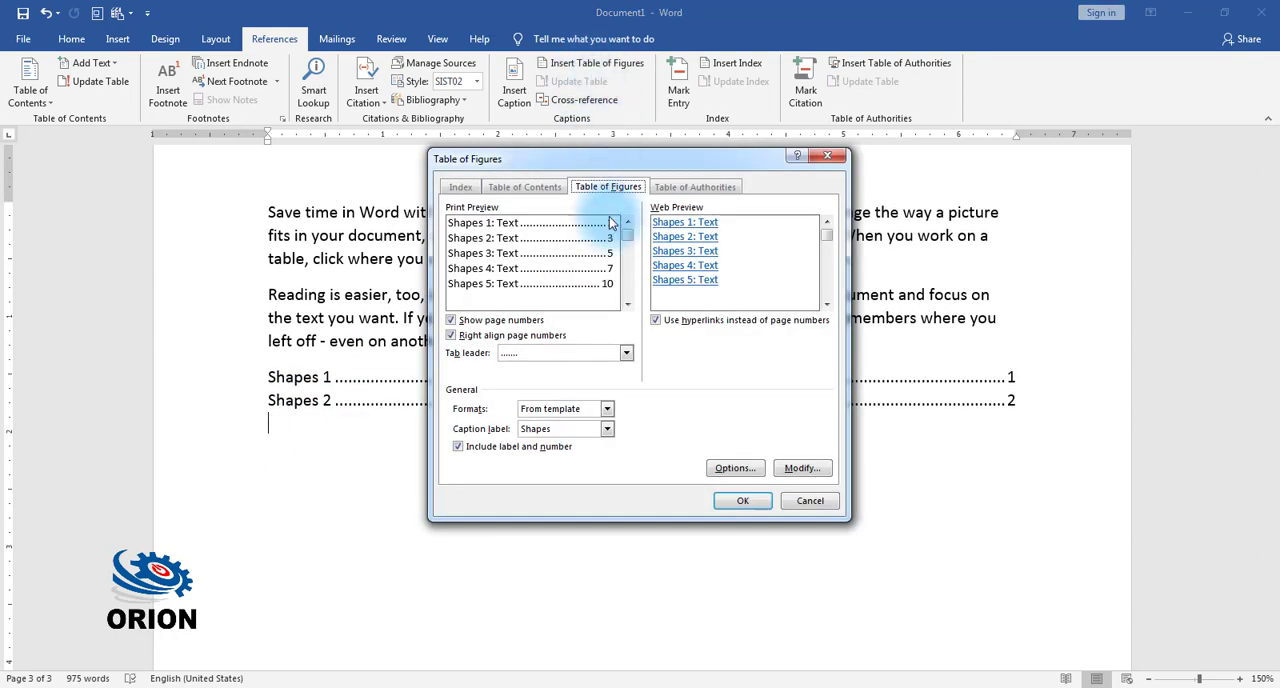
click(607, 429)
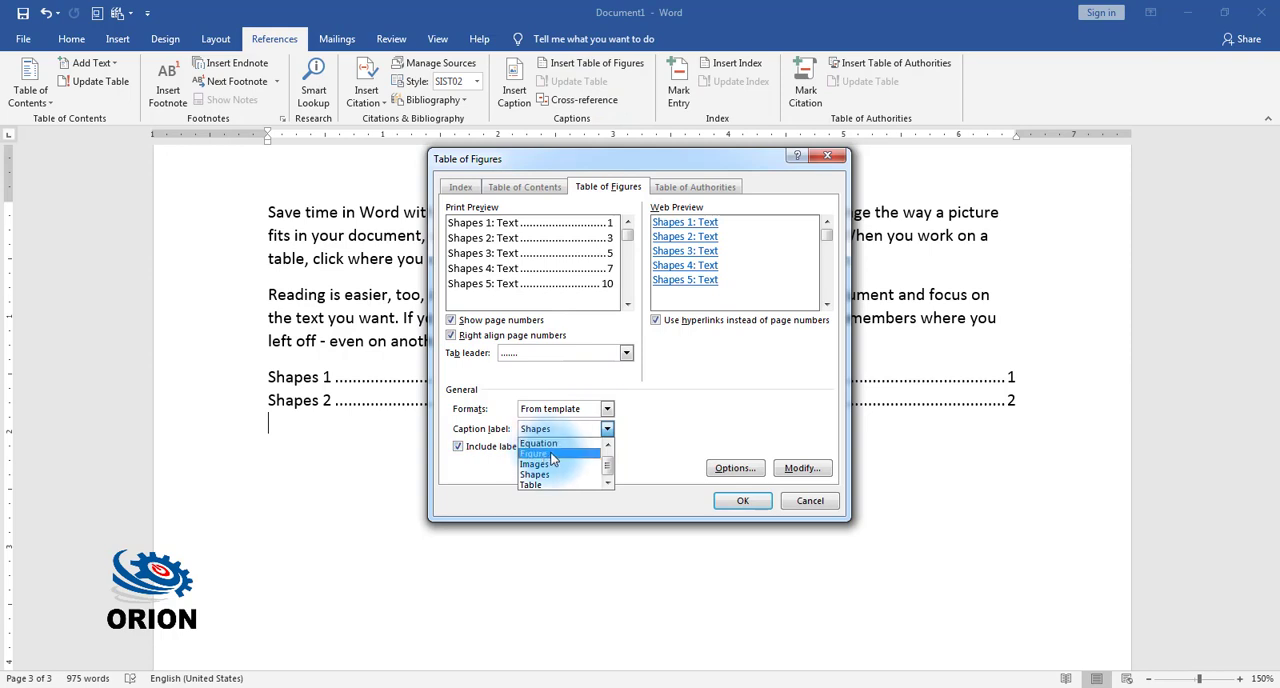
click(552, 456)
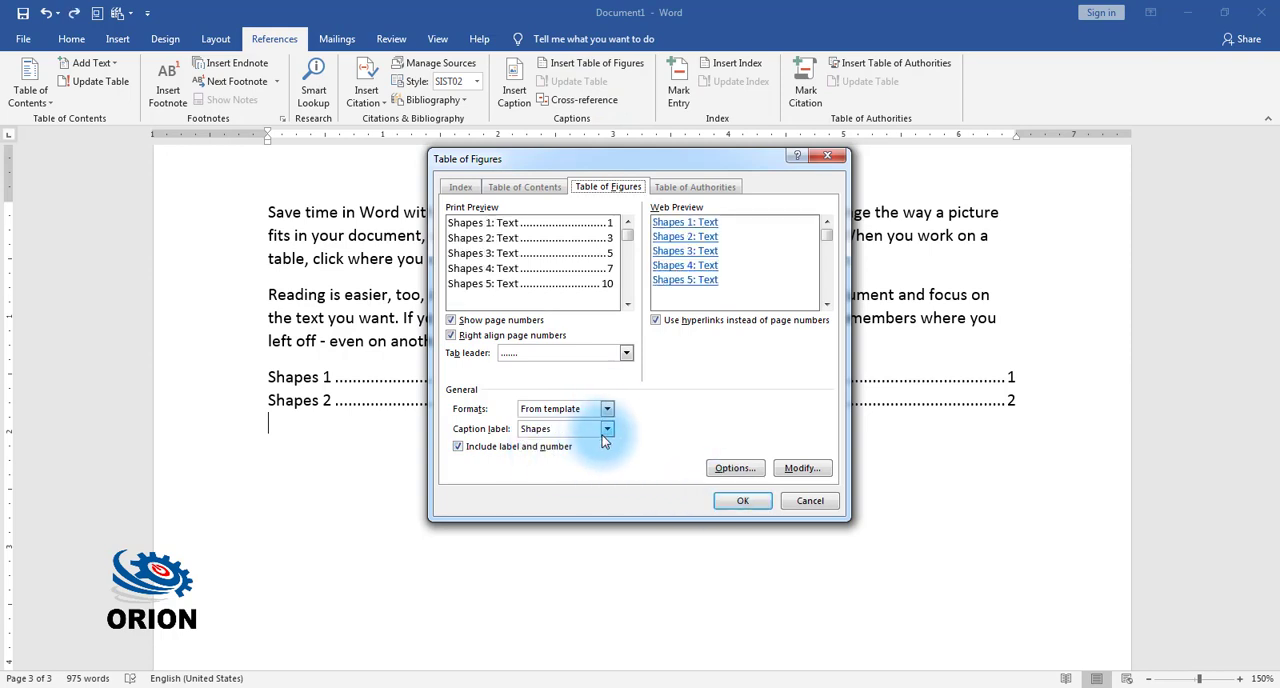
click(608, 430)
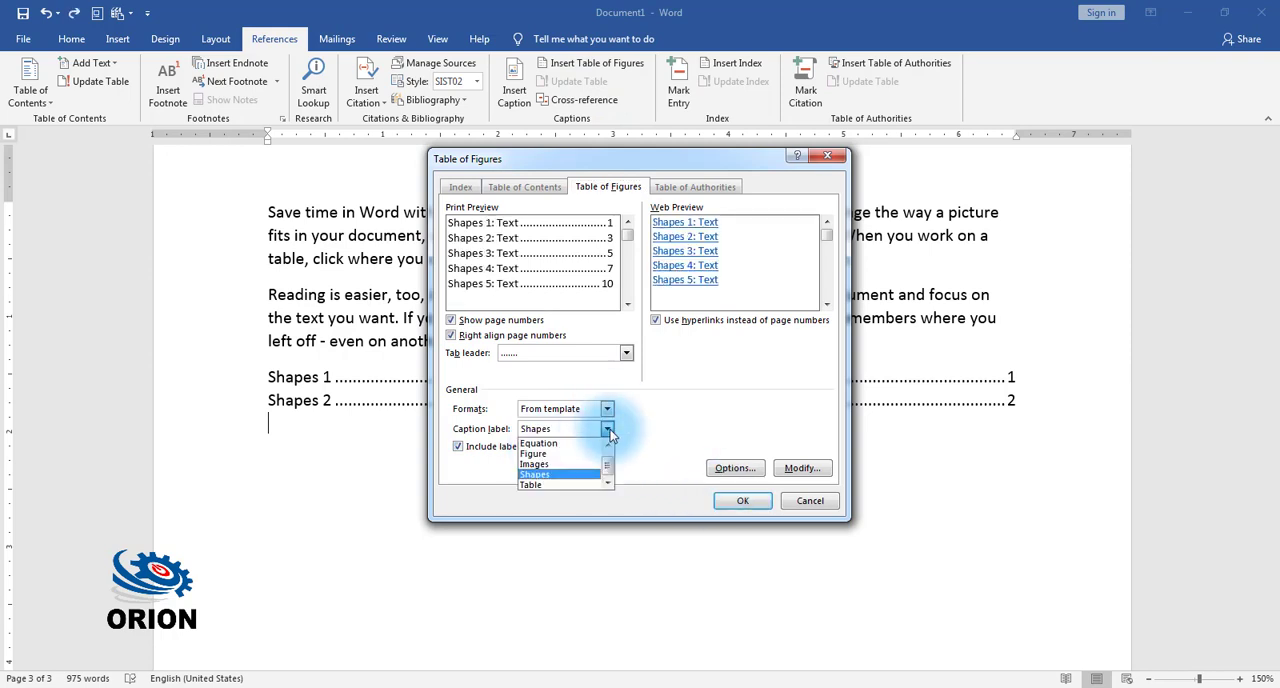
click(566, 464)
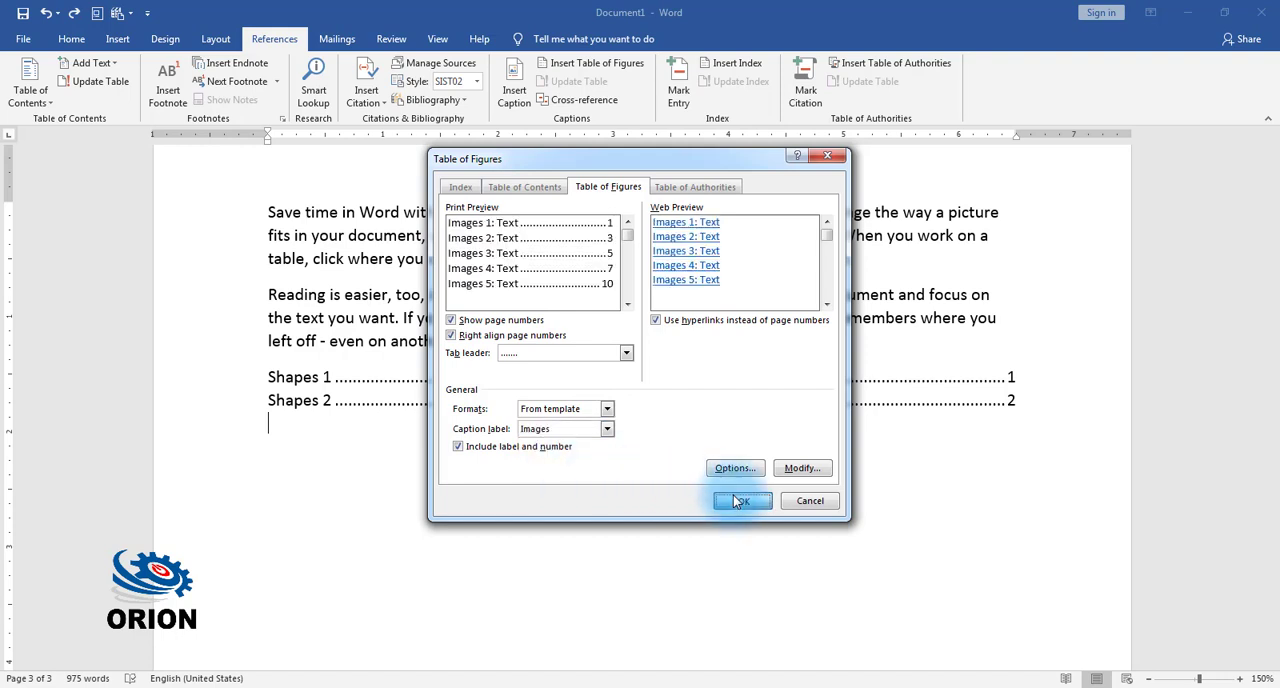
click(736, 500)
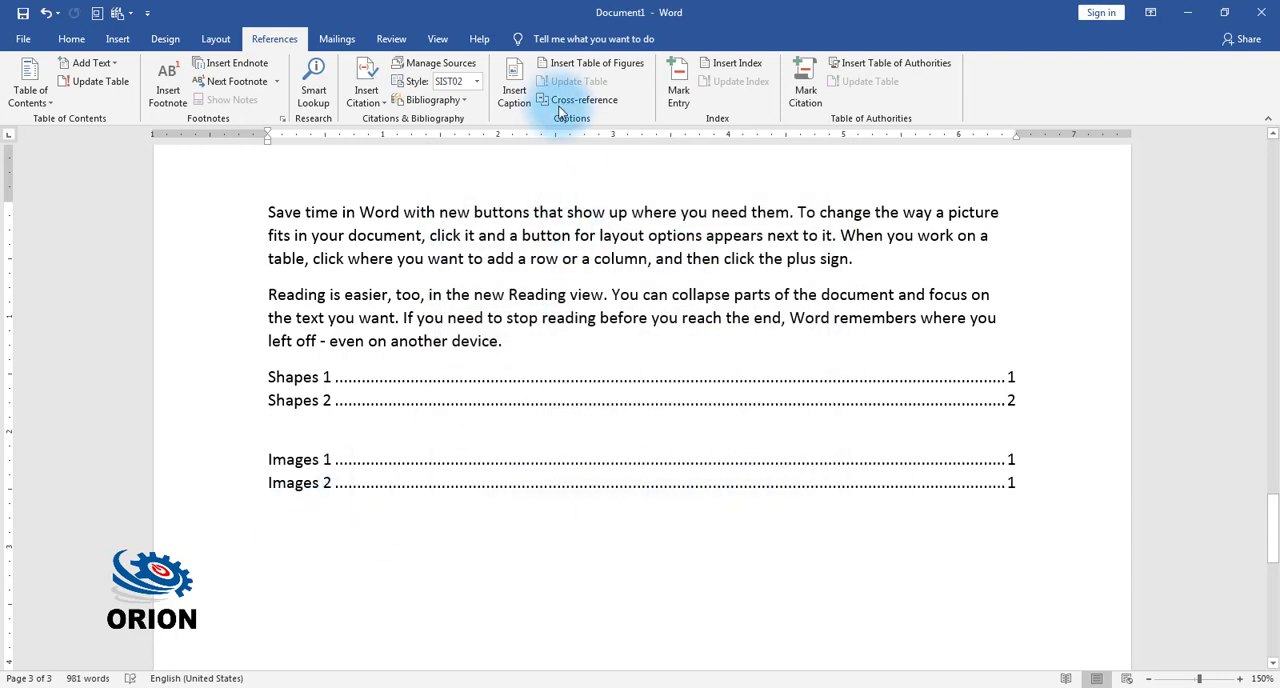
Step: Insert a third table of figures below the images list, using the Table caption label
click(600, 62)
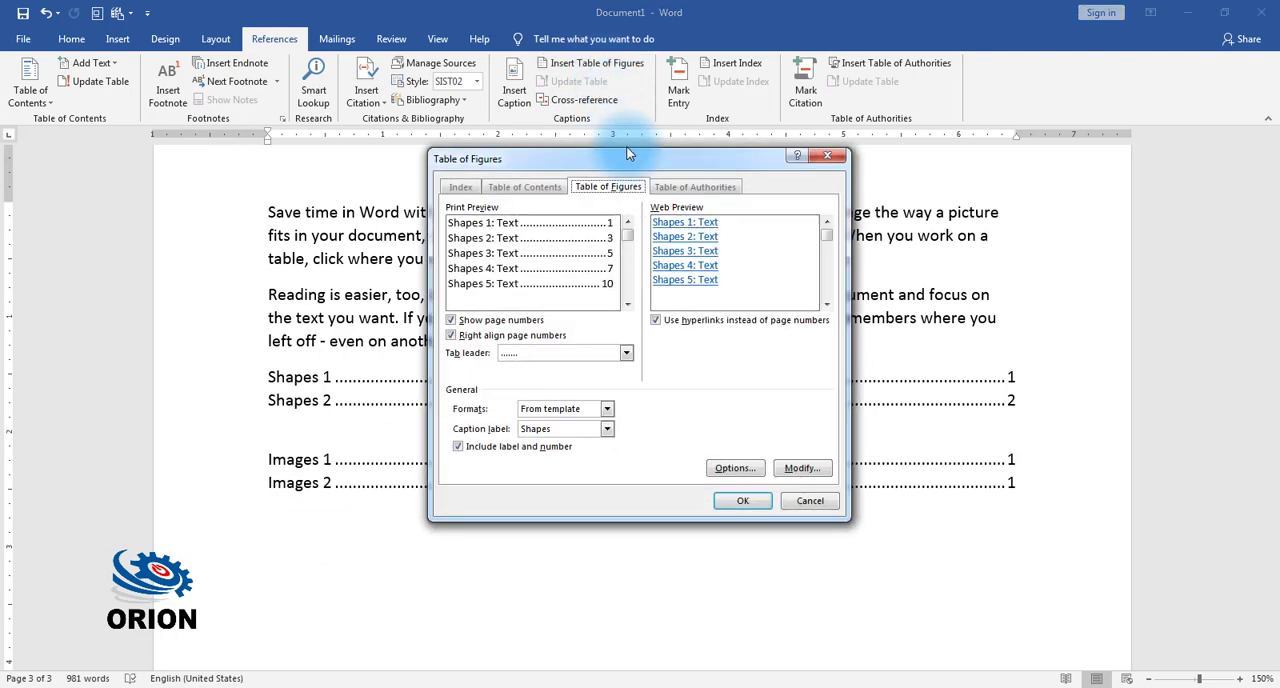
click(606, 429)
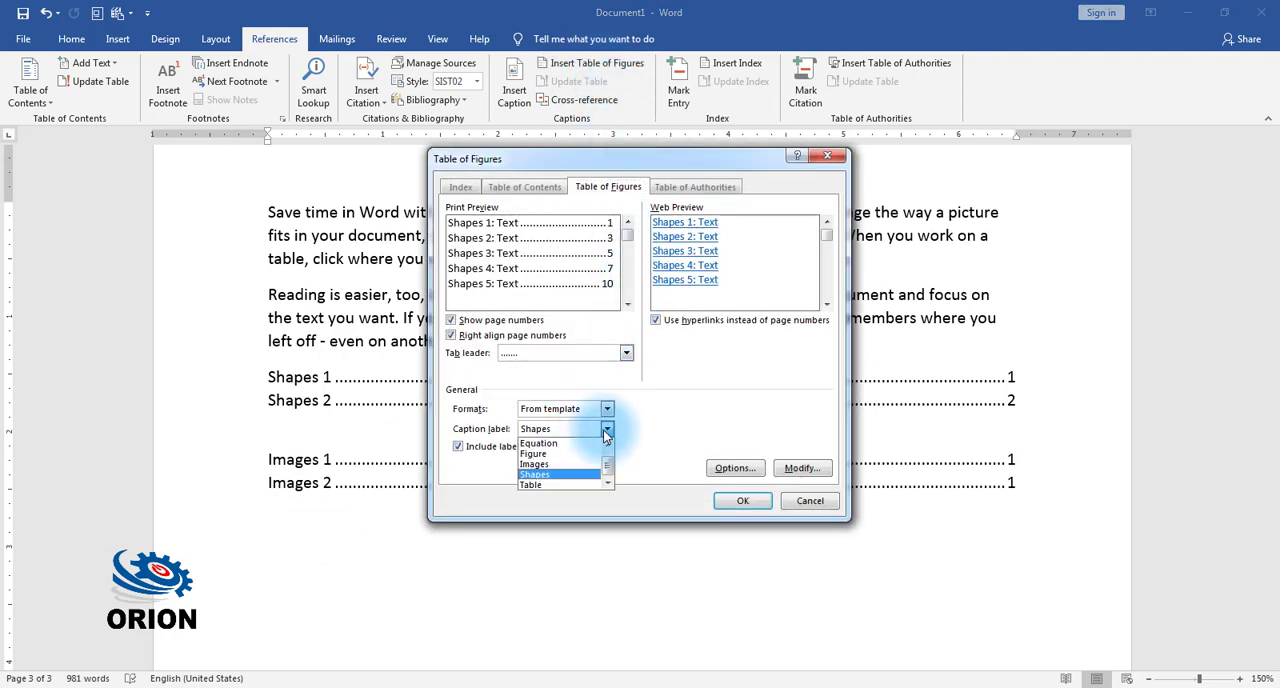
click(558, 485)
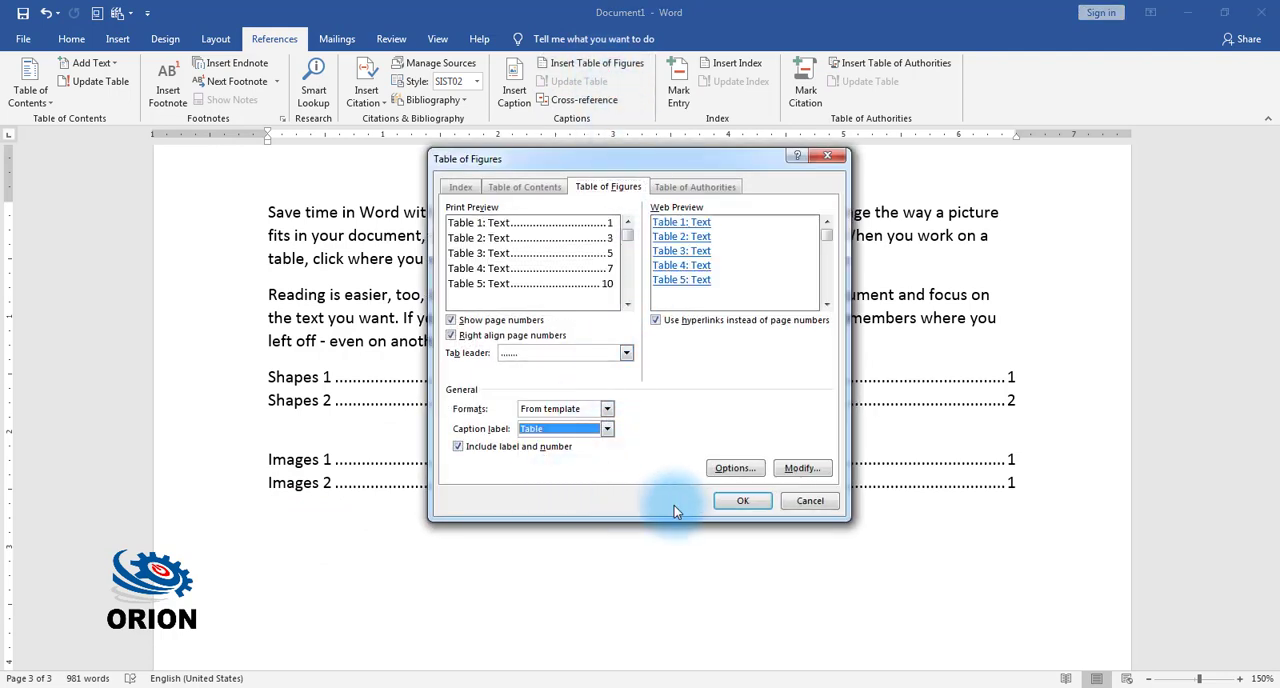
click(741, 501)
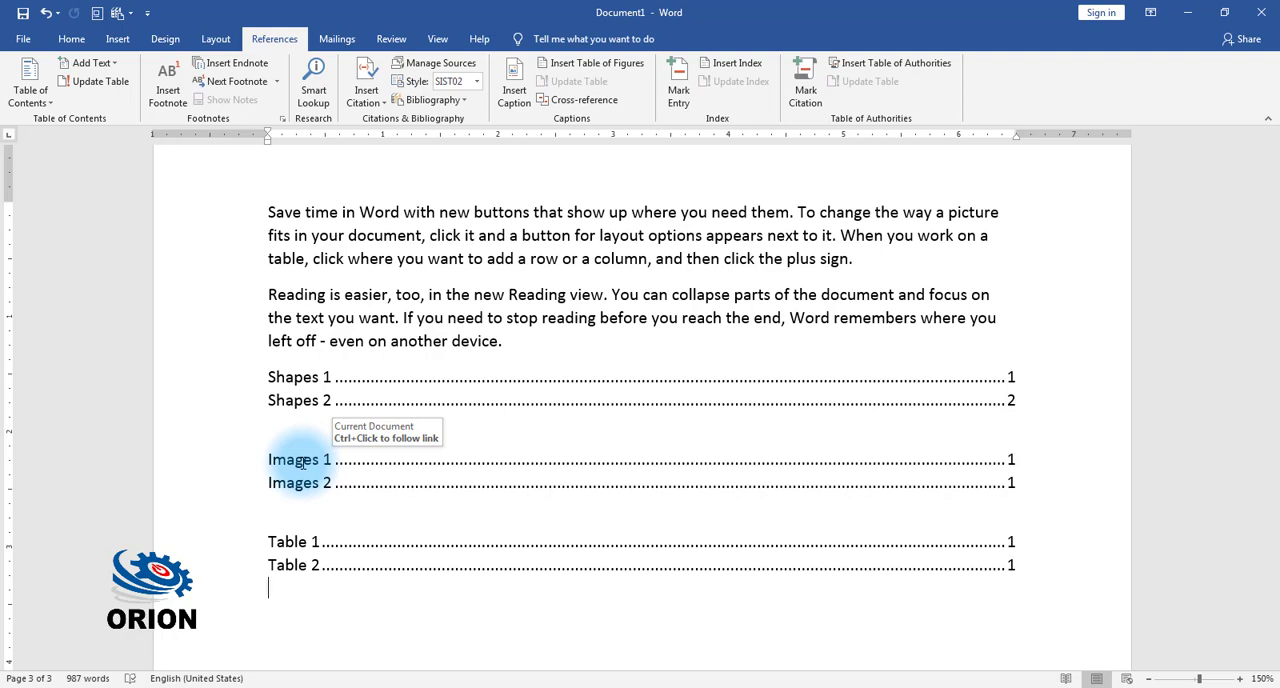
Step: Follow the Images 1 entry in the table of figures to its caption and look at the captioned objects there
ctrl+click(302, 462)
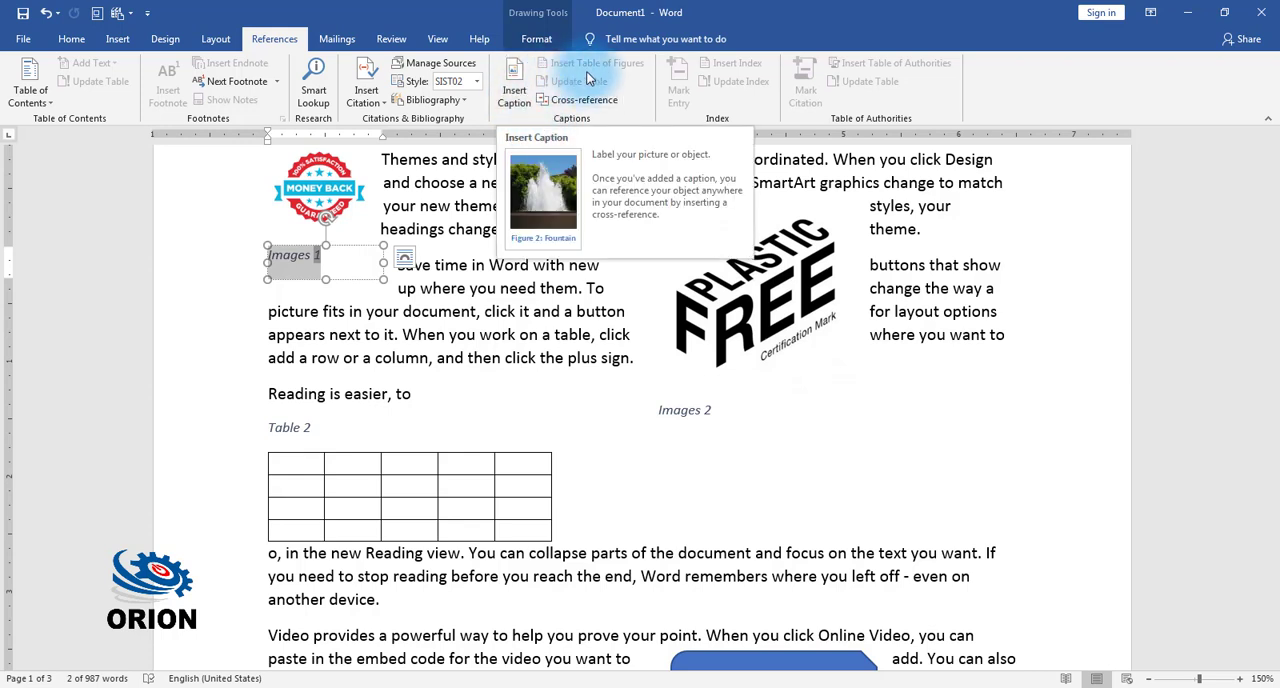
click(660, 258)
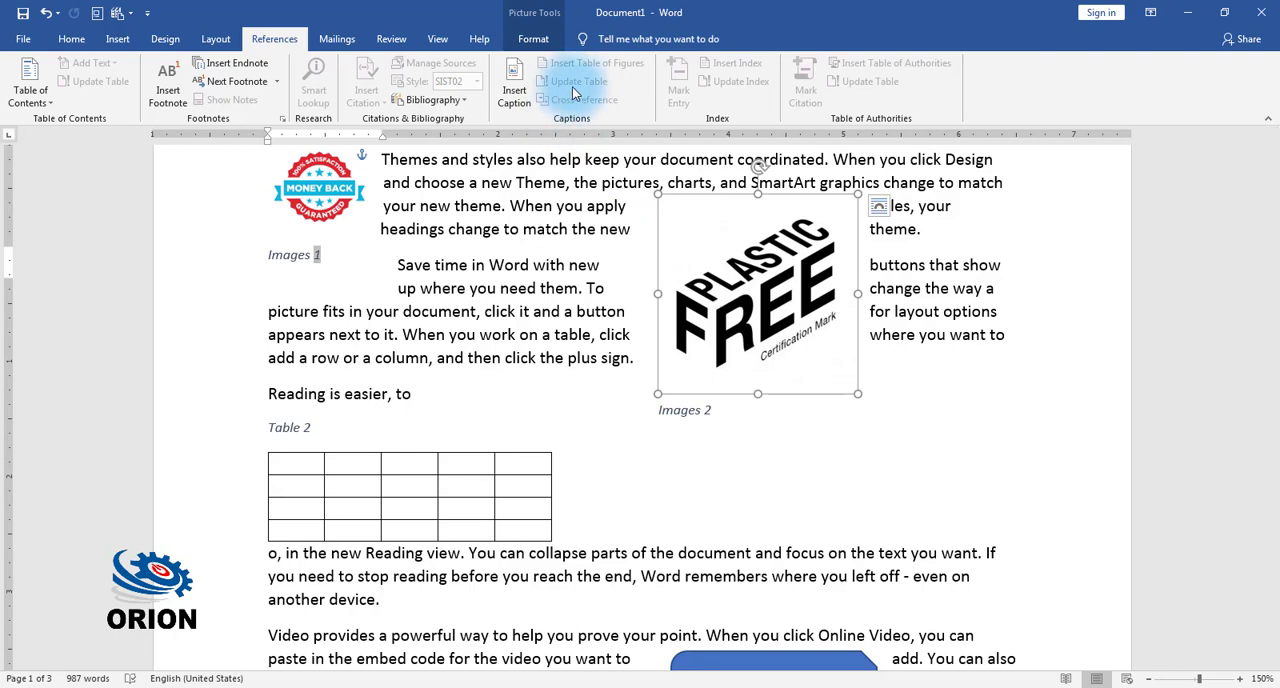
click(476, 514)
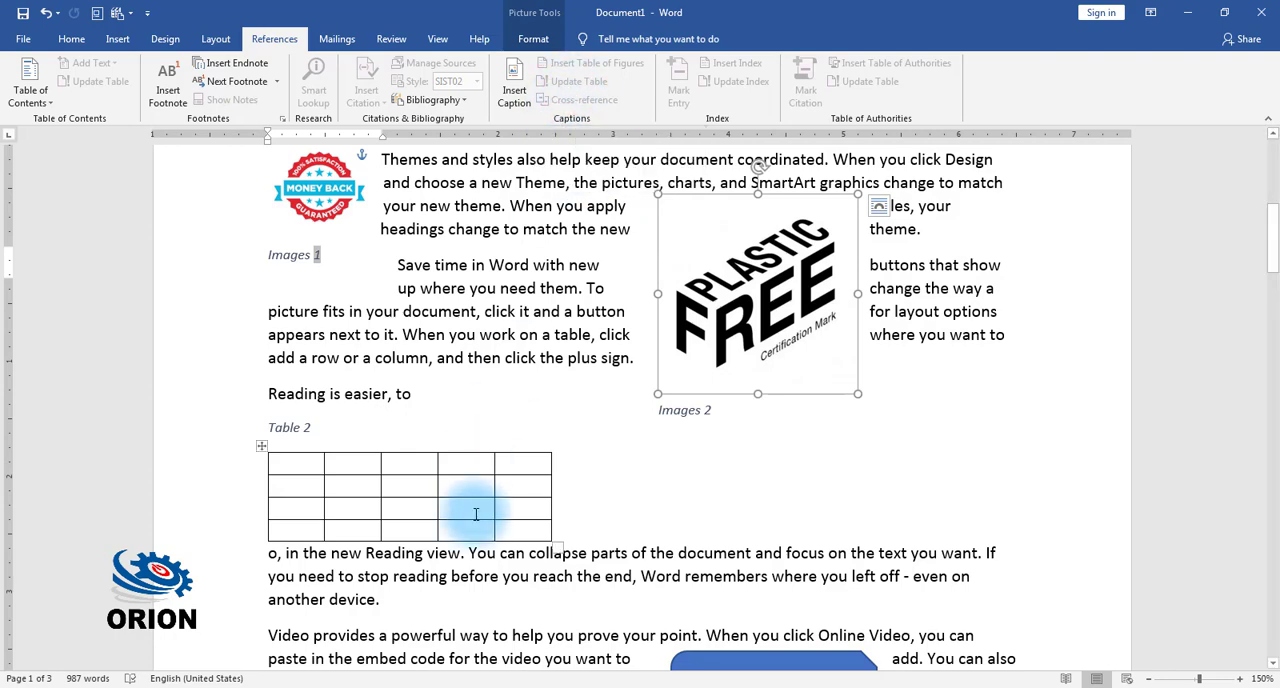
Step: Draw a "No" symbol shape about 1.08" by 1.05" below a page 2 paragraph and set its text wrapping to Tight
scroll(477, 560, down, 5)
scroll(694, 378, down, 2)
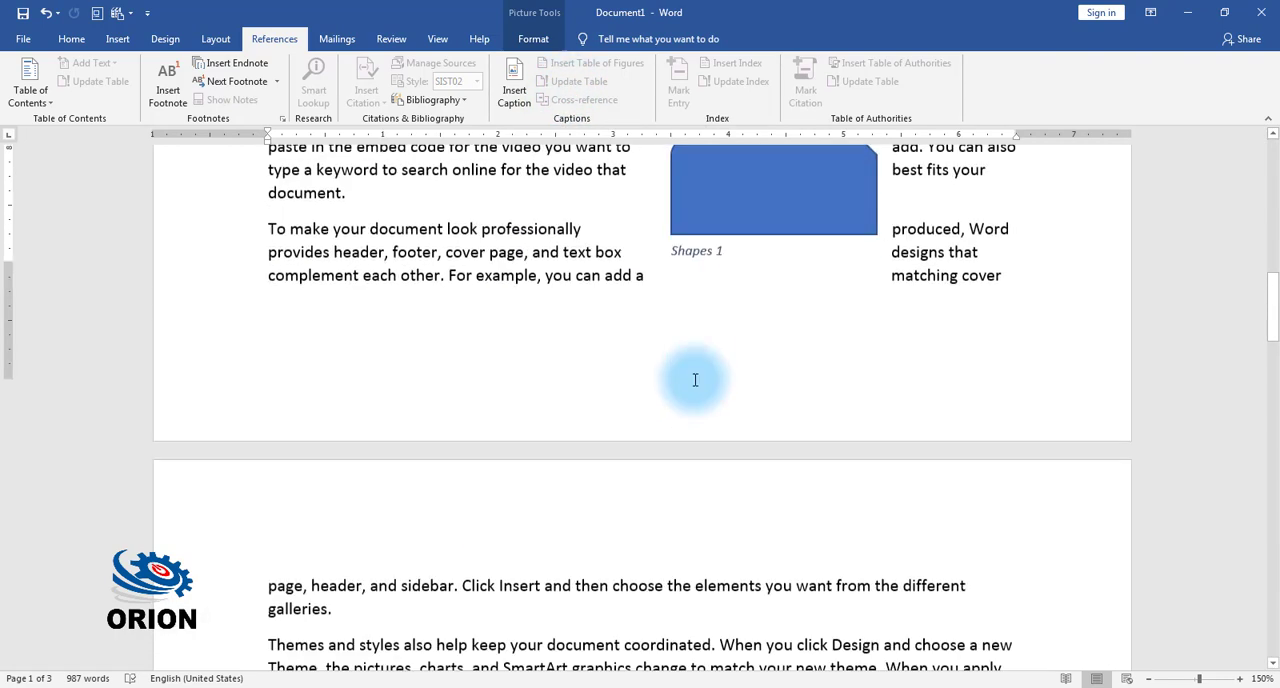
scroll(695, 380, down, 10)
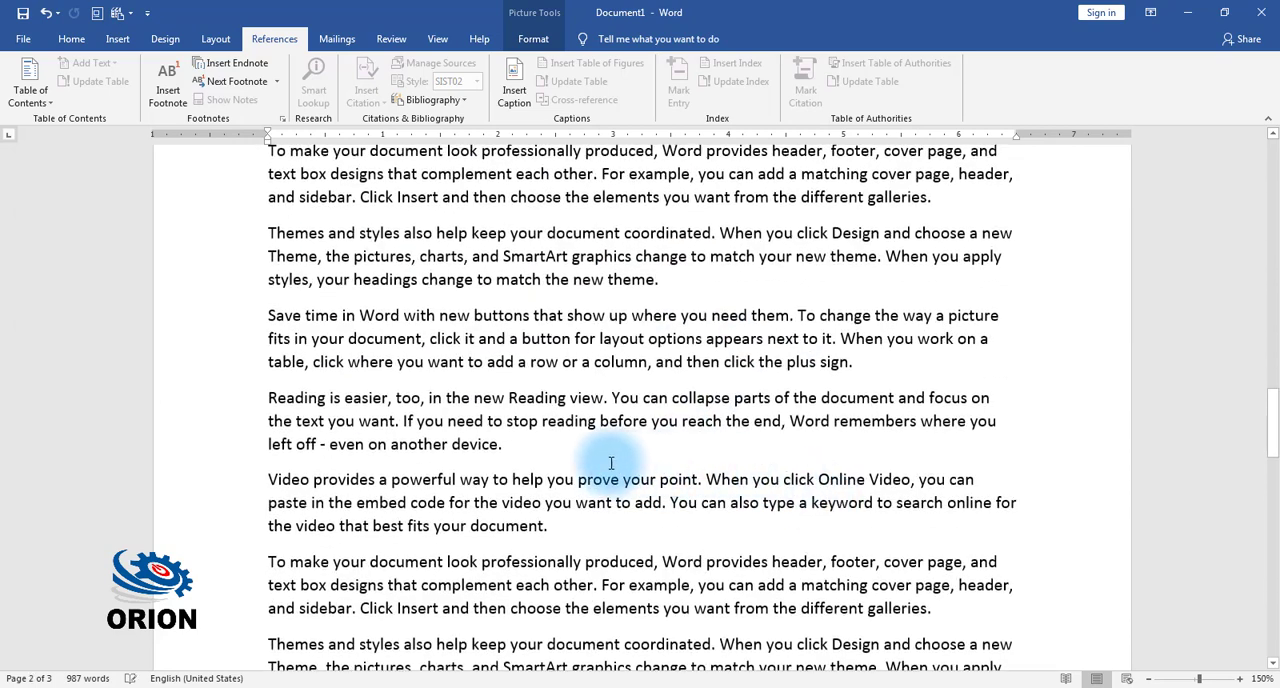
click(564, 452)
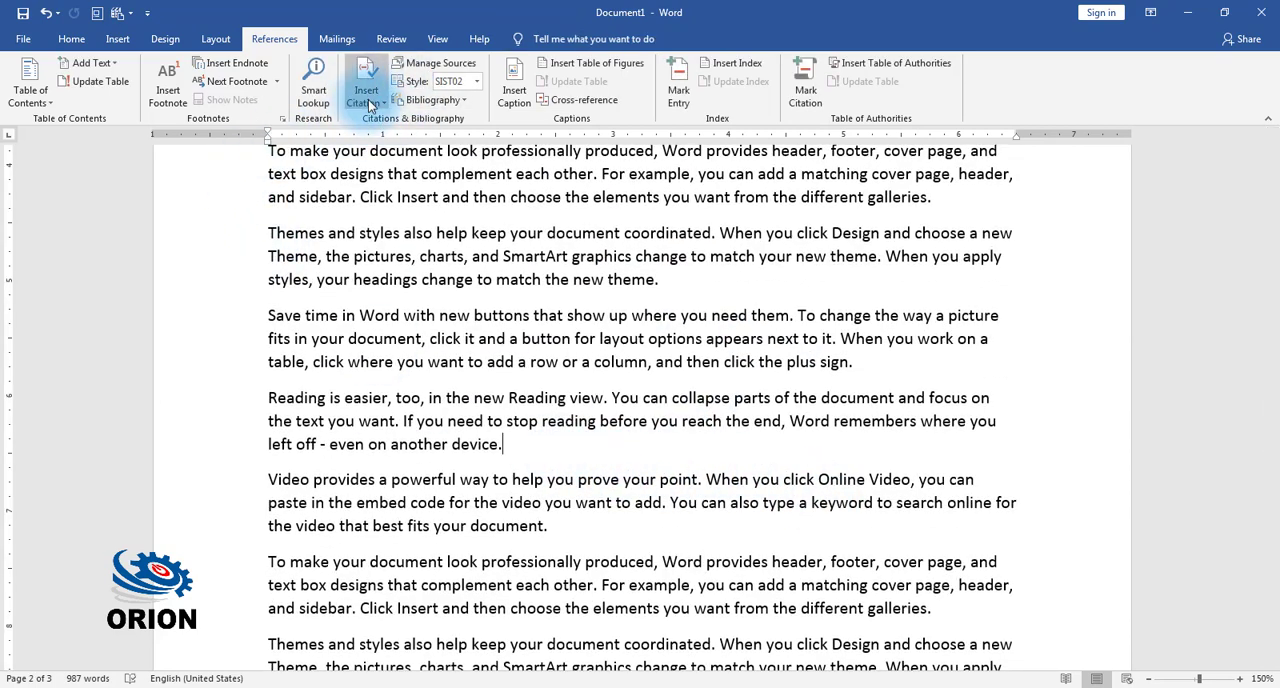
click(118, 40)
click(234, 85)
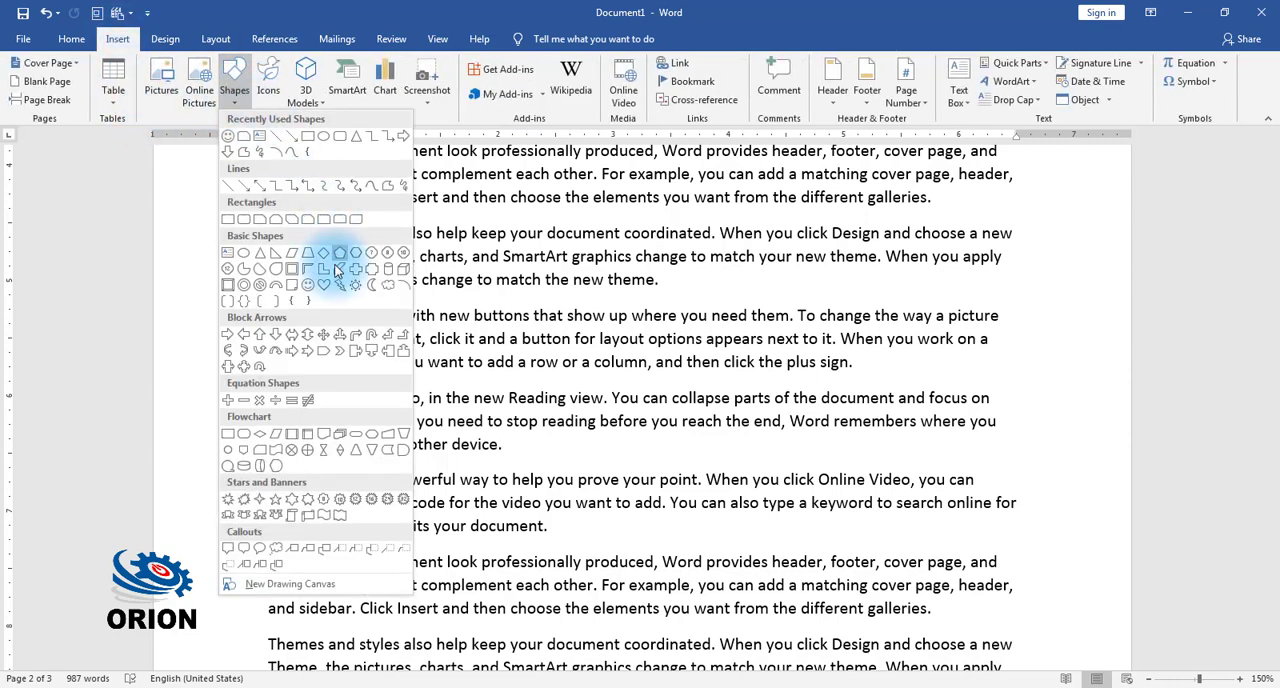
click(263, 286)
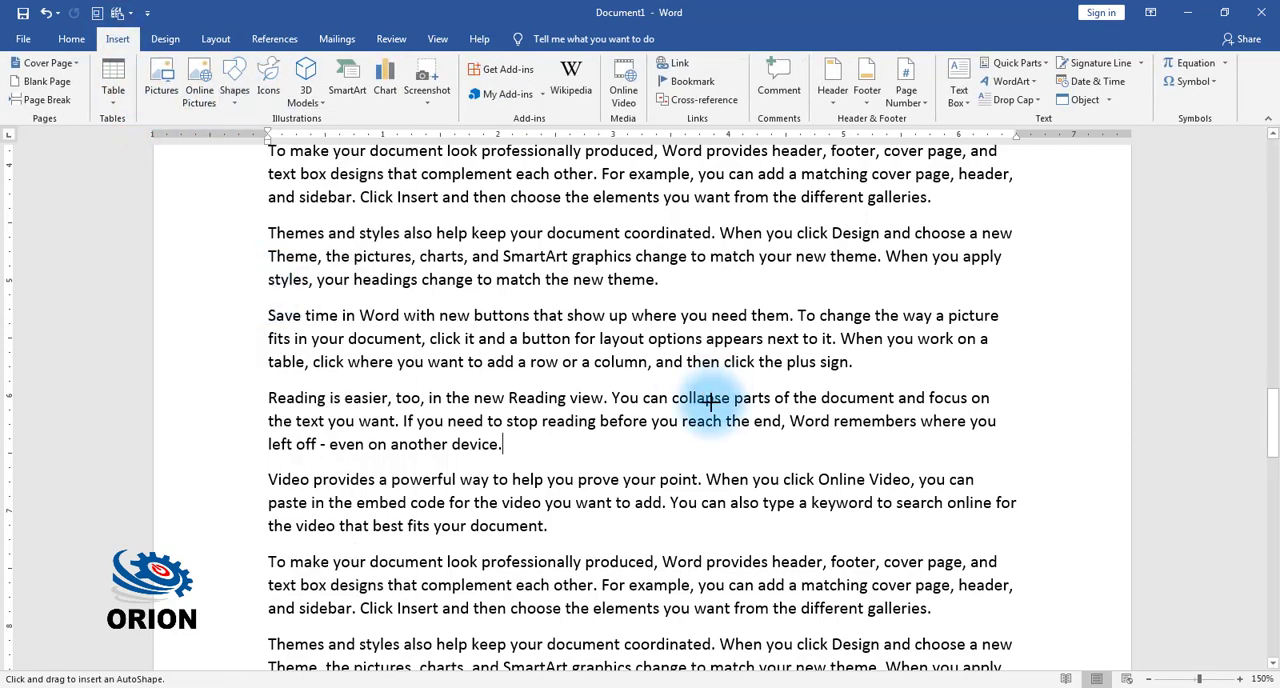
drag(538, 440, 660, 563)
click(902, 81)
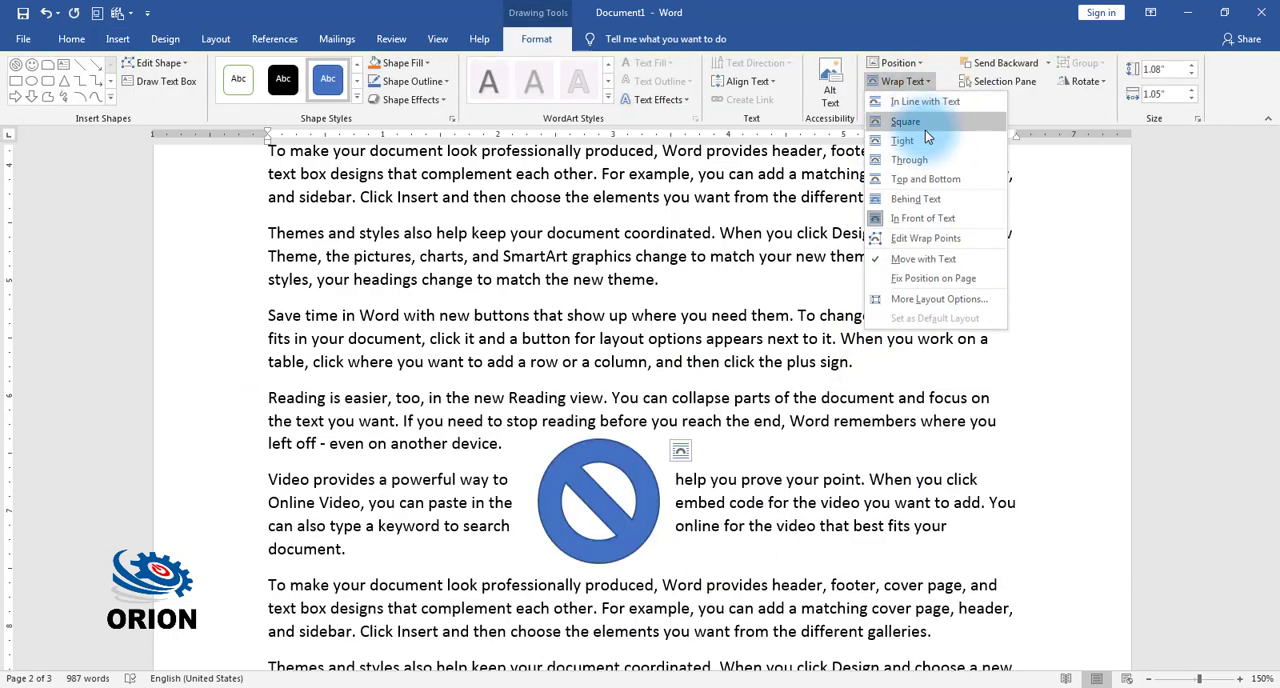
click(926, 140)
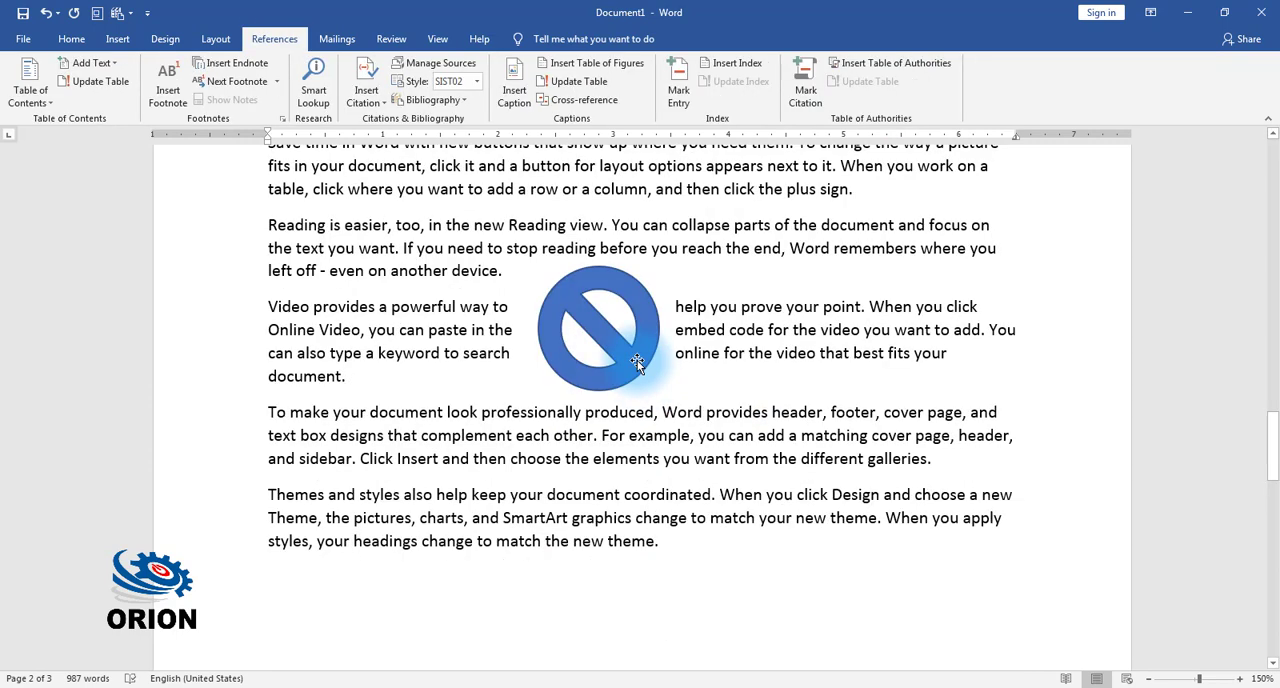
Step: Insert a caption with the Shapes label below the "No" symbol
click(637, 362)
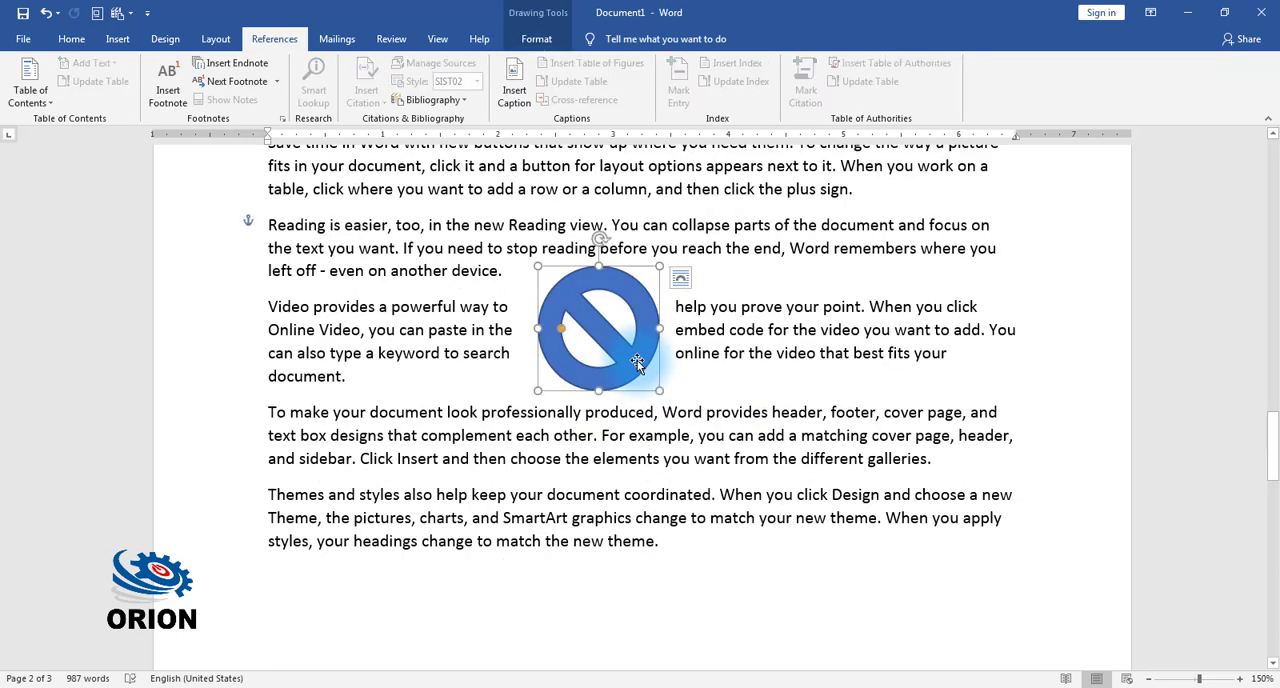
click(526, 91)
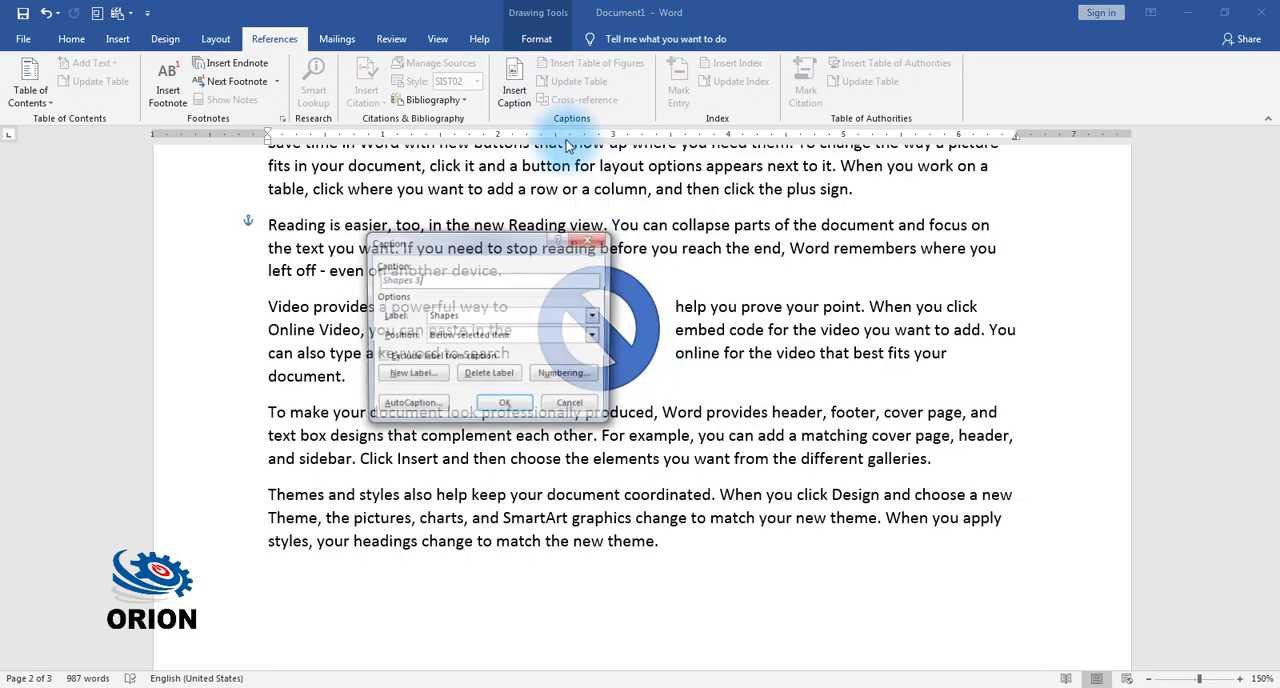
click(505, 407)
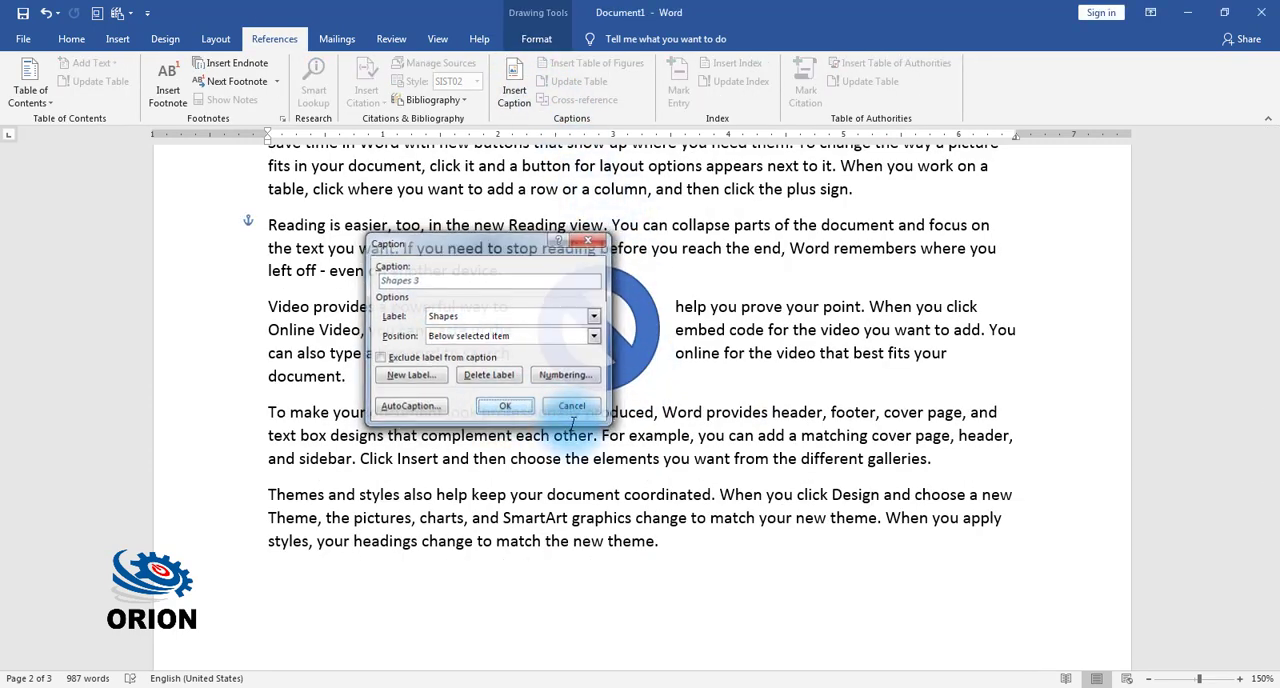
Step: Update the entire Shapes table of figures on page 3, including entries as well as page numbers
scroll(586, 416, down, 5)
scroll(585, 426, down, 5)
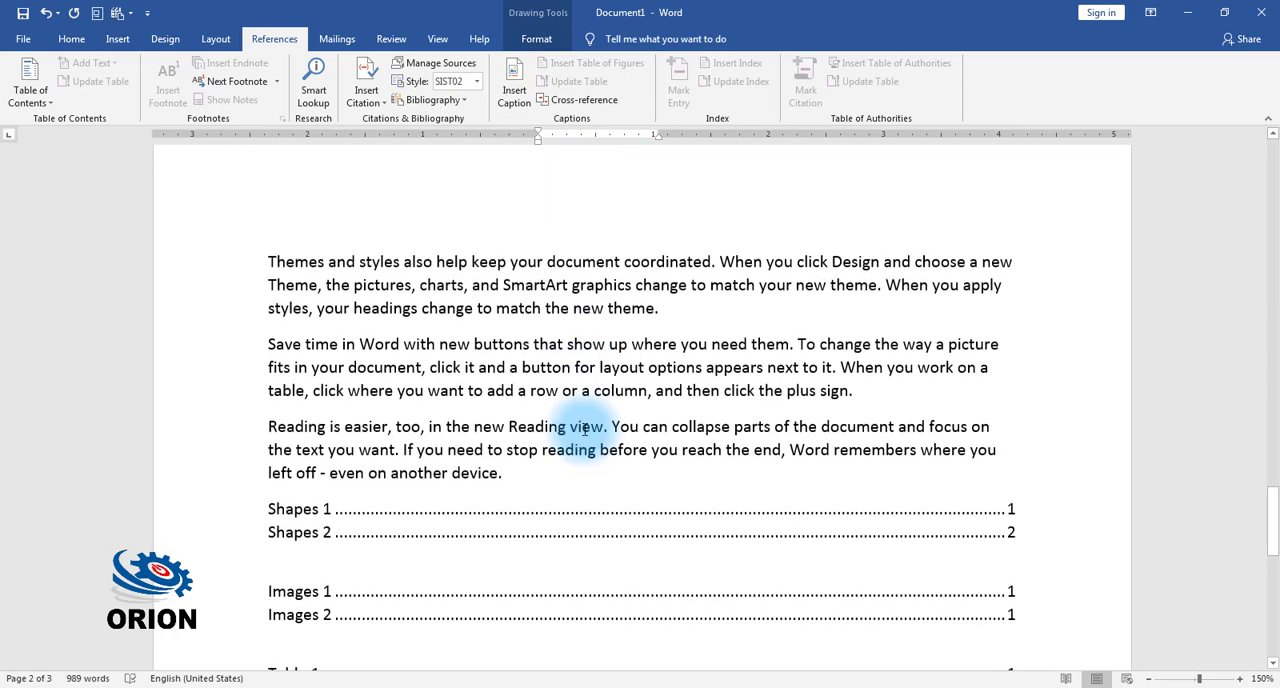
click(389, 347)
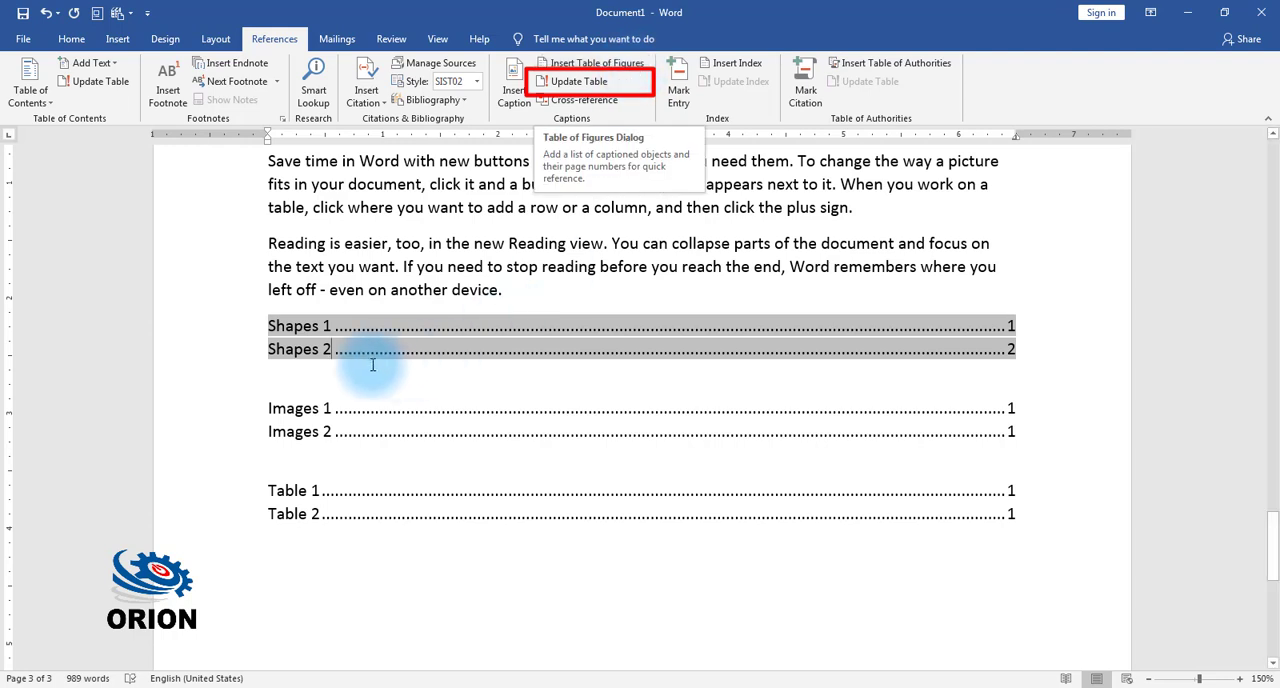
click(578, 81)
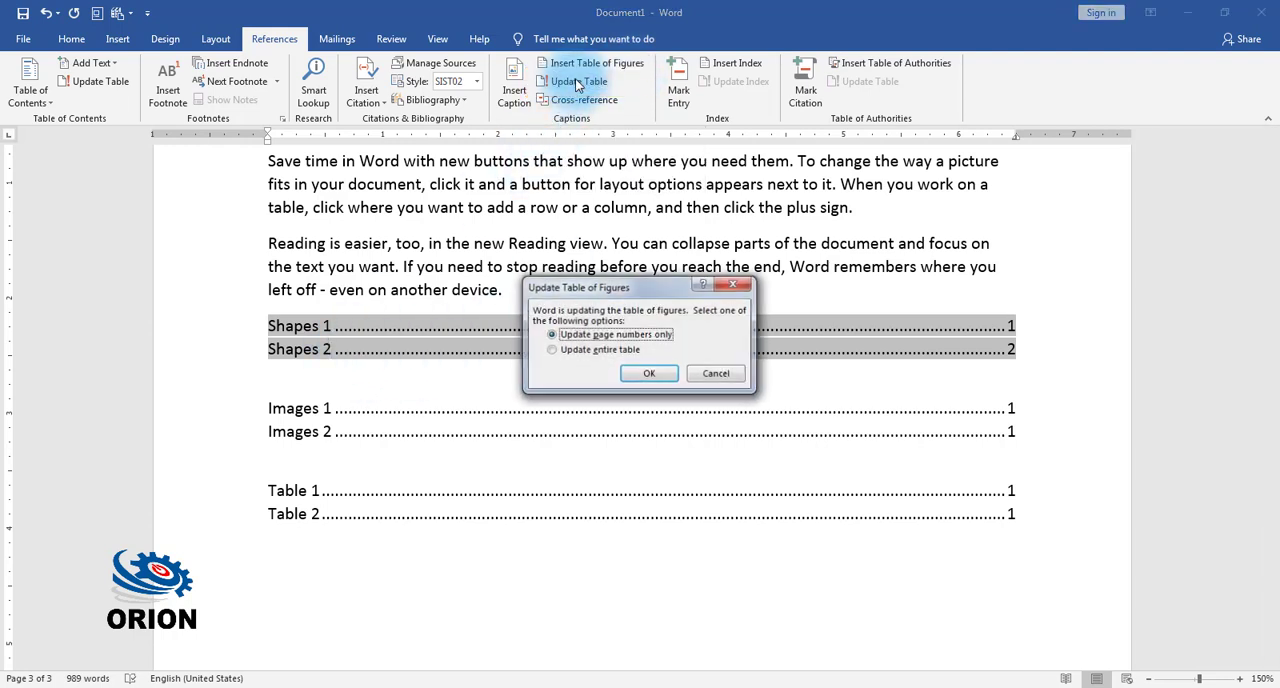
click(649, 373)
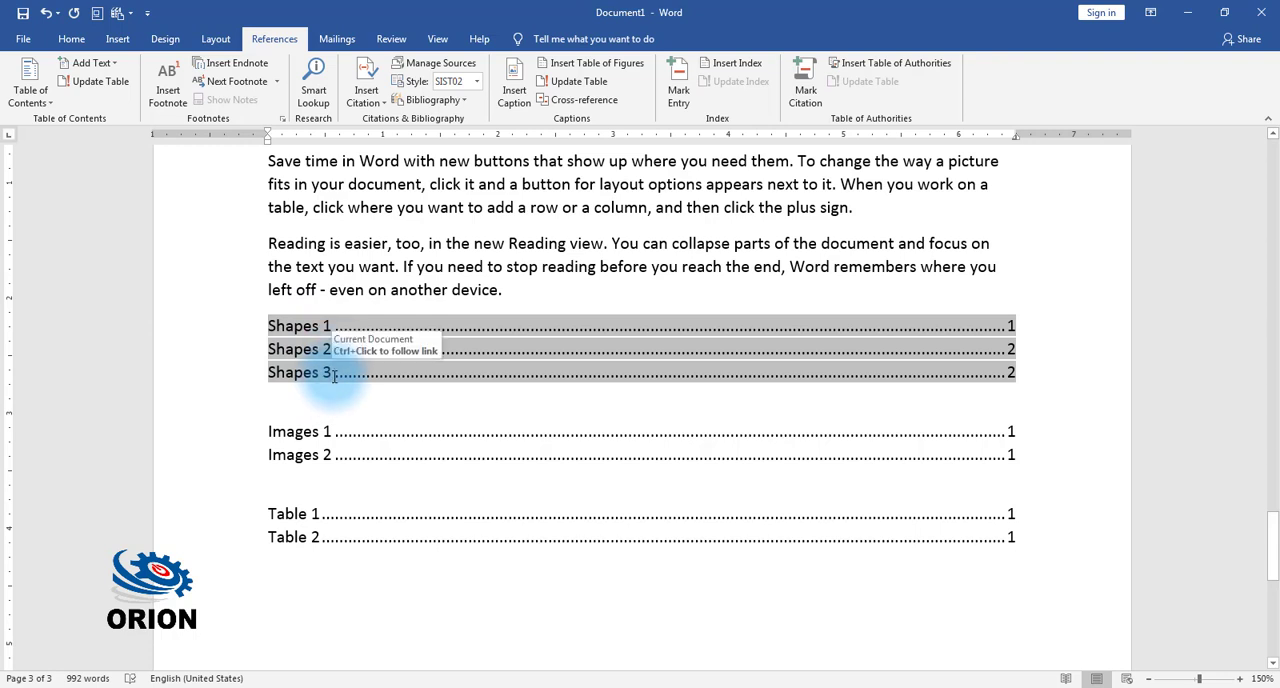
Step: Insert a hyperlinked cross-reference to the entire Images 1 caption on the empty line below the Table list
scroll(320, 450, down, 3)
click(300, 432)
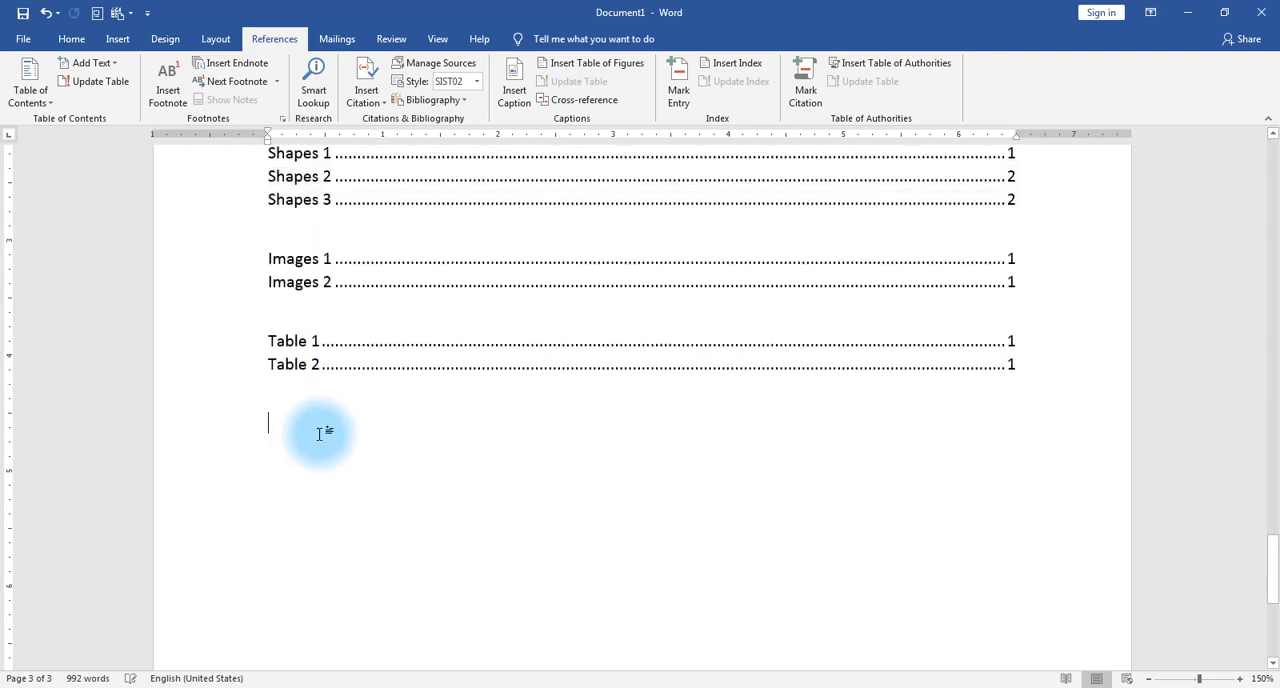
click(582, 102)
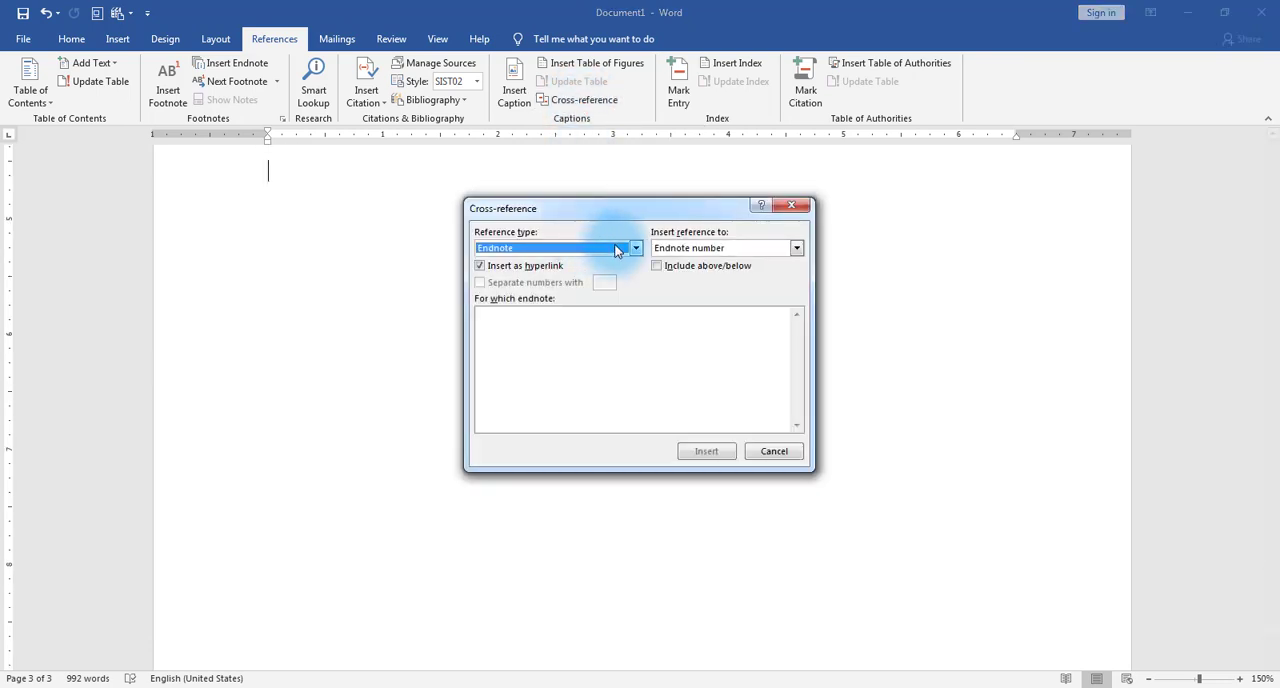
click(617, 250)
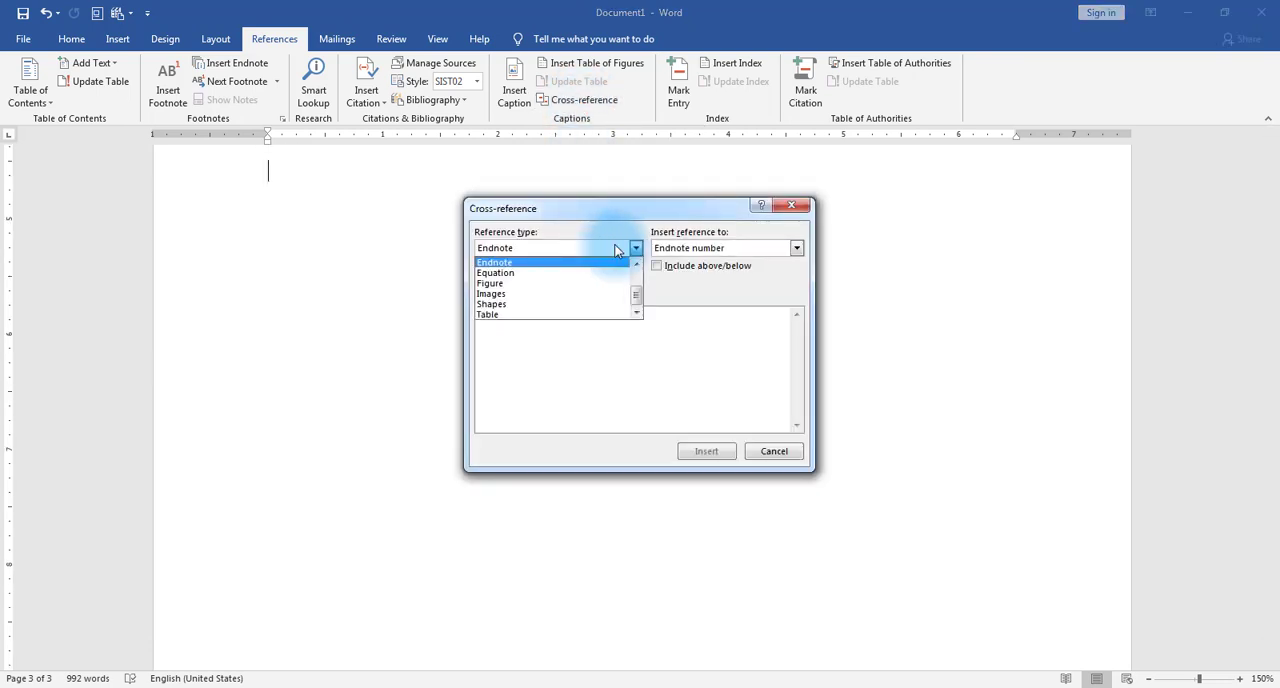
click(519, 294)
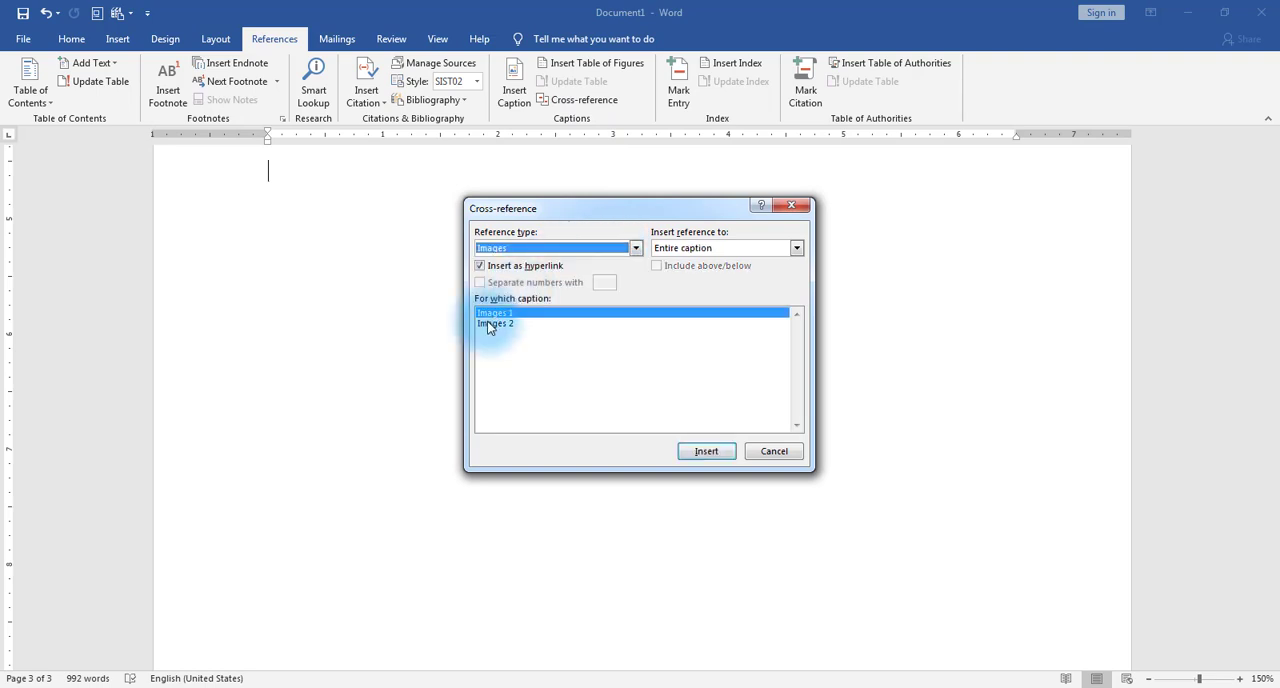
click(505, 315)
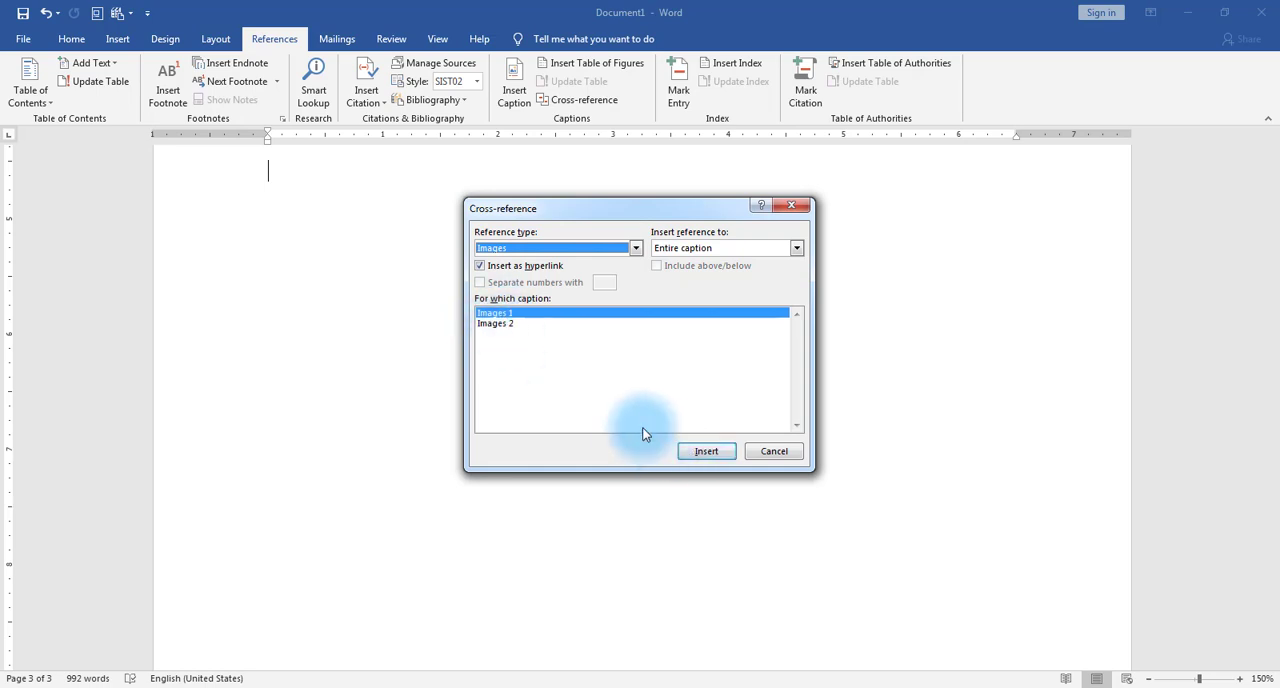
click(706, 451)
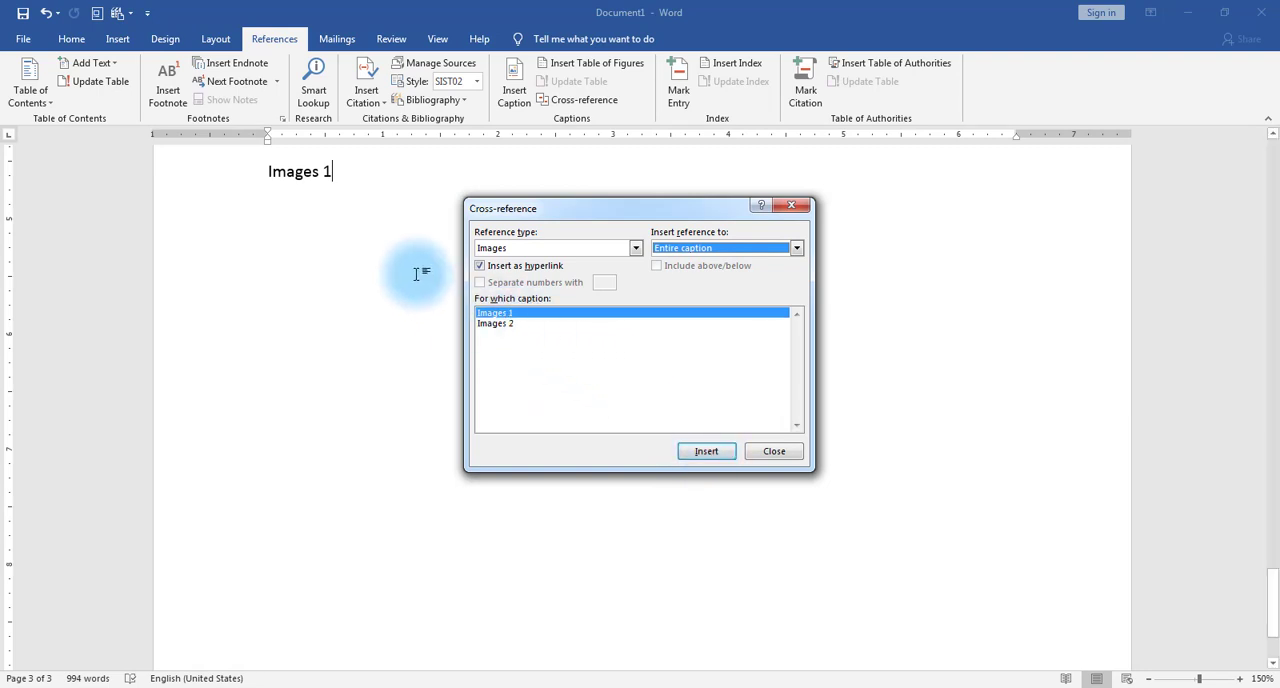
Step: Add a hyperlinked cross-reference to the entire Images 2 caption on a new line below the first reference
click(406, 176)
key(Return)
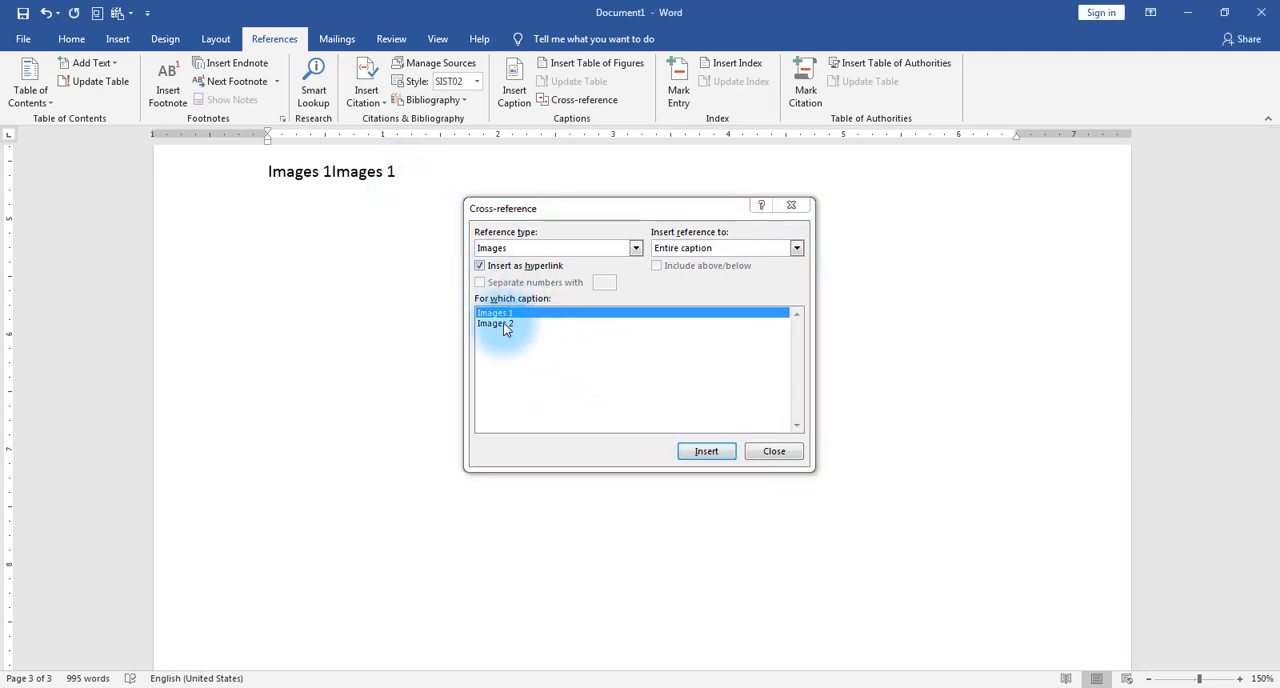
click(505, 324)
click(707, 451)
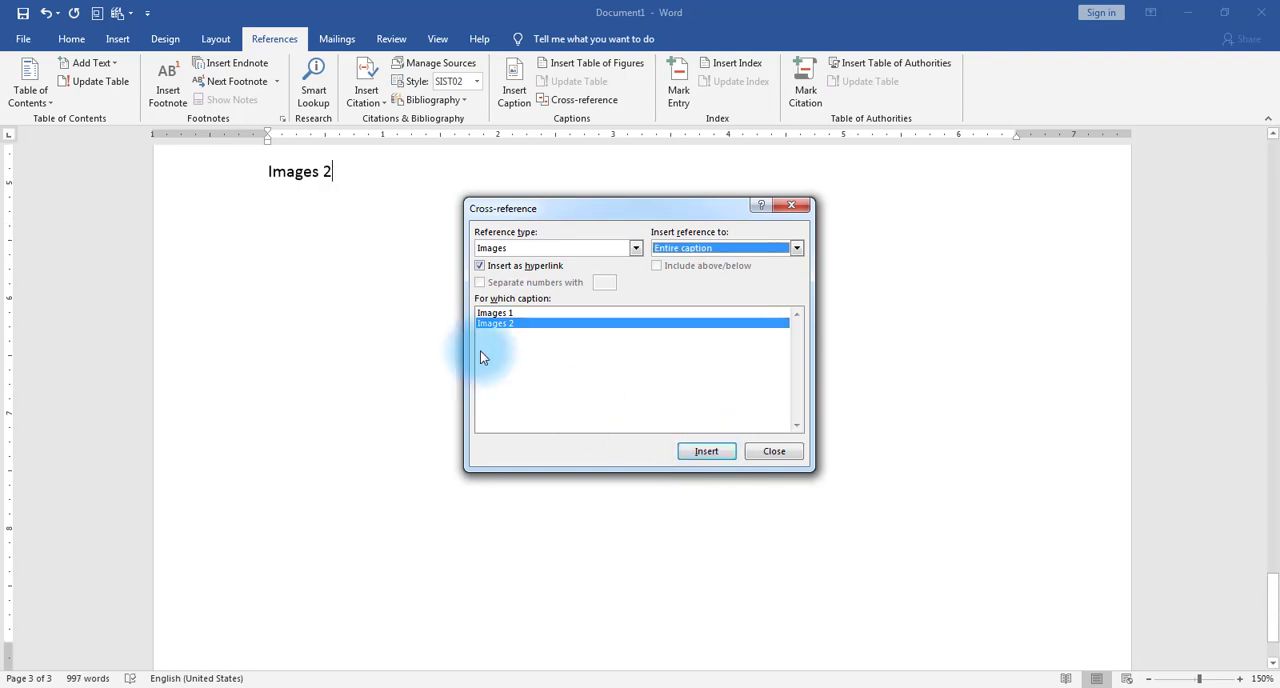
click(766, 453)
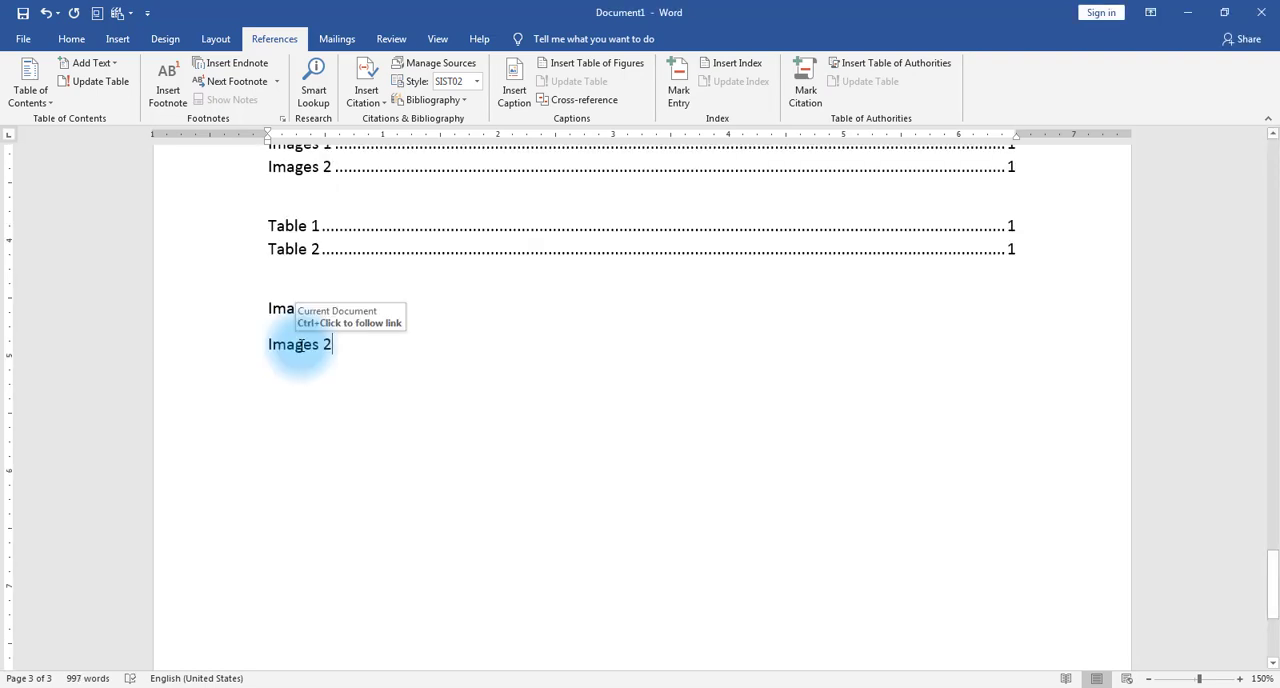
Step: Follow the Images 2 and Images 1 cross-references to their captions in the document
ctrl+click(299, 344)
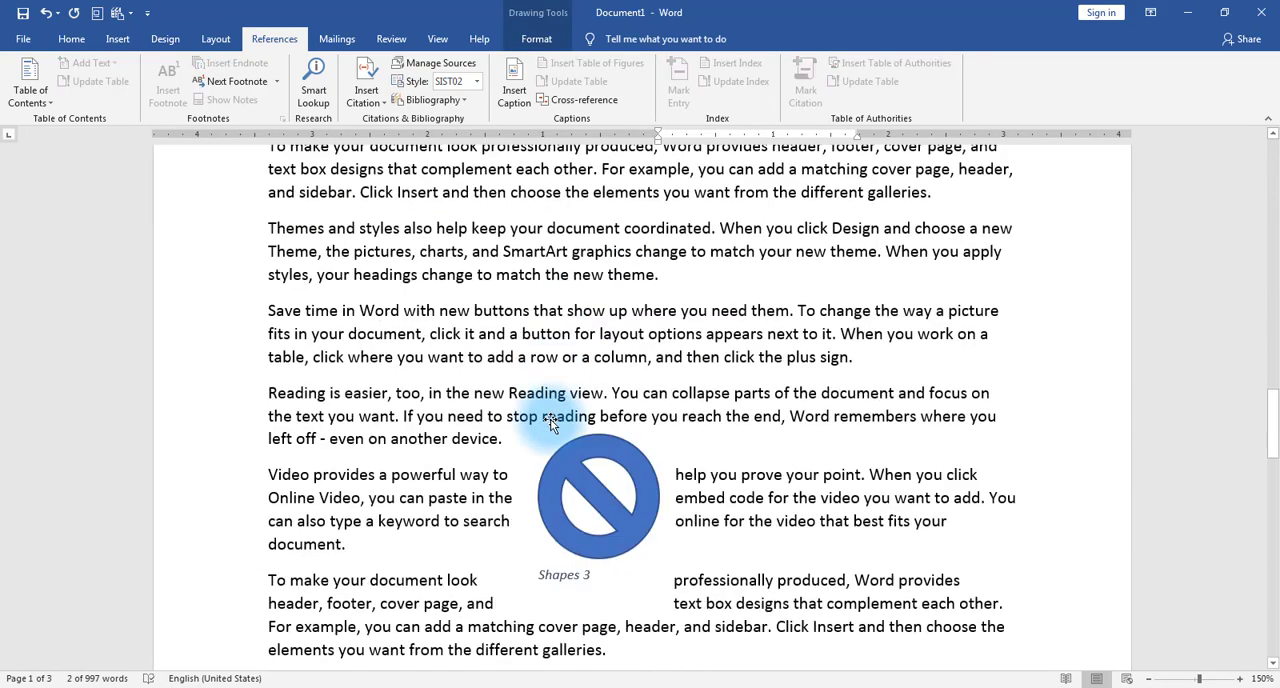
scroll(545, 440, down, 20)
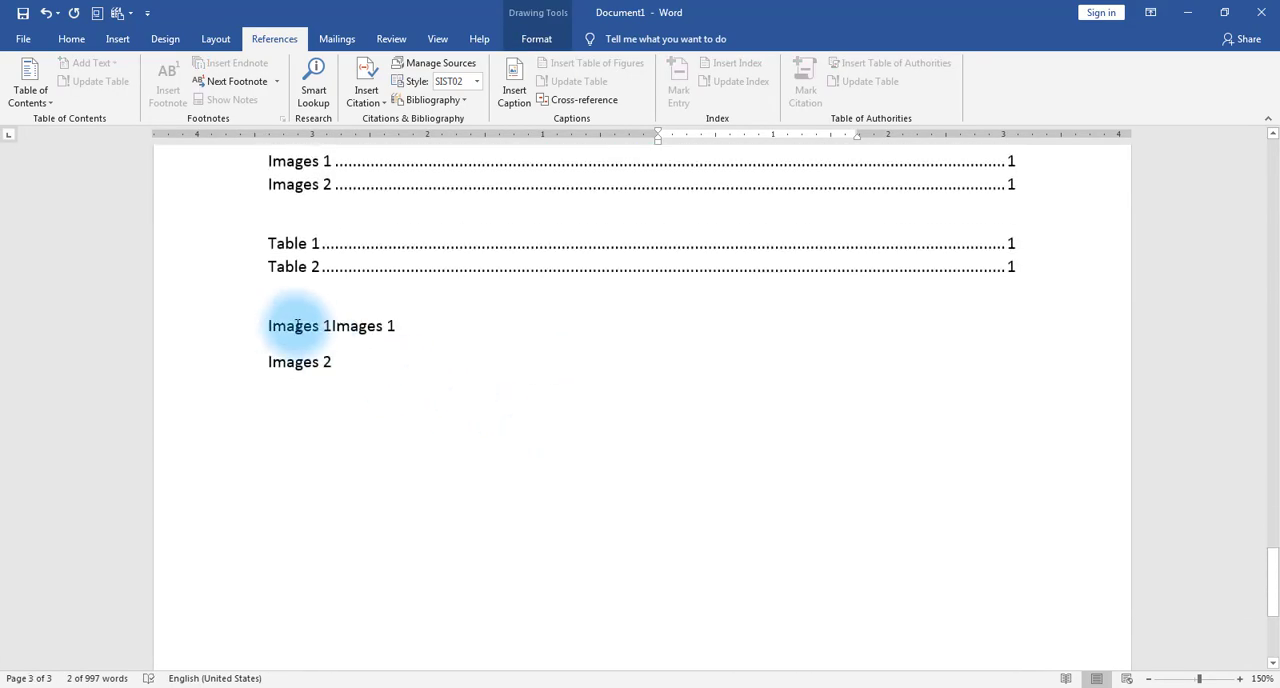
ctrl+click(297, 330)
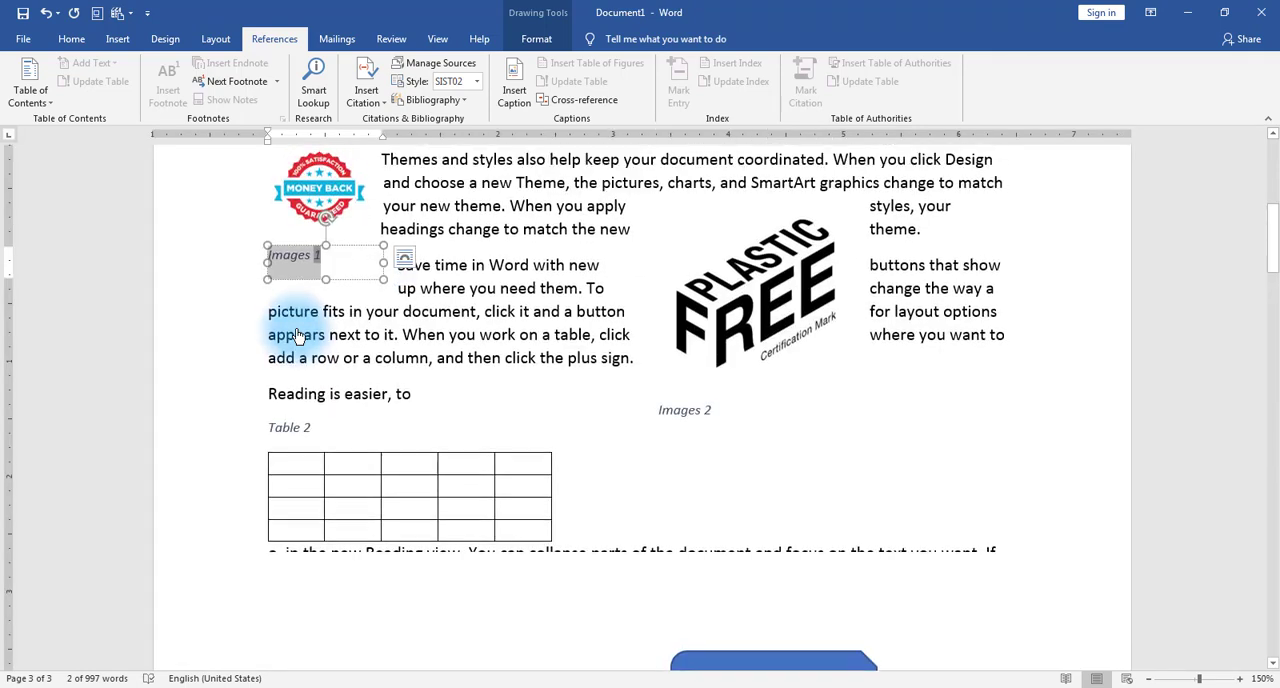